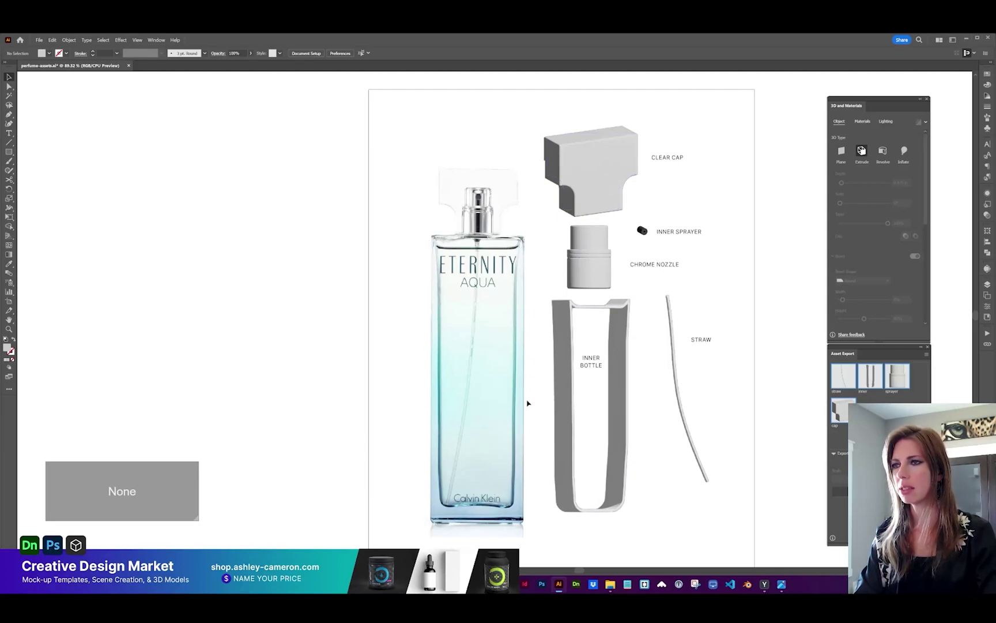
- Draw a rectangle about 180 px wide and 570 px tall over the bottle body and fit it to the bottle's outer edges
click(8, 151)
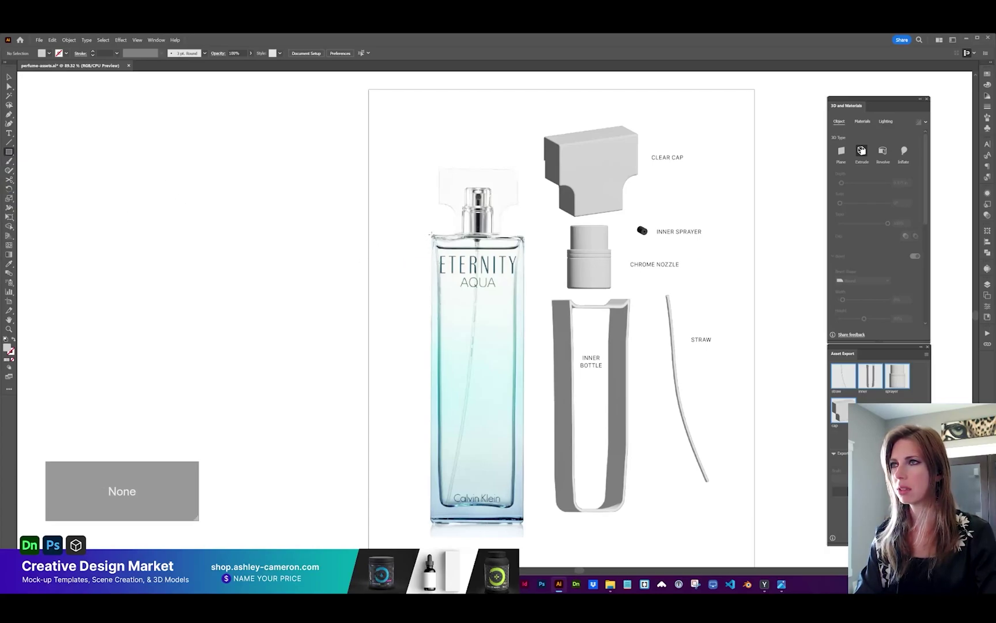
drag(430, 234, 524, 526)
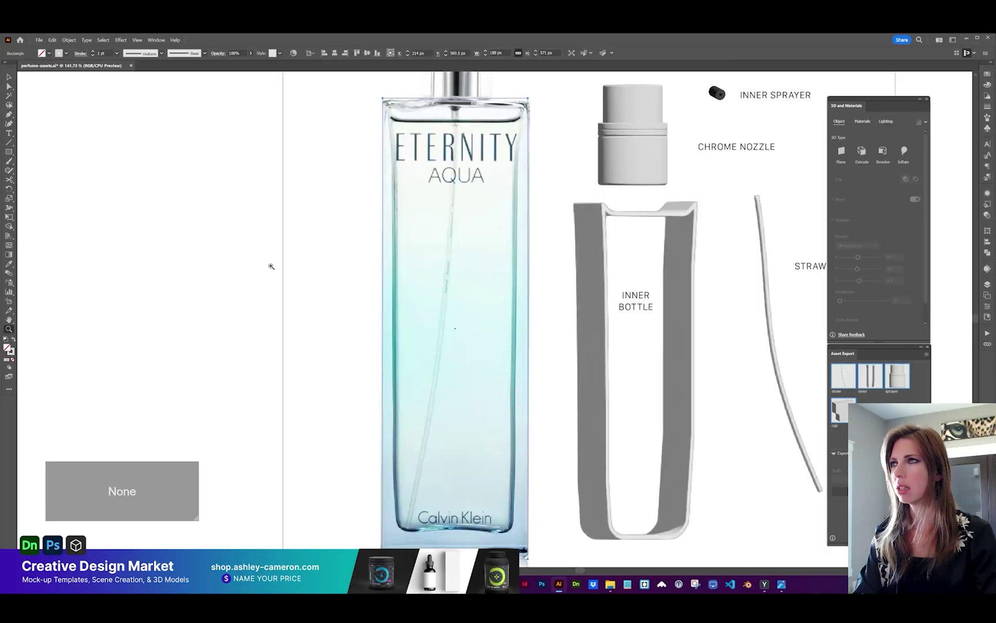
mouse_move(361, 138)
mouse_down()
mouse_move(365, 182)
mouse_move(371, 120)
mouse_up()
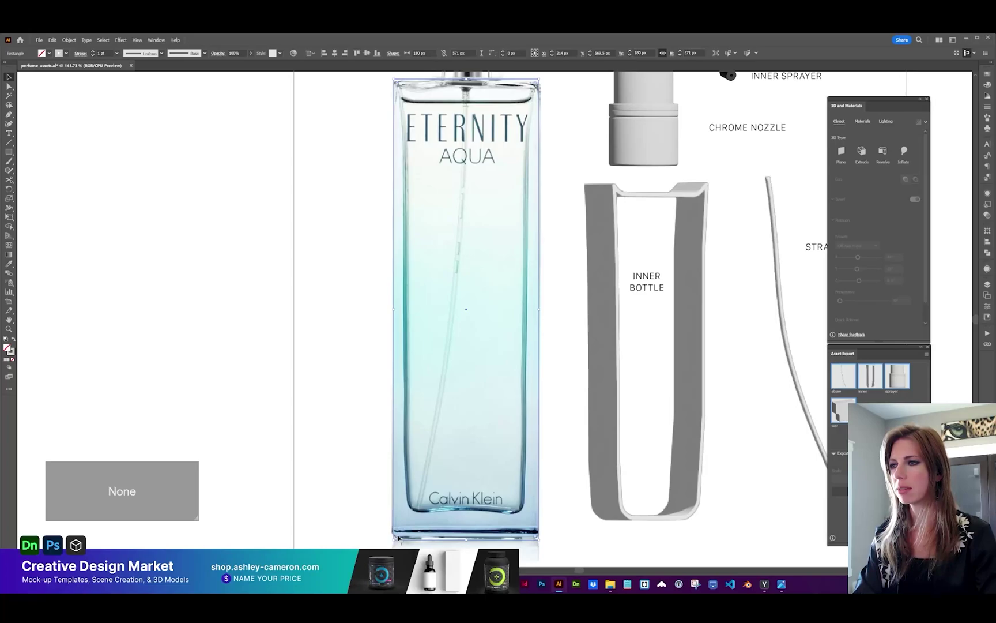
drag(535, 539, 533, 537)
scroll(431, 135, up, 3)
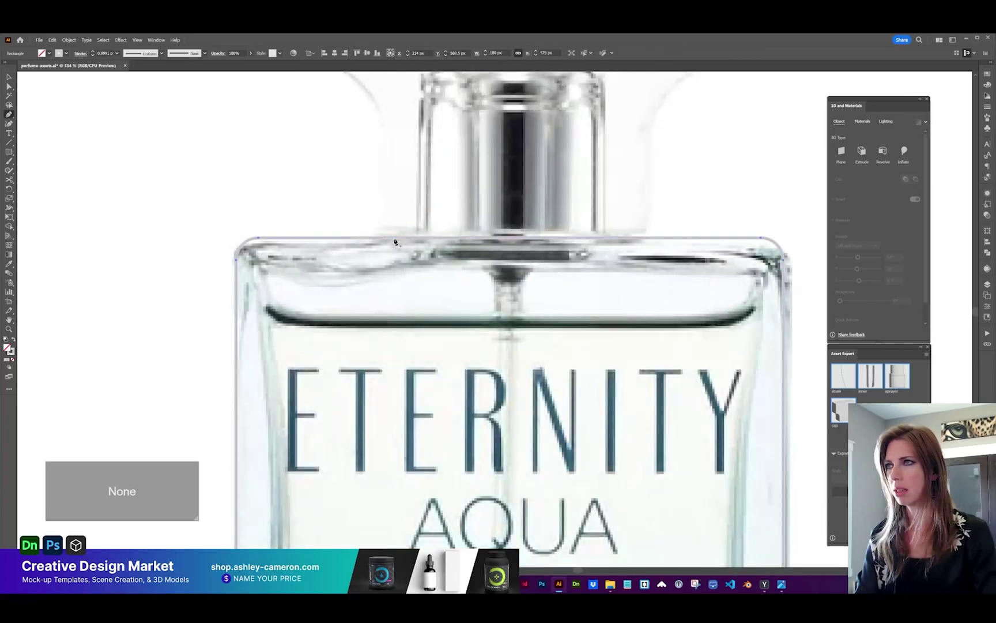
- Add two anchor points along the outline's top edge below the cap and try to curve the edge with the Anchor Point tool
click(395, 239)
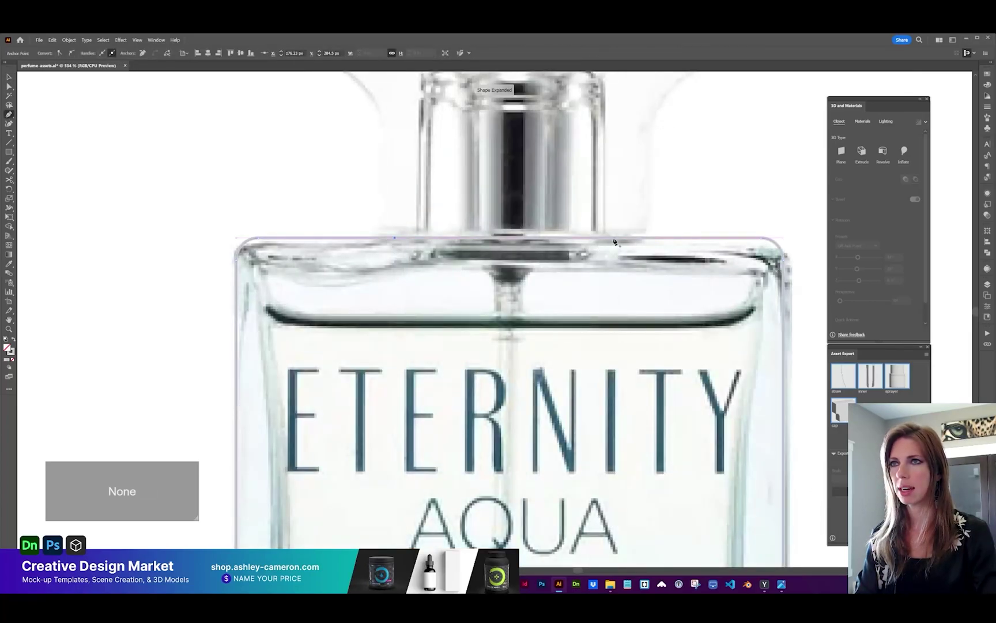
click(613, 238)
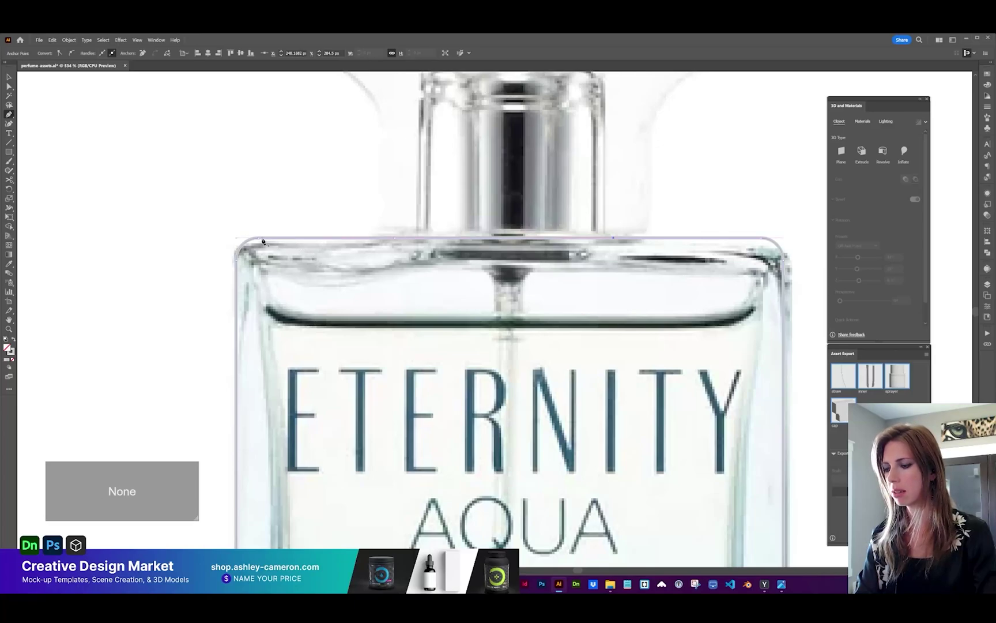
key(shift+c)
drag(316, 240, 318, 244)
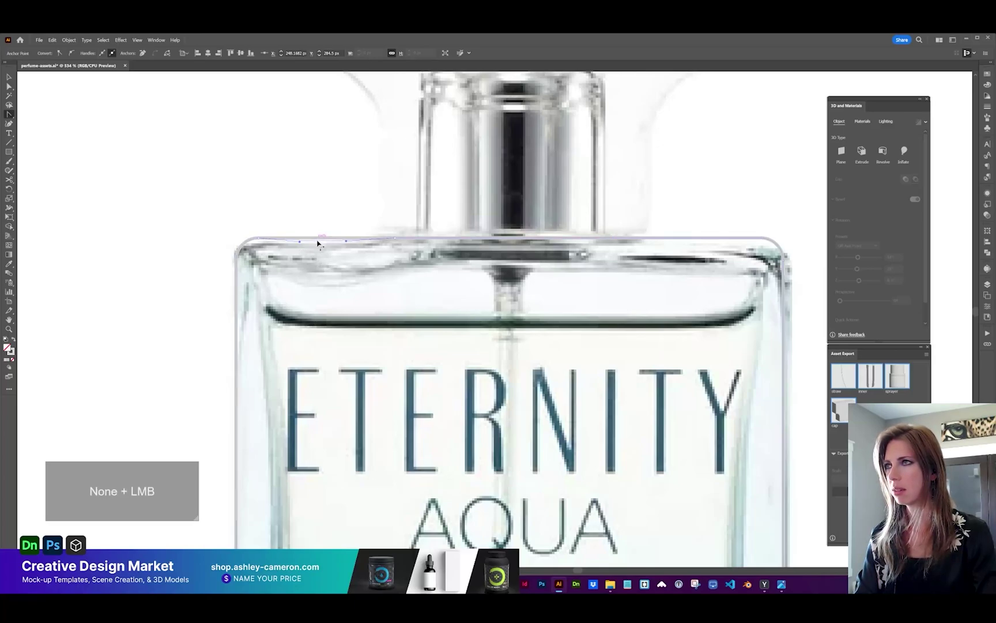
drag(395, 238, 402, 238)
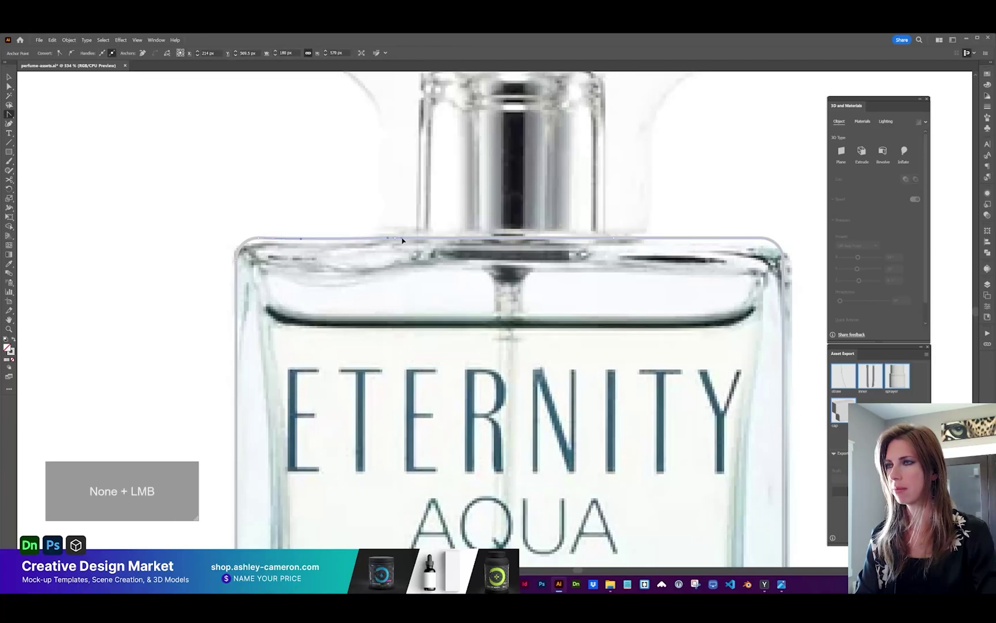
key(ctrl+z)
- Adjust the outline's corner and edge points to follow the bottle's top and base, and preview it as a filled silhouette
key(a)
drag(613, 238, 615, 242)
click(785, 242)
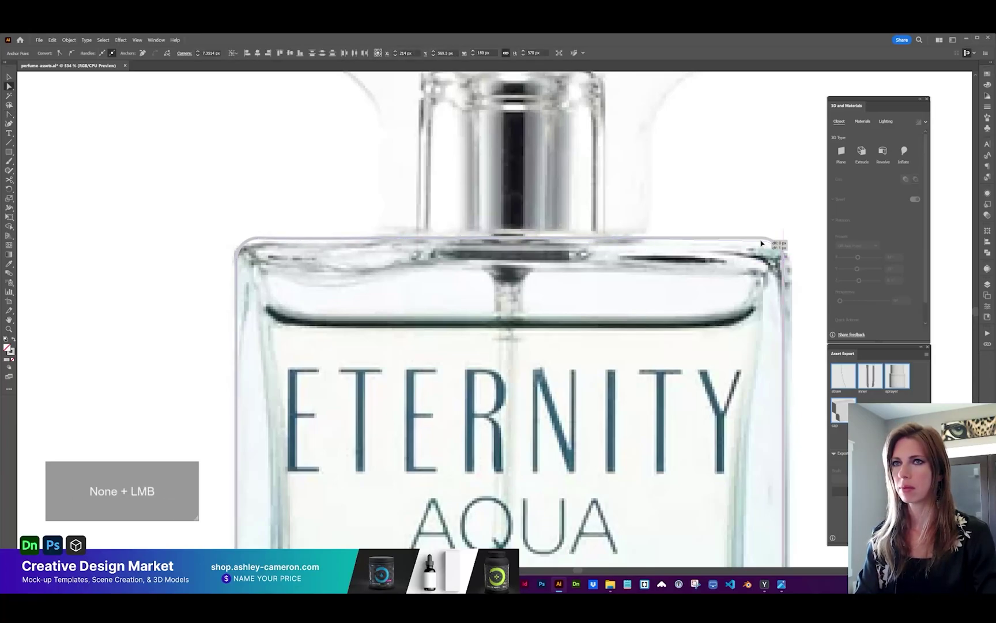
click(258, 244)
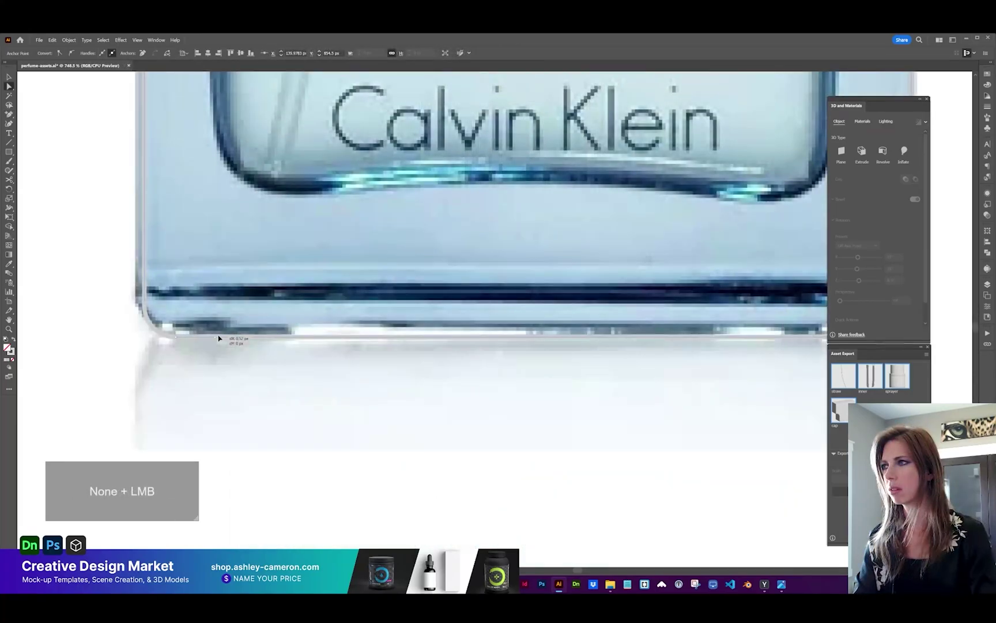
key(space)
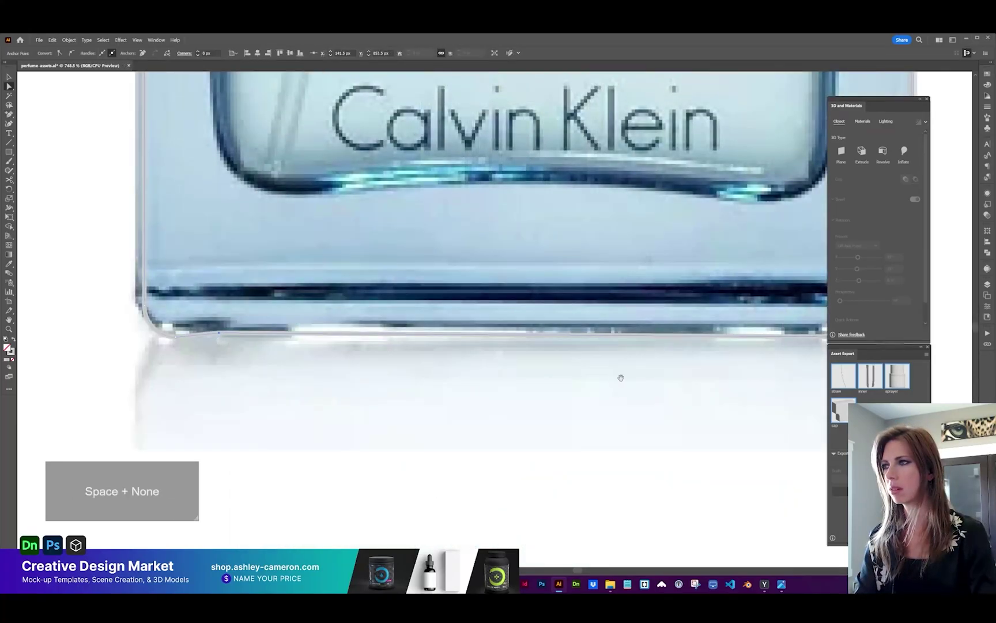
drag(618, 379, 489, 367)
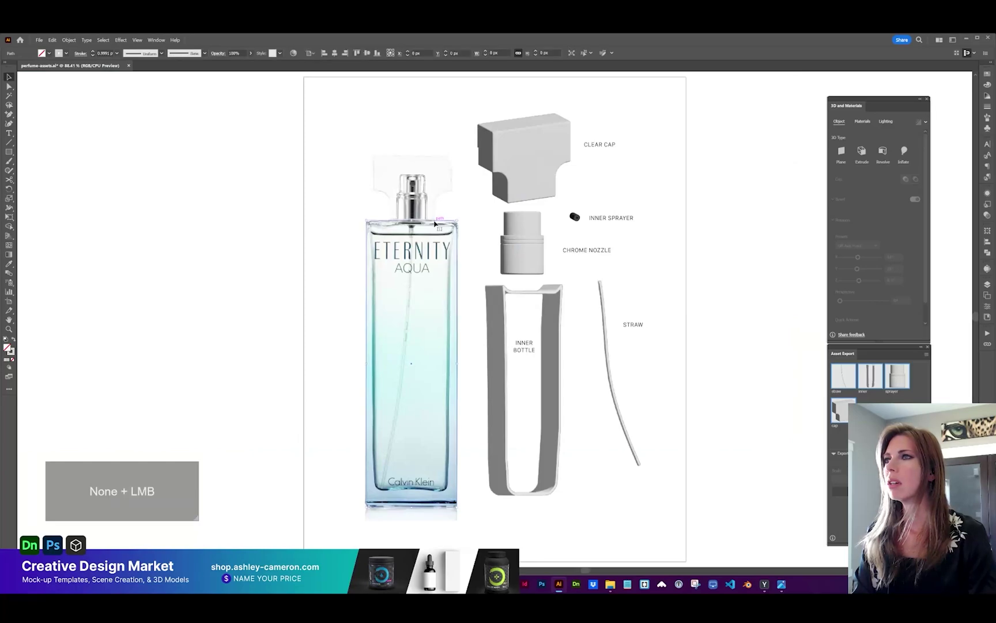
key(shift+x)
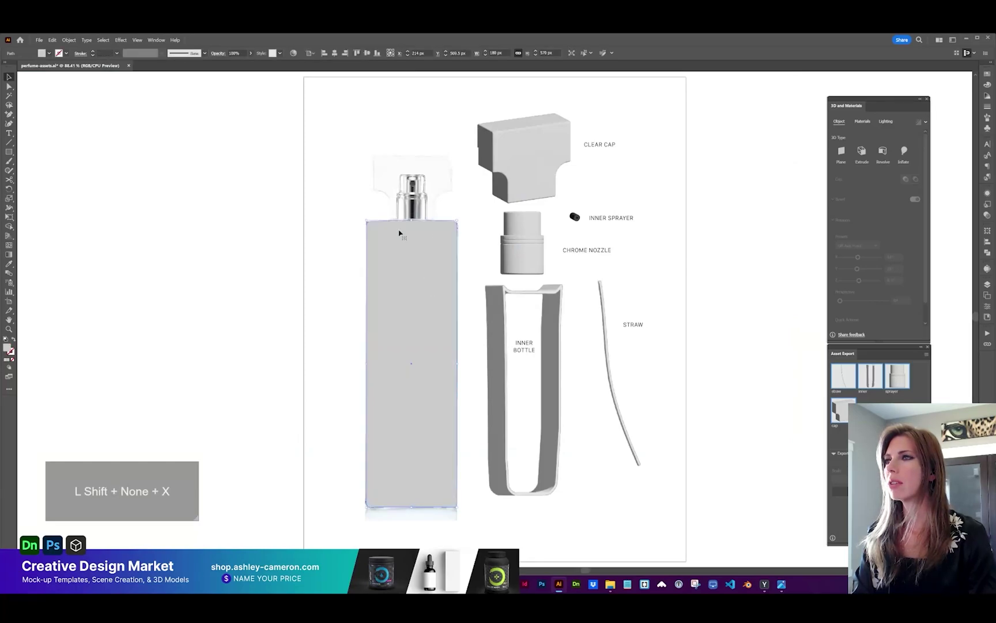
key(Delete)
- Start tracing the inner bottle with the Pen tool from the top centre around the left corner, using a 1 pt magenta stroke
click(501, 297)
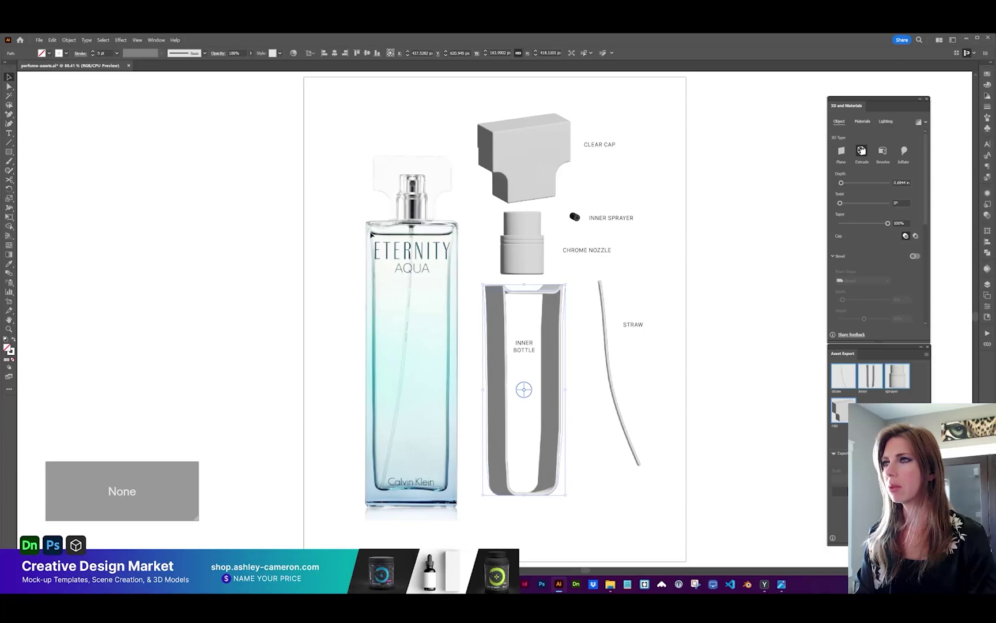
scroll(376, 241, up, 3)
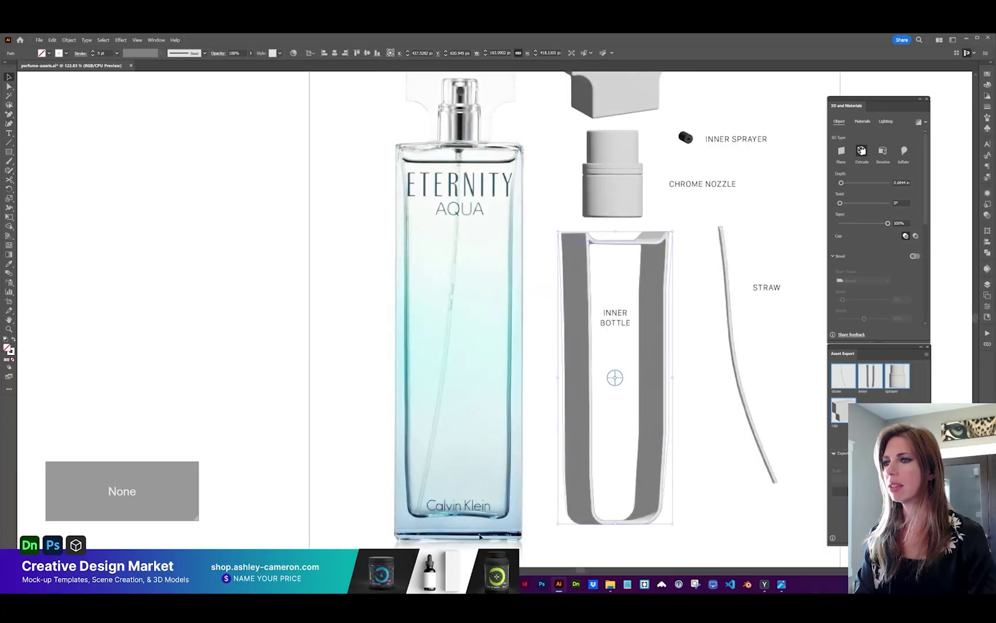
key(p)
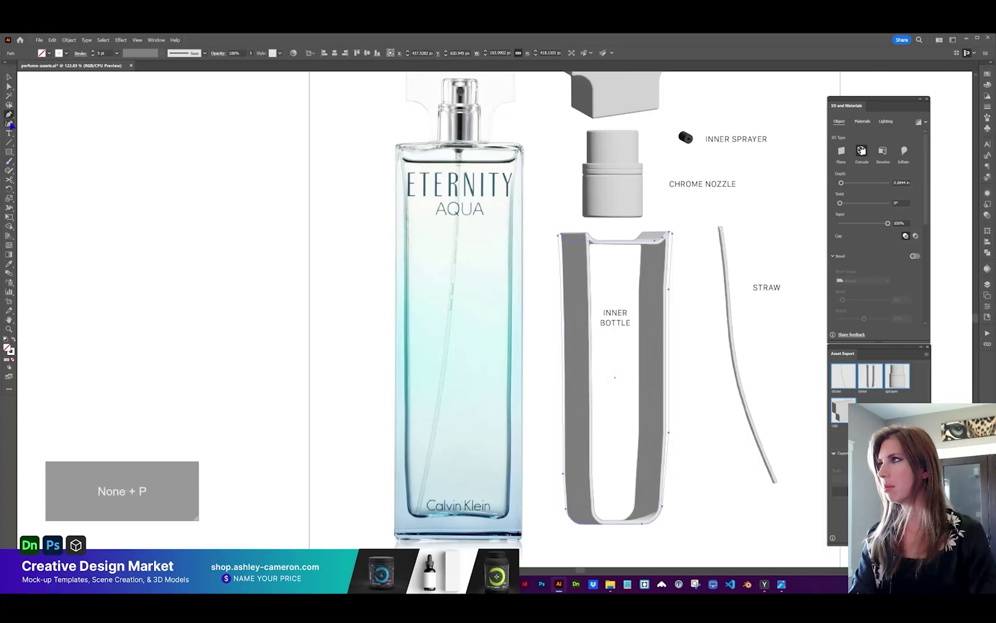
key(x)
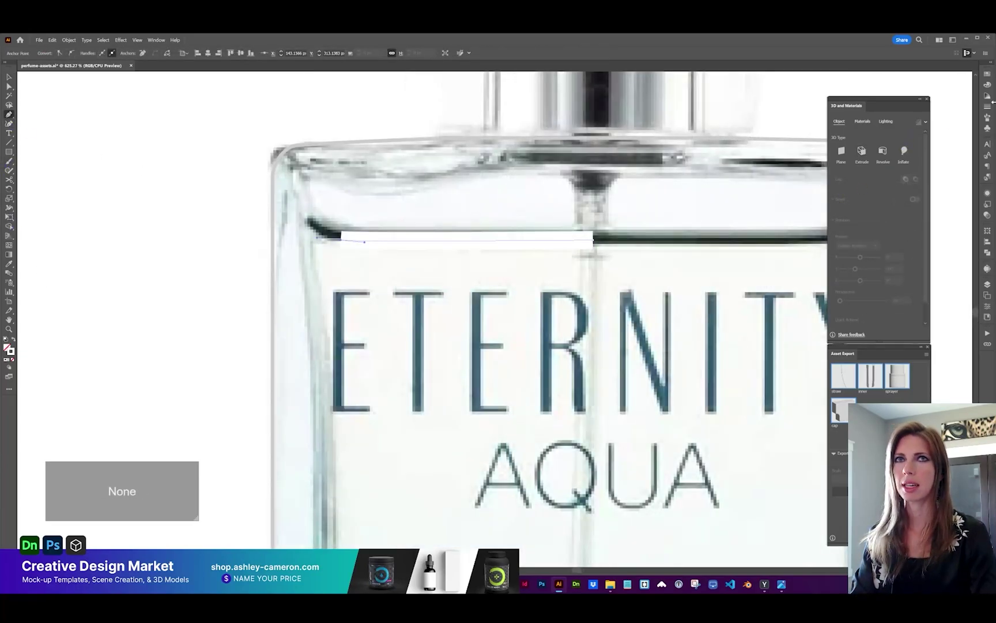
click(987, 77)
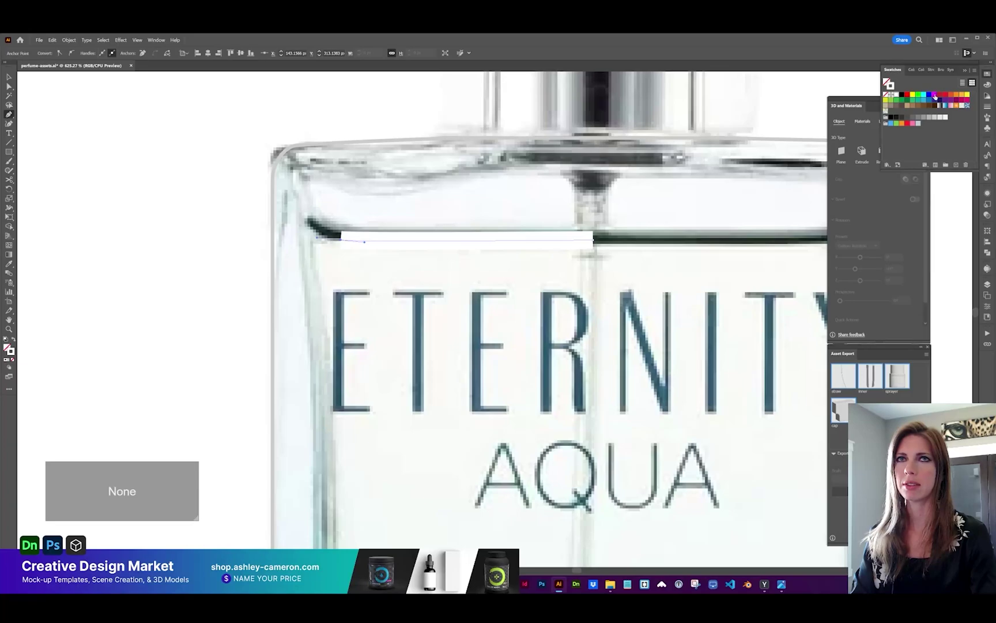
click(935, 97)
key(shift+x)
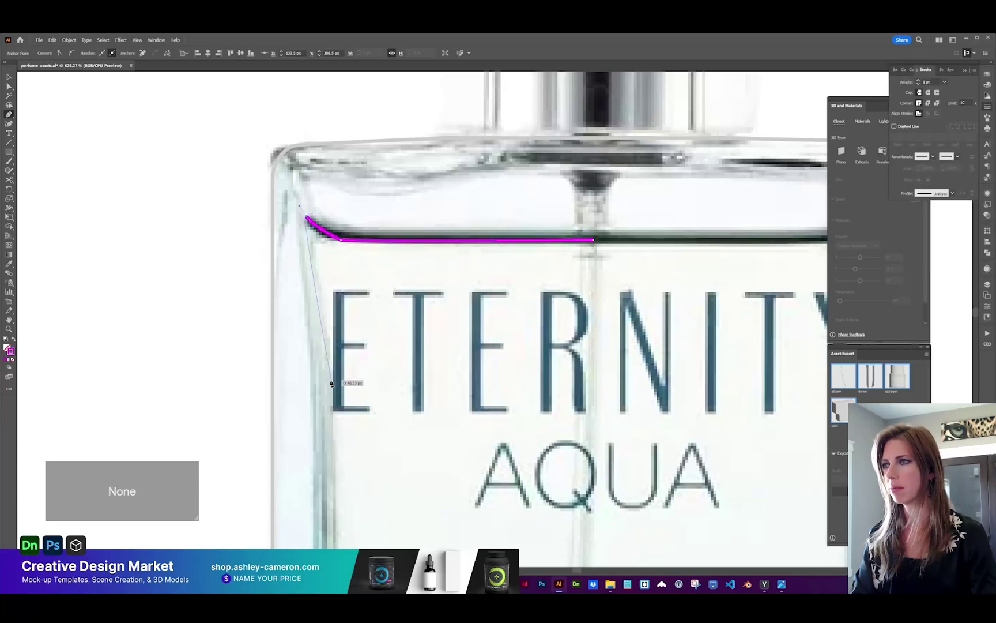
- Continue the inner bottle path down the left wall and around the lower corner to the bottom centre
key(ctrl+minus)
drag(456, 337, 447, 314)
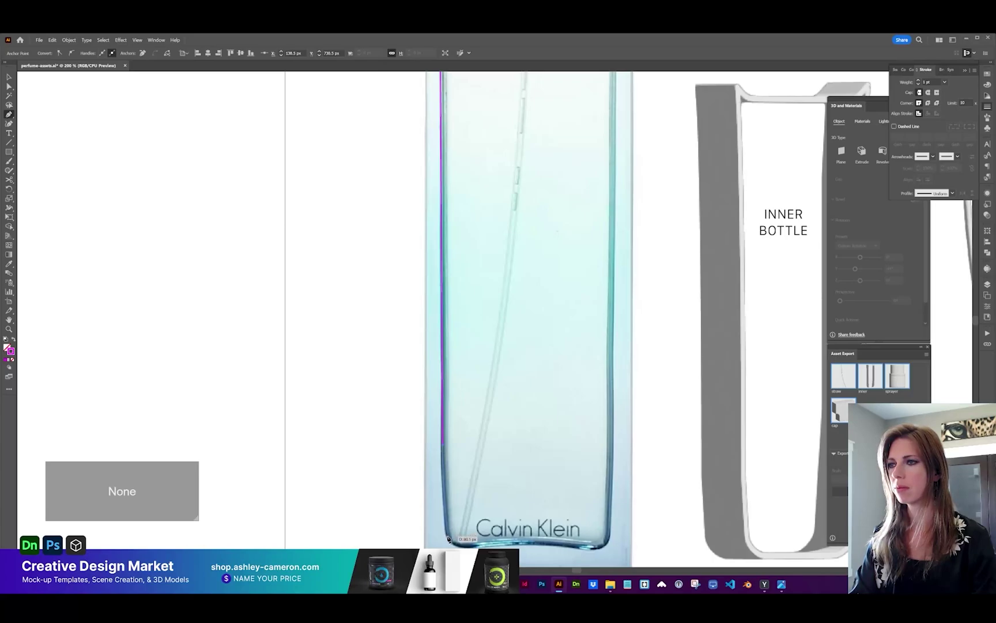
drag(520, 542, 528, 544)
key(ctrl+minus)
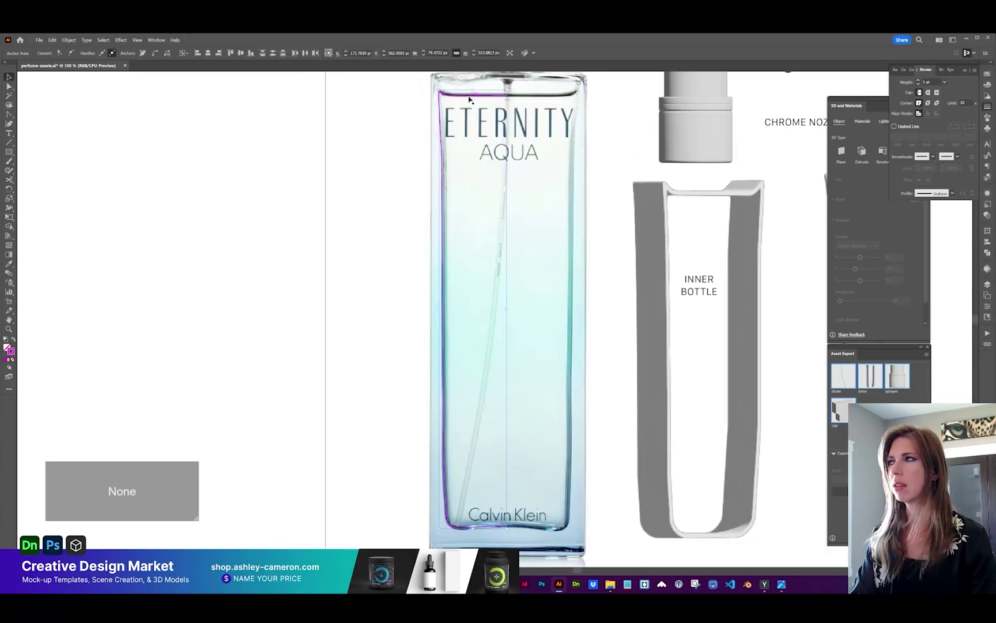
- Reflect a copy of the half outline across the vertical axis, place it over the bottle's right half, and select both halves
key(v)
click(68, 39)
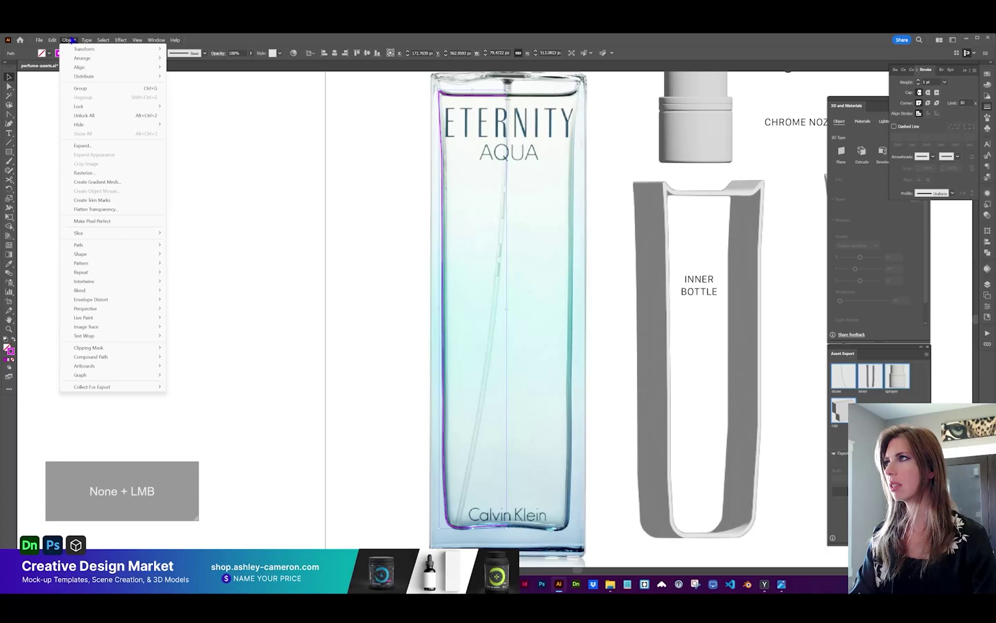
mouse_move(87, 48)
click(186, 79)
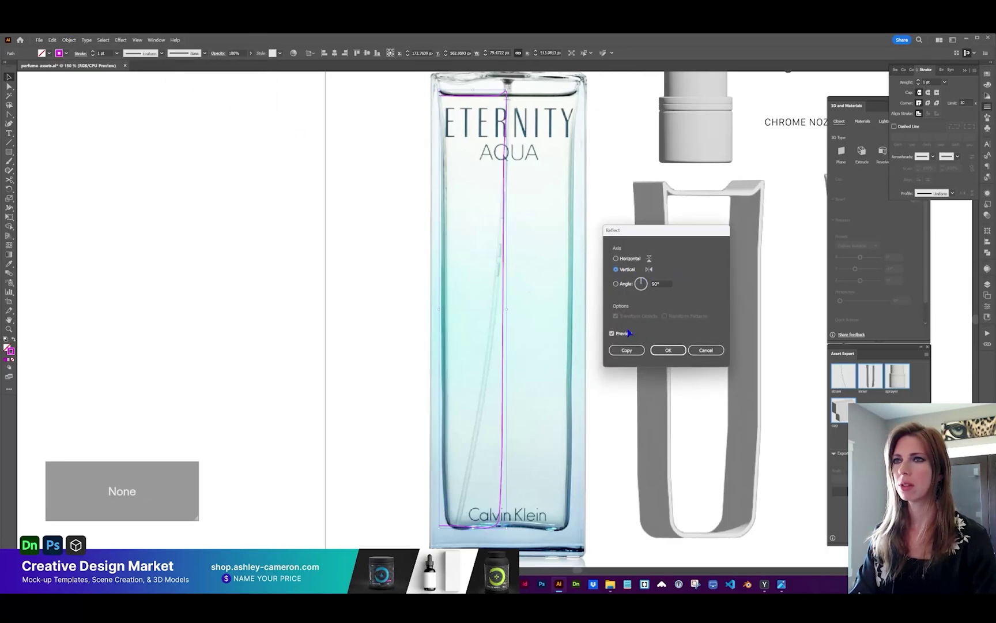
click(627, 350)
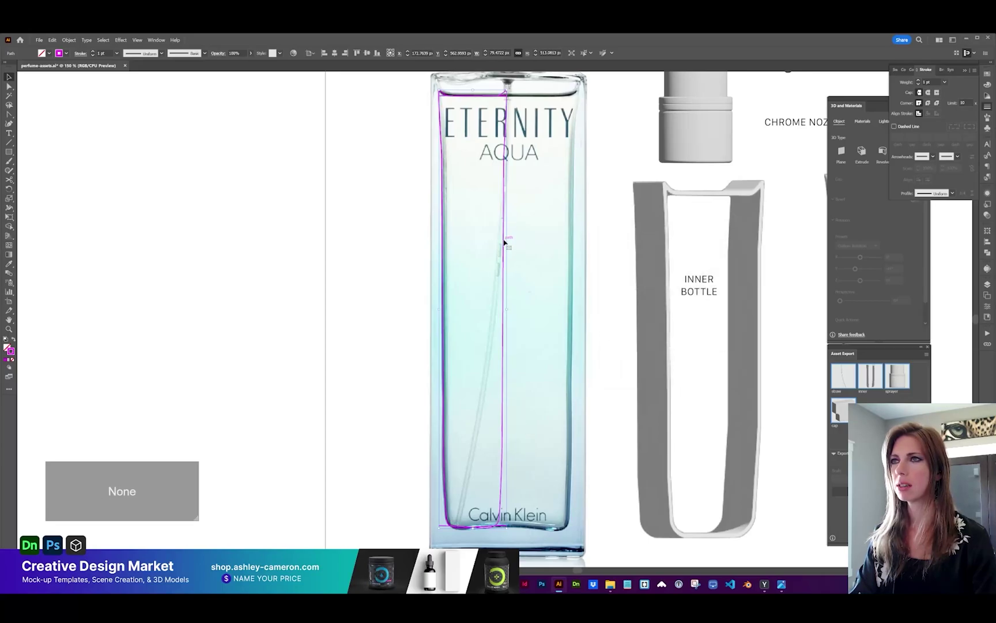
shift+click(574, 230)
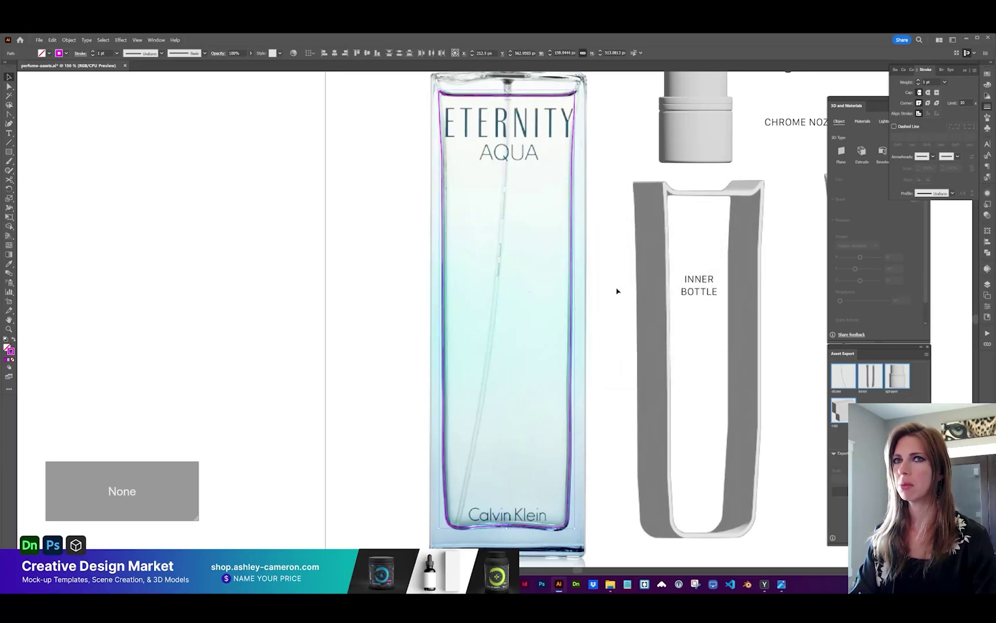
- Unite the two selected halves into a single inner bottle outline
click(987, 253)
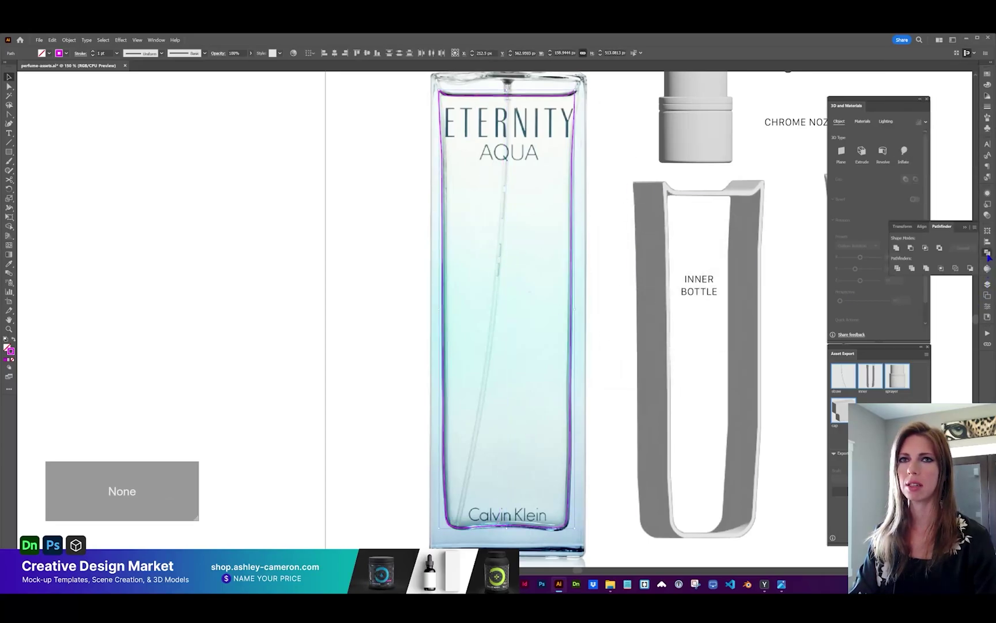
click(898, 248)
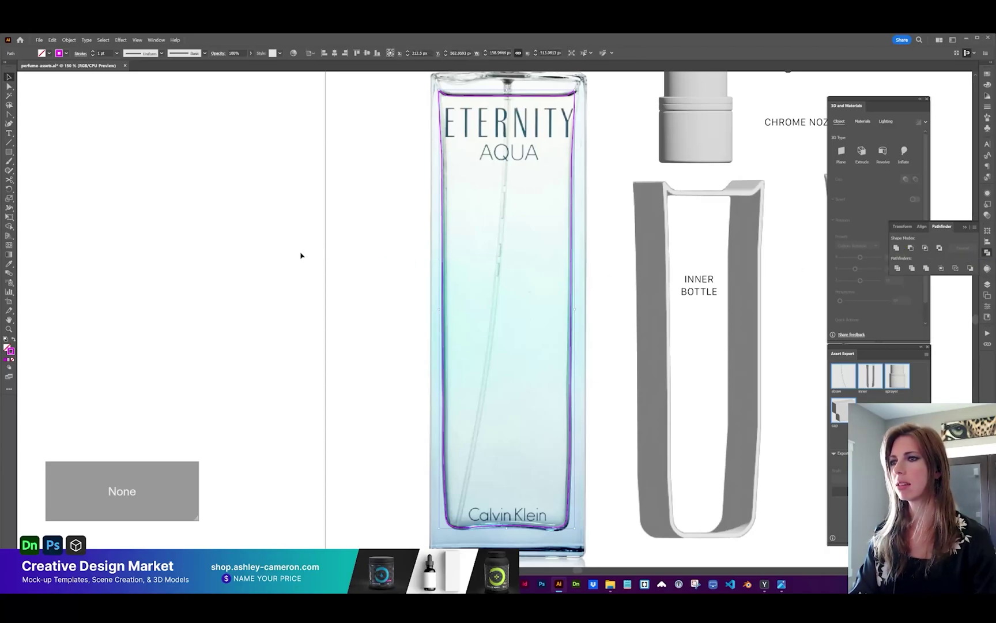
key(shift+x)
key(shift+x)
key(z)
drag(433, 81, 636, 199)
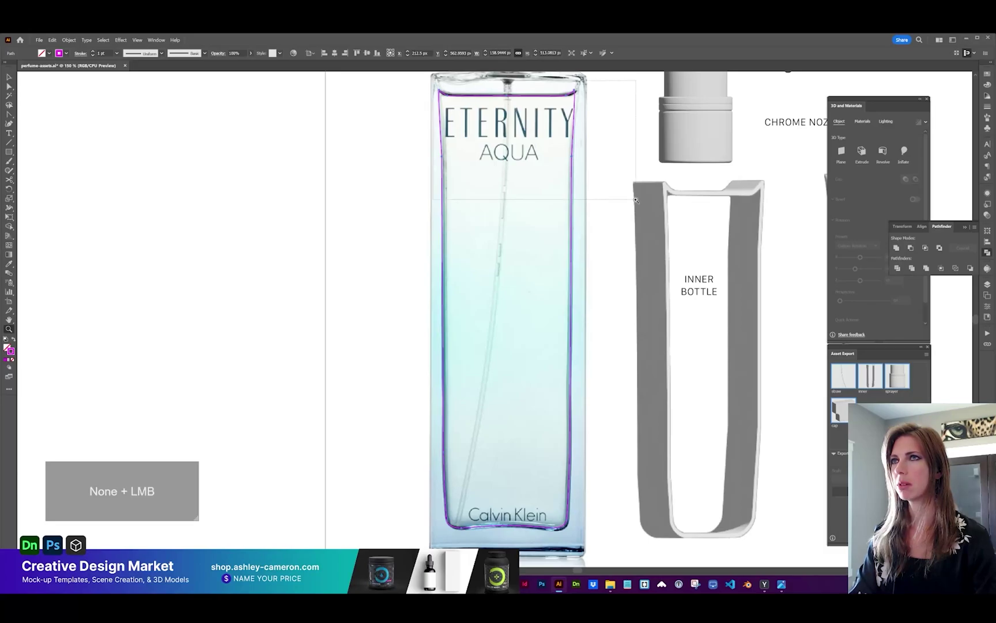
- Change the outer bottle outline's stroke colour to cyan
click(458, 409)
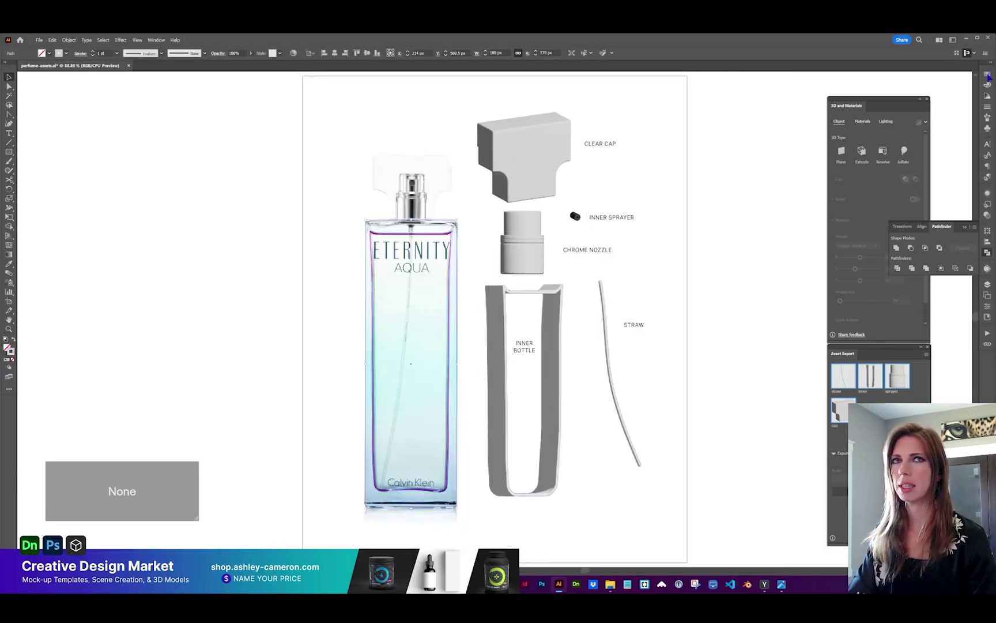
click(988, 74)
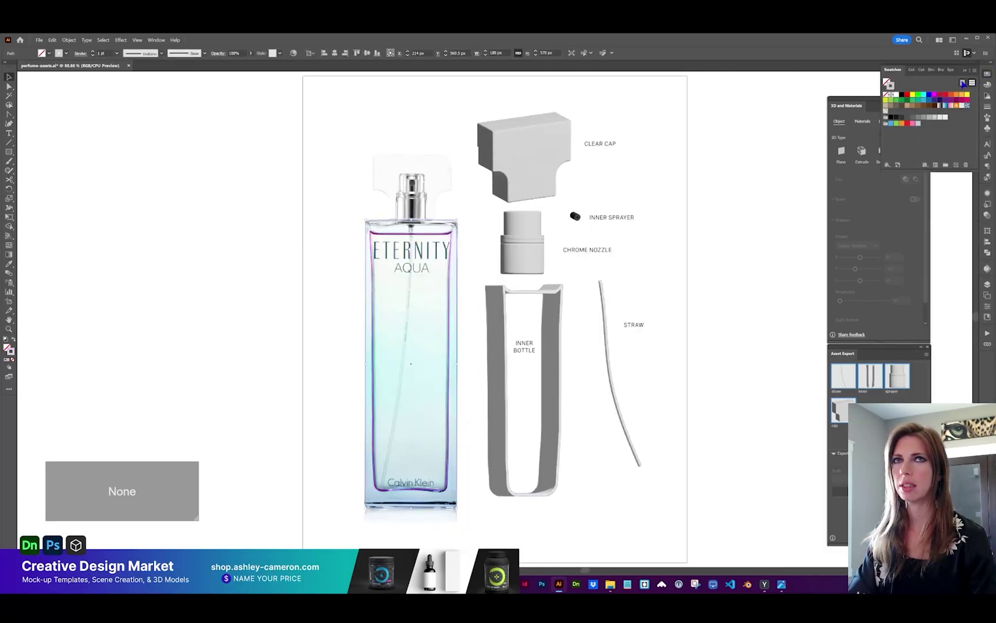
click(924, 95)
- Draw a rectangle about 60 px wide and 46 px tall over the lower section of the chrome nozzle
key(z)
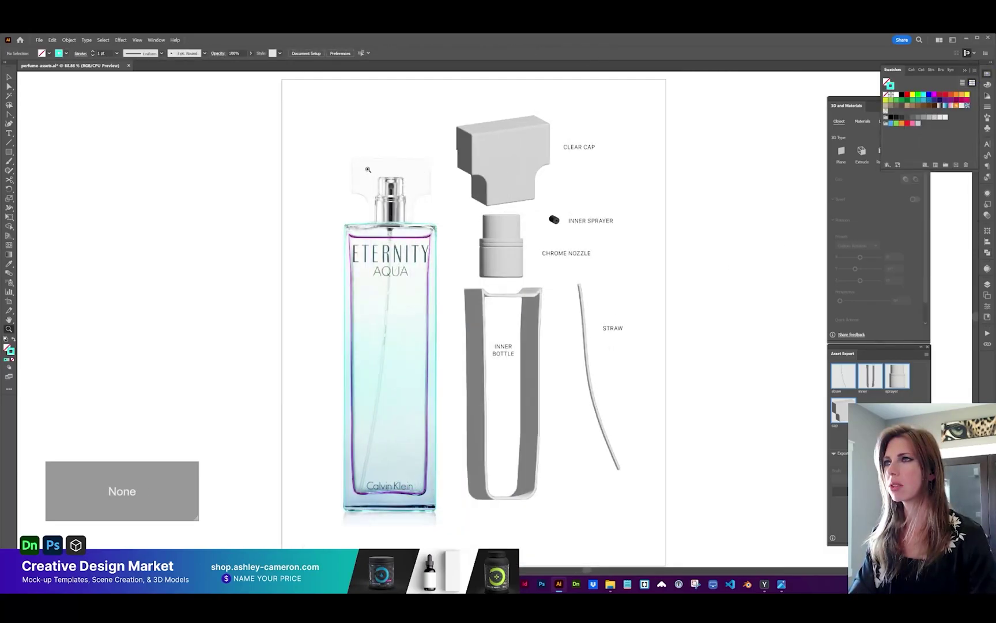
drag(330, 153, 547, 319)
drag(381, 256, 444, 284)
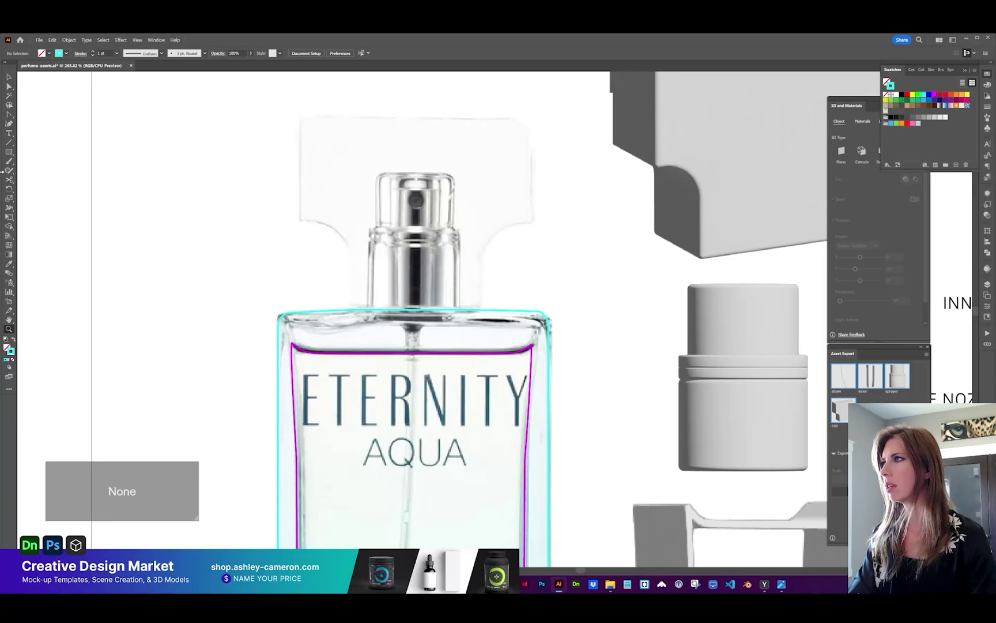
click(9, 152)
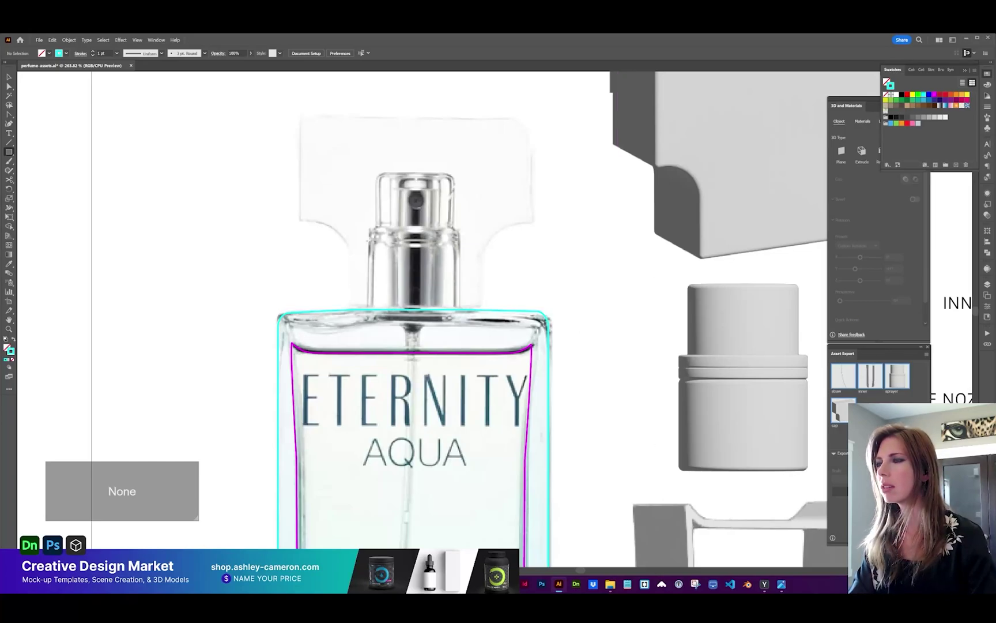
drag(369, 240, 460, 310)
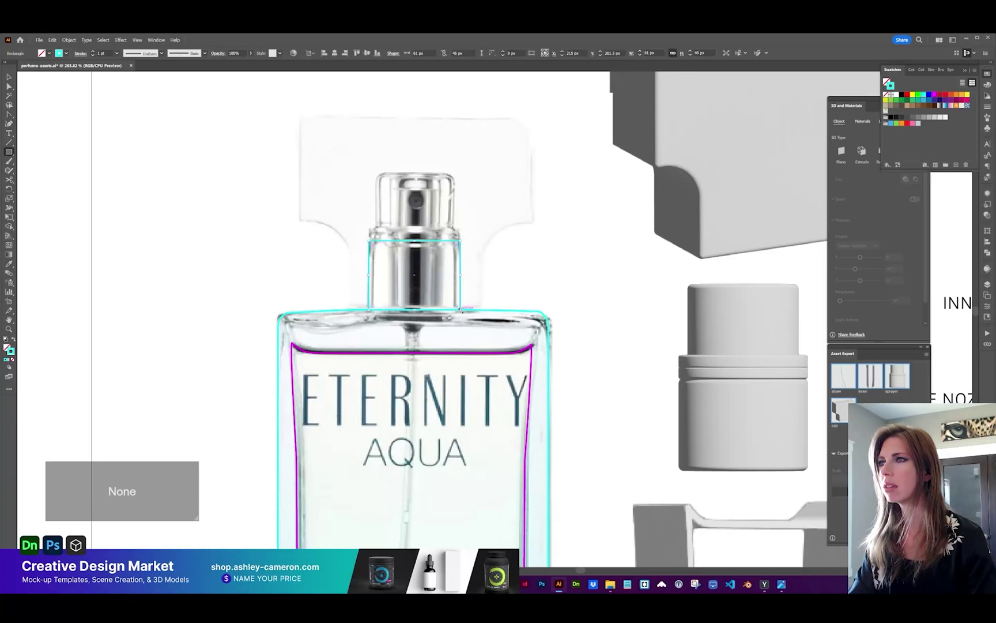
- Add rectangles over the nozzle's upper section and collar, including a collar strip about 61 px wide and 2 px tall
key(z)
drag(327, 140, 553, 387)
key(v)
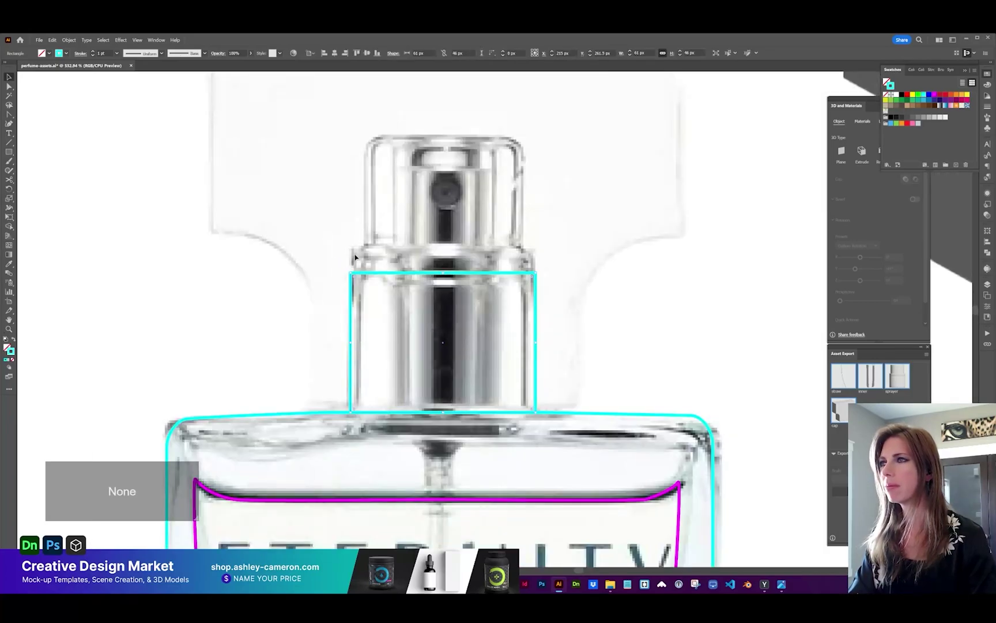
drag(372, 279, 373, 130)
drag(444, 283, 445, 272)
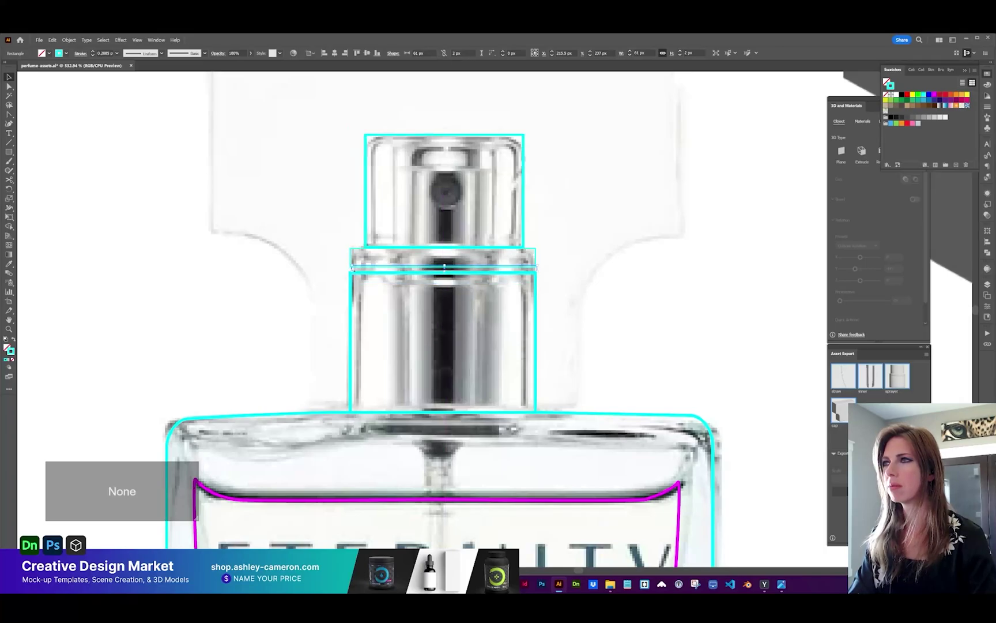
- Round the corners of the nozzle rectangles to match the photo and select all of the nozzle pieces
key(a)
click(355, 252)
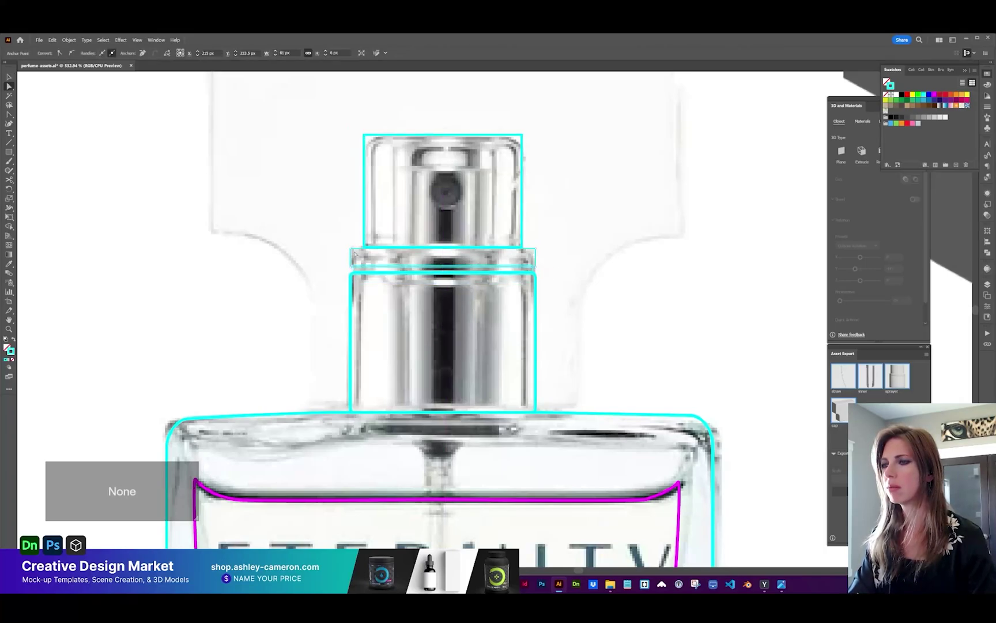
key(v)
click(441, 176)
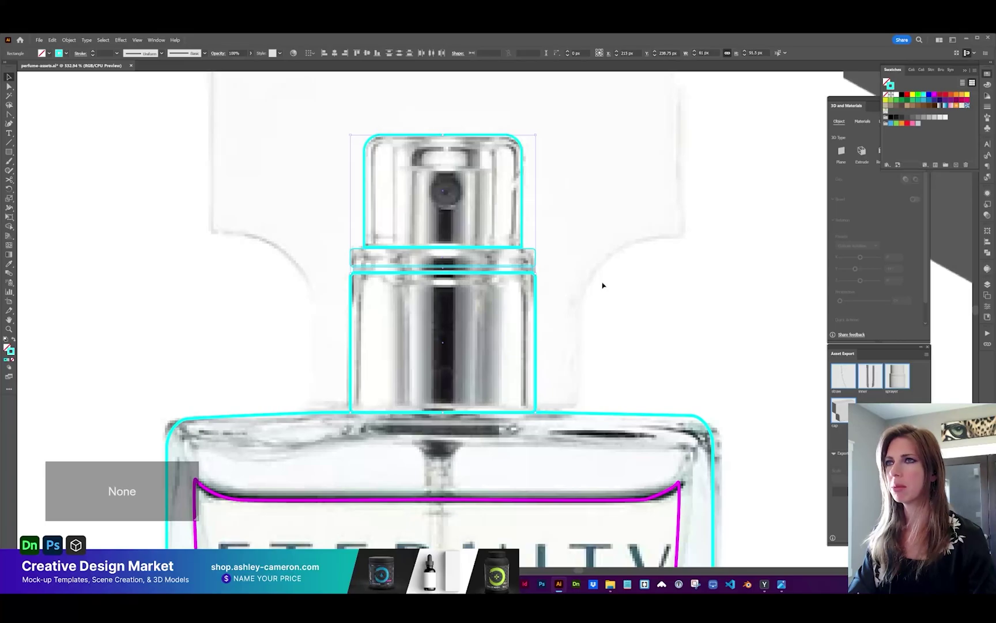
- Merge the nozzle rectangles into one continuous outline using Unite and the Shape Builder
click(989, 284)
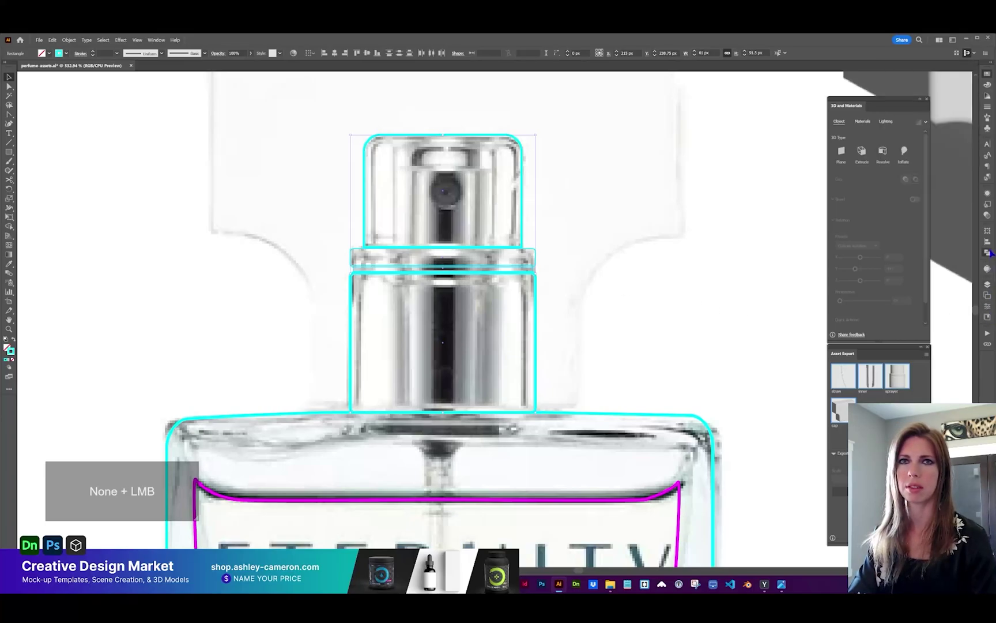
click(898, 248)
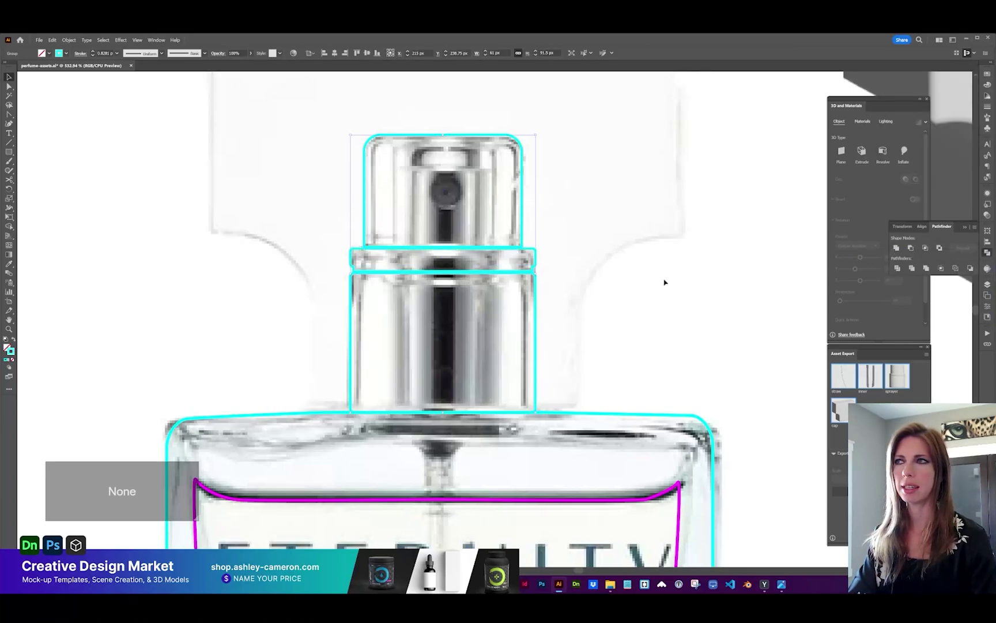
click(9, 226)
click(58, 229)
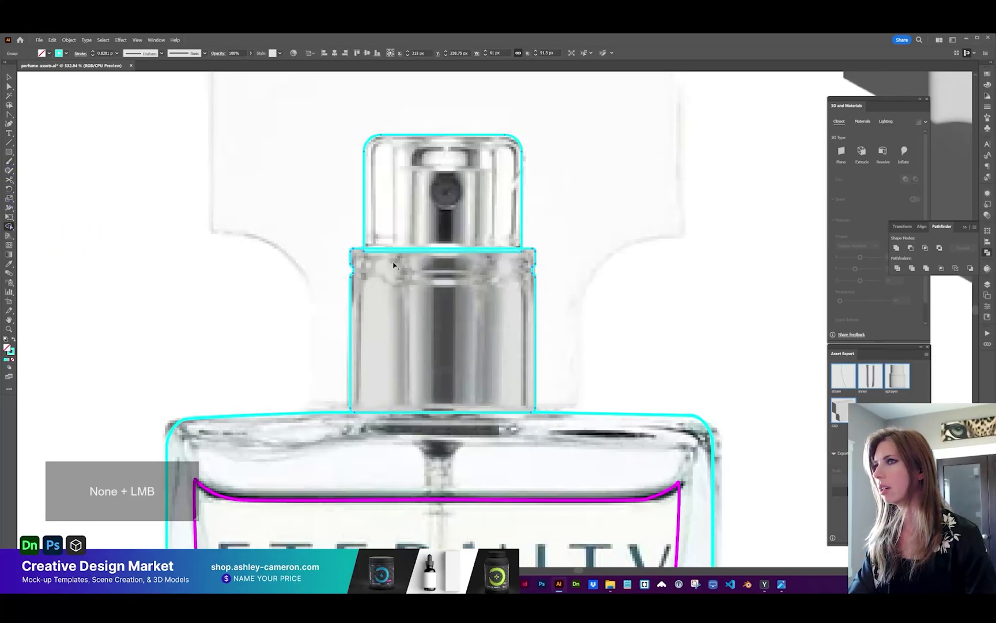
drag(395, 263, 399, 213)
key(v)
click(632, 239)
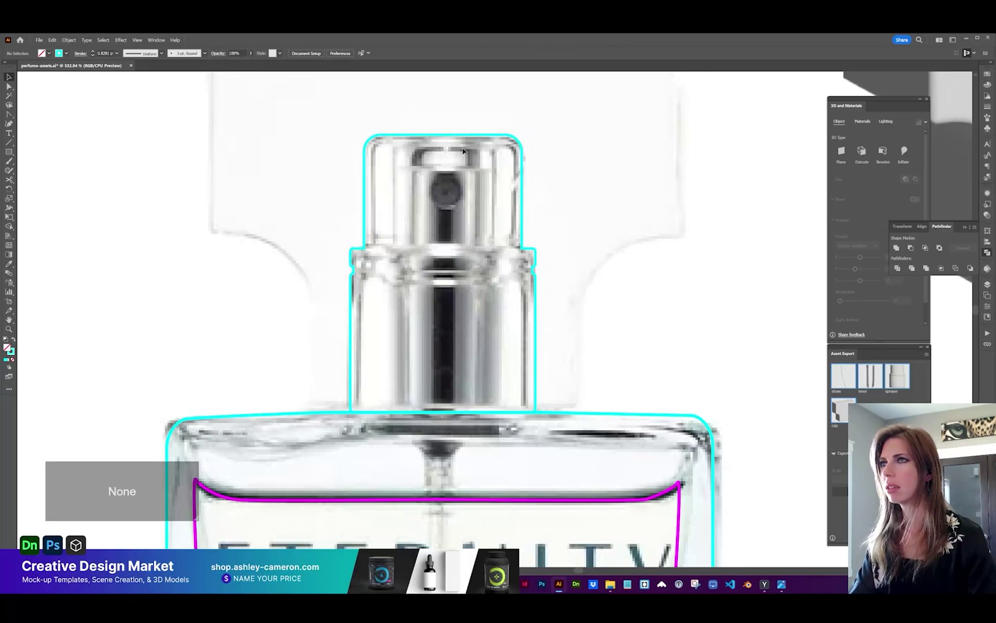
- Cut the nozzle outline at its top and bottom centre points and delete the right half
click(448, 136)
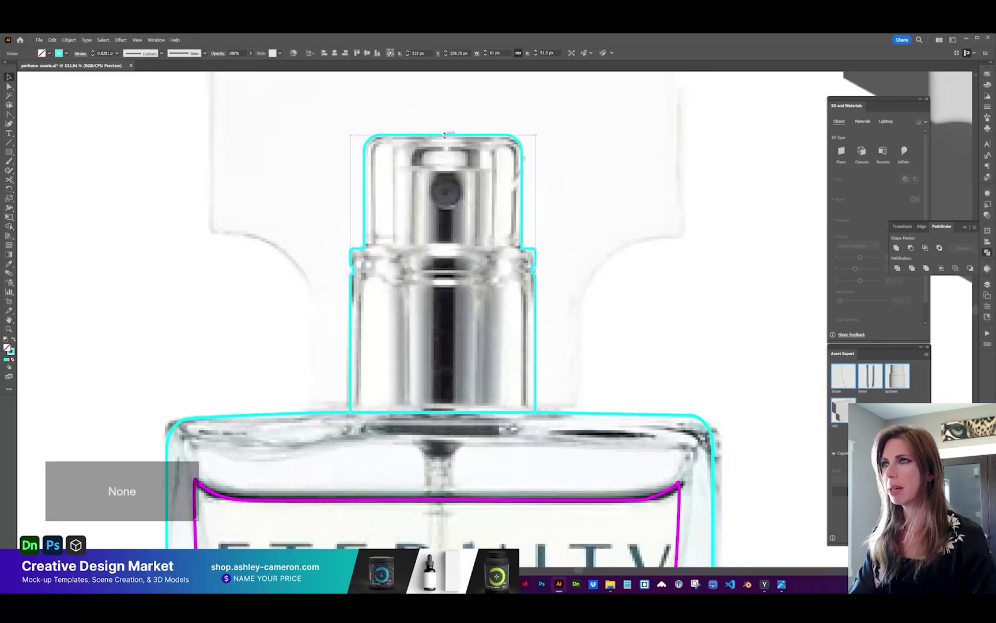
key(c)
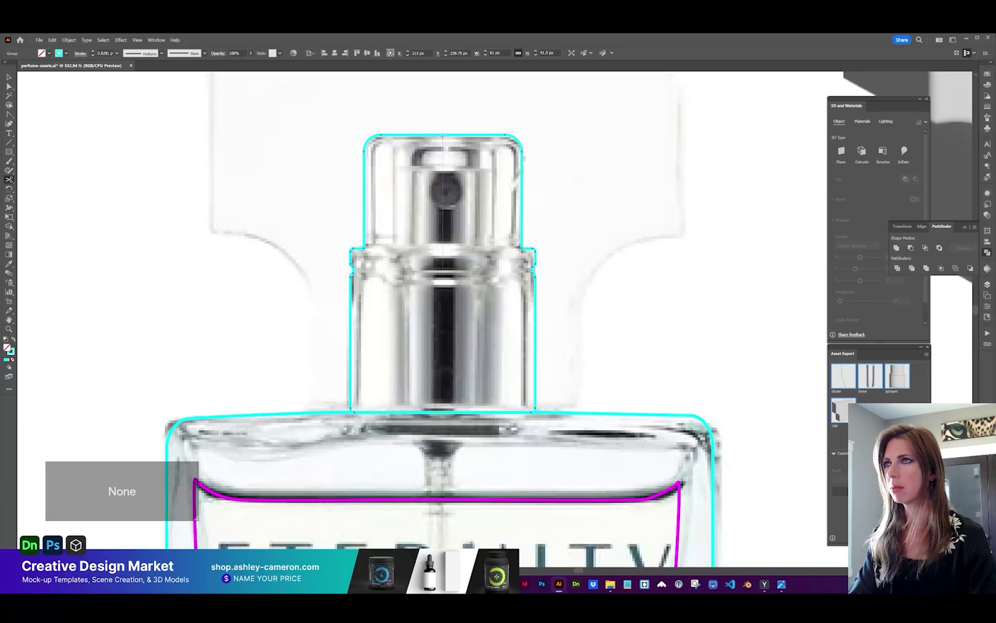
click(442, 134)
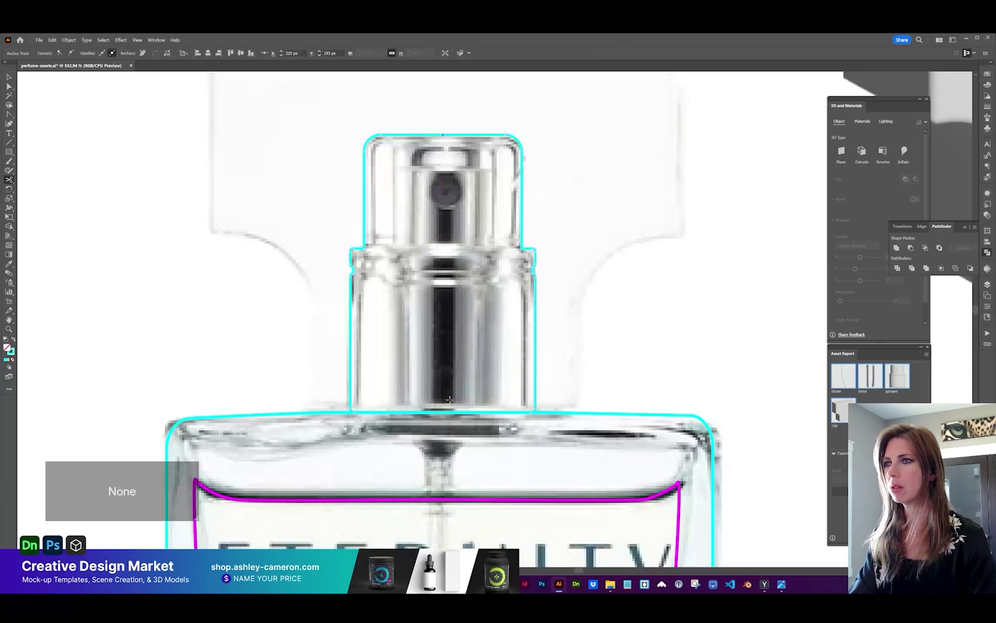
click(439, 411)
key(v)
double_click(536, 329)
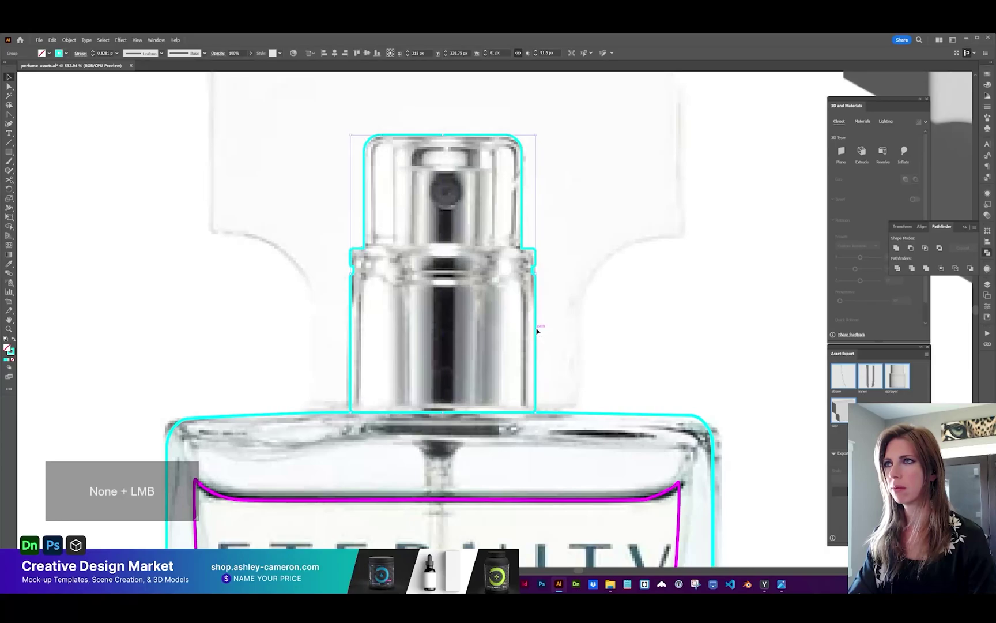
key(Delete)
- Change the remaining nozzle half outline's stroke colour to grey
click(409, 137)
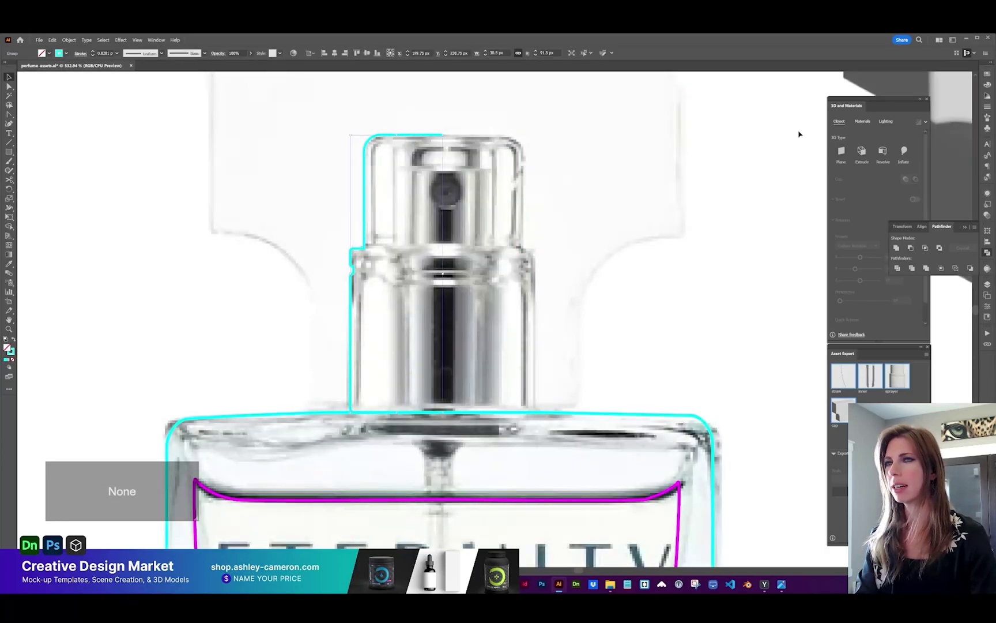
click(986, 75)
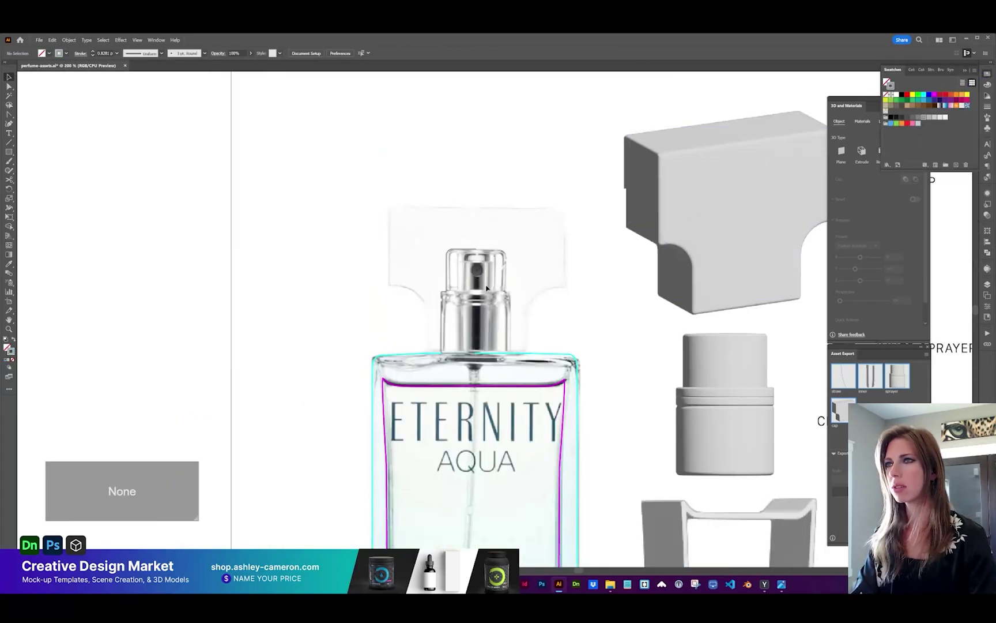
- Draw a circle about 10 px in diameter over the round spray hole in the nozzle's upper section
key(z)
drag(443, 234, 531, 317)
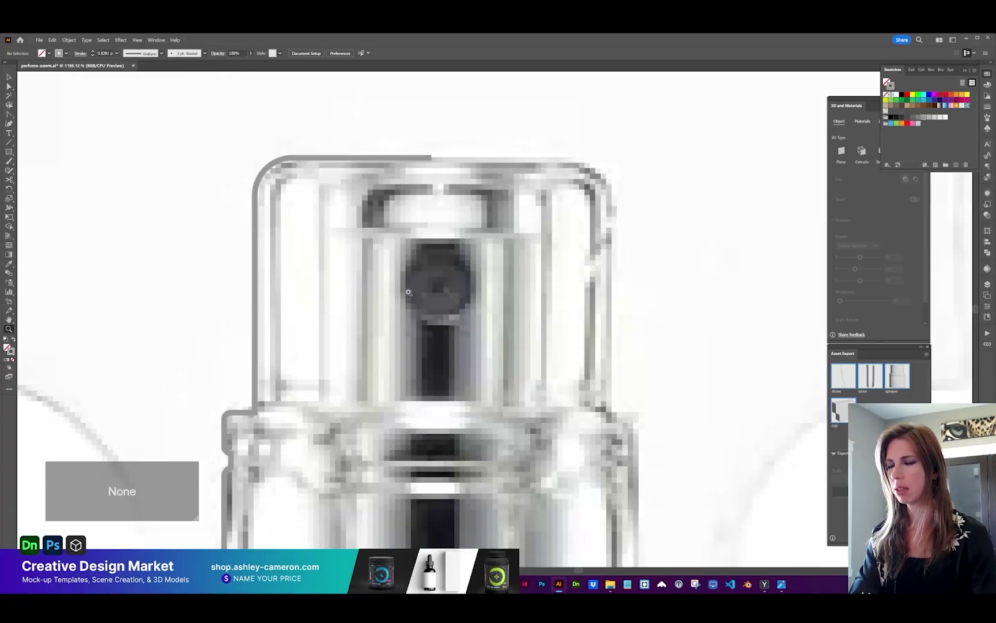
key(l)
drag(439, 286, 475, 317)
key(ctrl+minus)
key(ctrl+minus)
key(ctrl+minus)
key(ctrl+minus)
key(ctrl+minus)
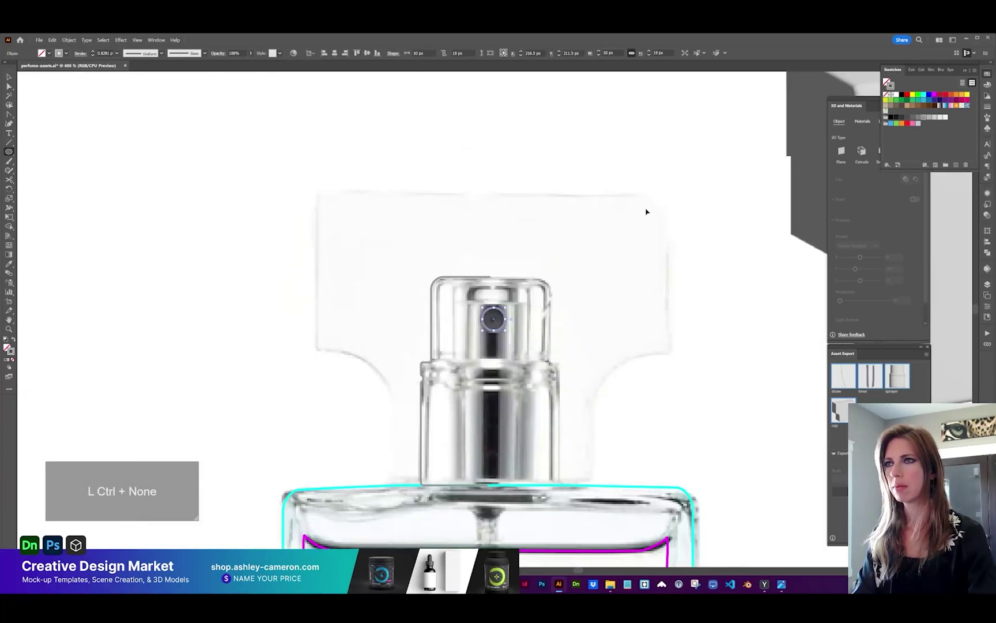
- Draw a rectangle about 155 px wide and 69 px tall over the clear cap and add a narrower copy directly below for its neck
scroll(556, 249, down, 3)
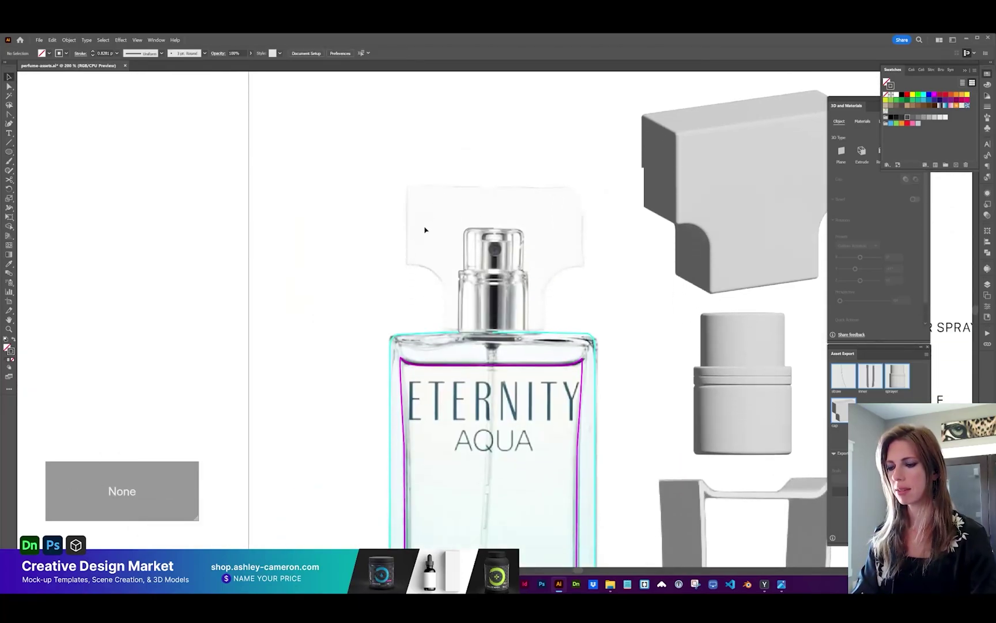
drag(9, 151, 35, 152)
drag(406, 186, 583, 263)
drag(505, 193, 508, 270)
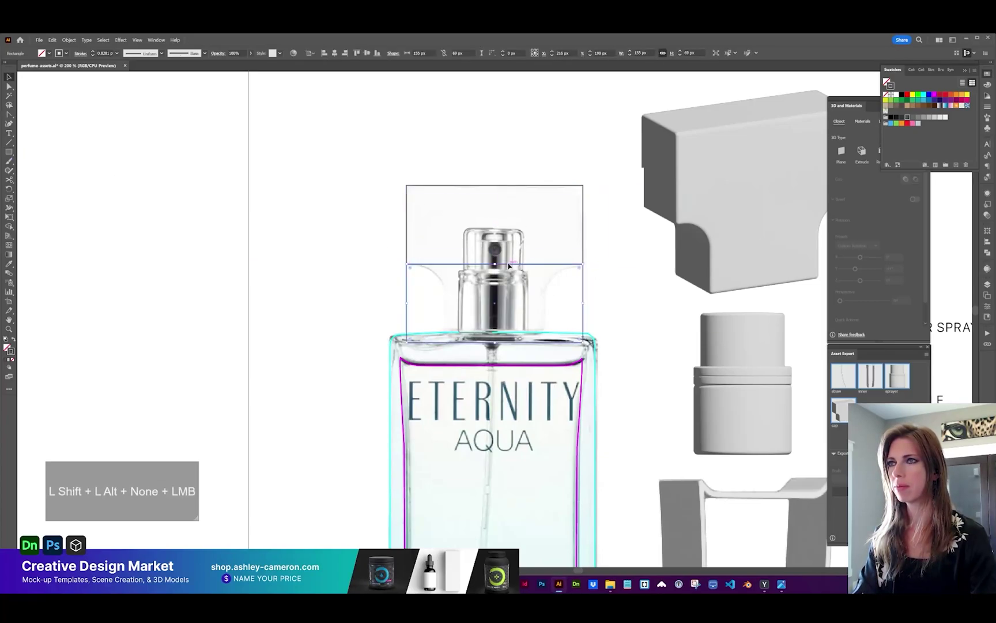
drag(583, 304, 546, 305)
- Unite the two cap rectangles into a single T-shaped outline
shift+click(572, 264)
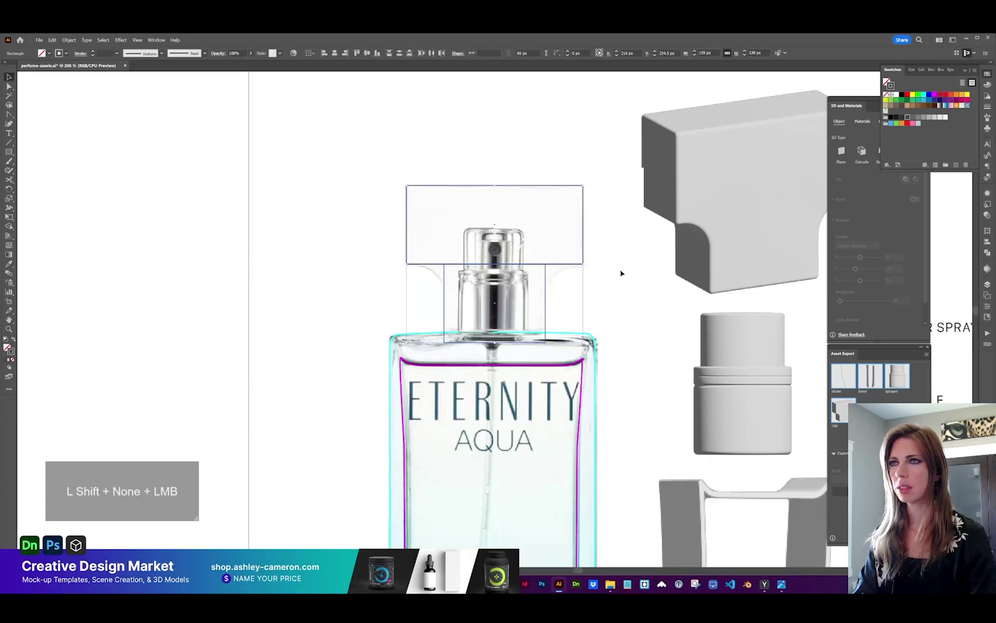
click(988, 252)
click(896, 250)
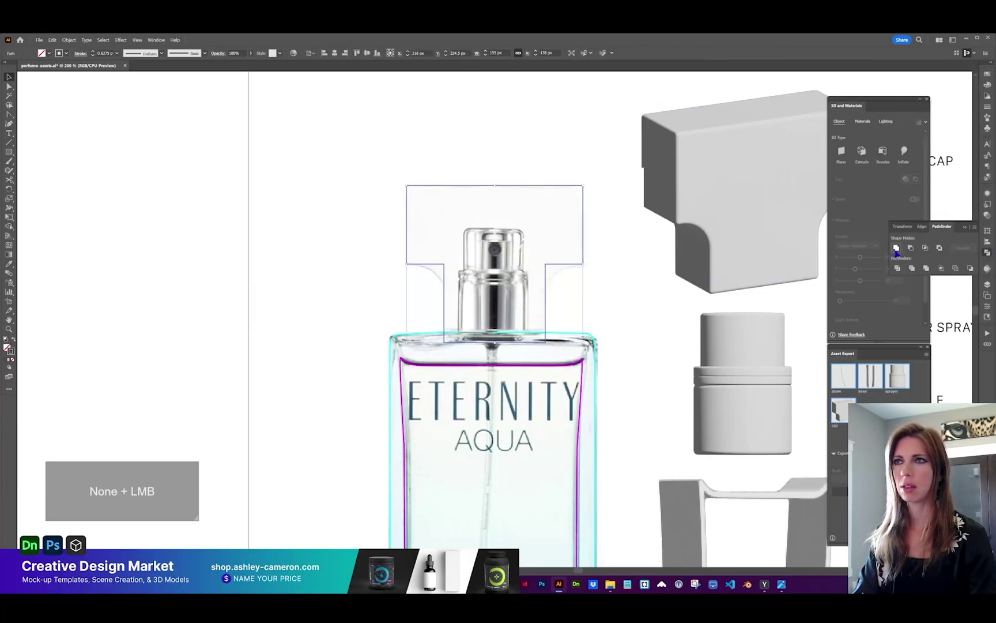
- Round both inner corners of the cap outline to follow the curved shoulders in the photo
key(a)
click(445, 265)
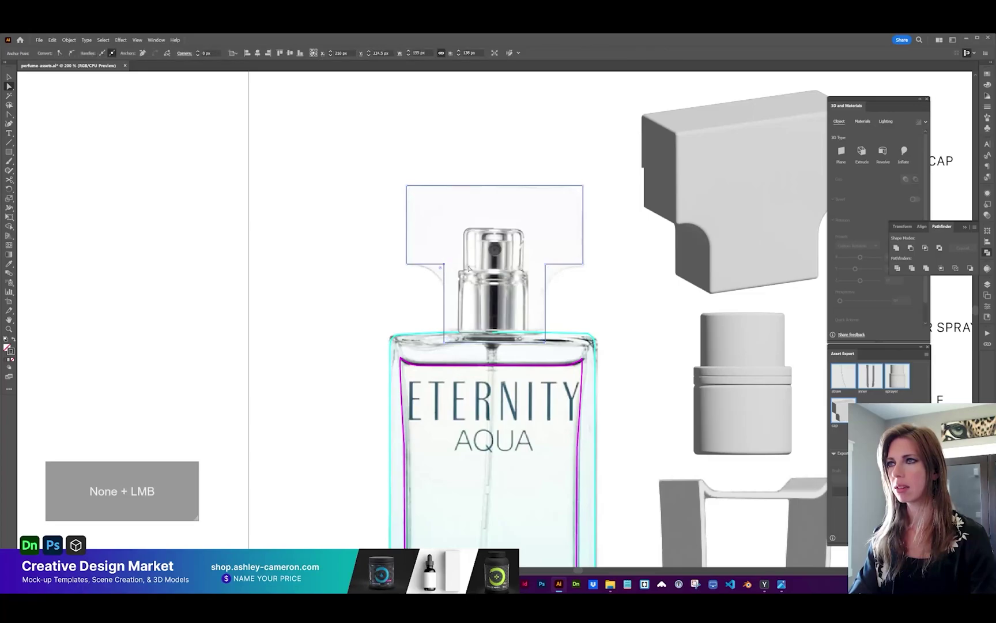
shift+click(546, 266)
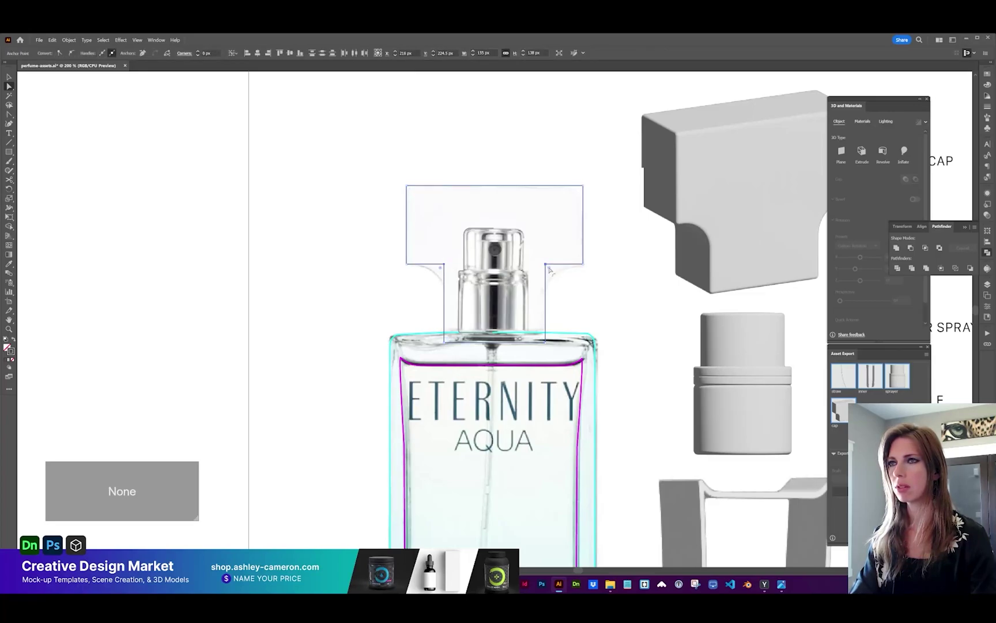
drag(555, 271, 581, 296)
key(v)
click(571, 276)
- Select the cap outline's remaining outer and lower corners and round them slightly
key(a)
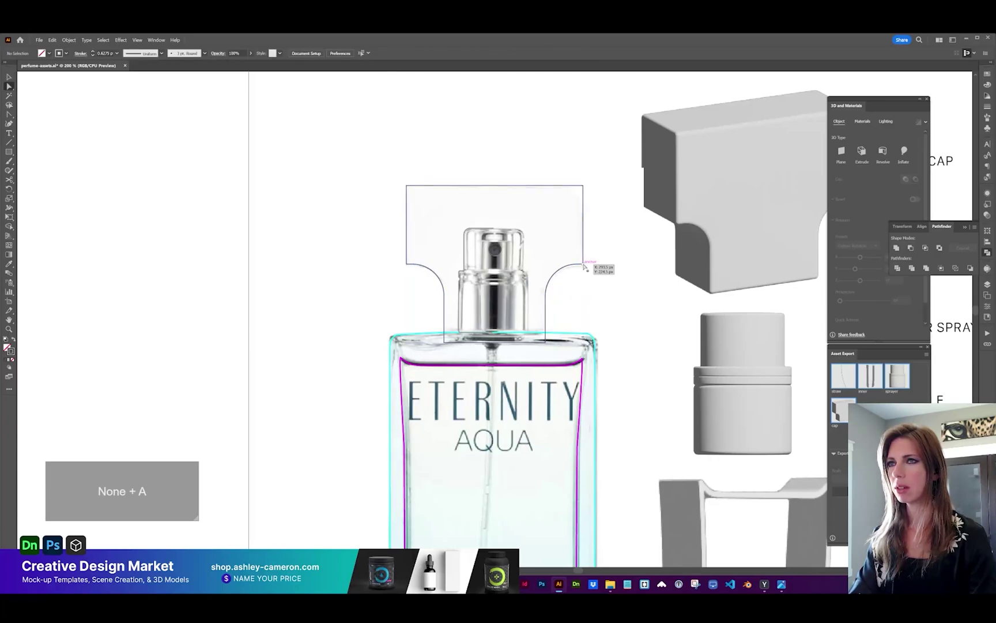
click(407, 265)
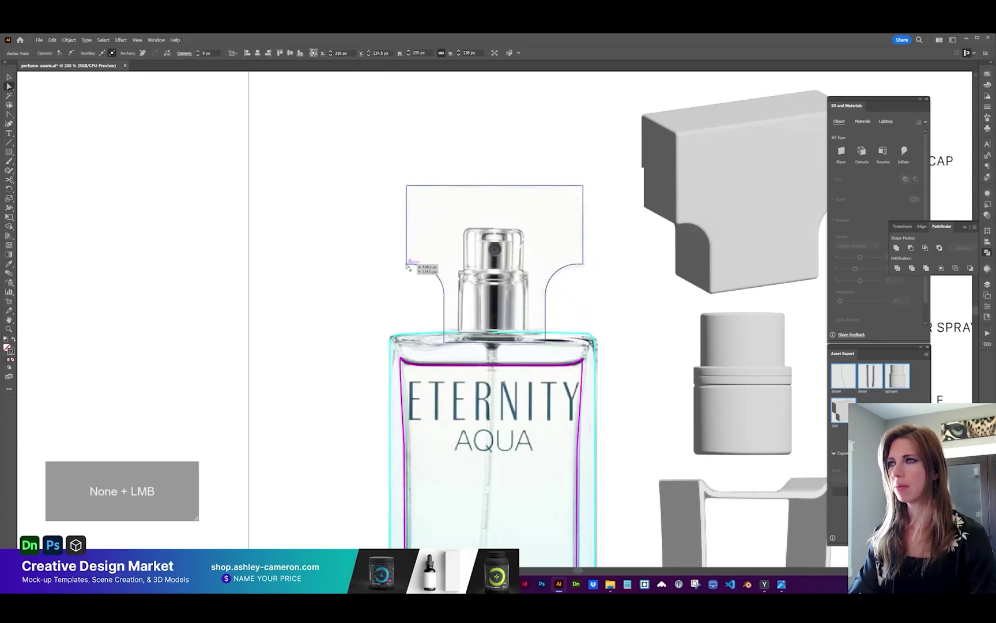
shift+click(407, 185)
drag(580, 176, 600, 270)
drag(555, 353, 441, 344)
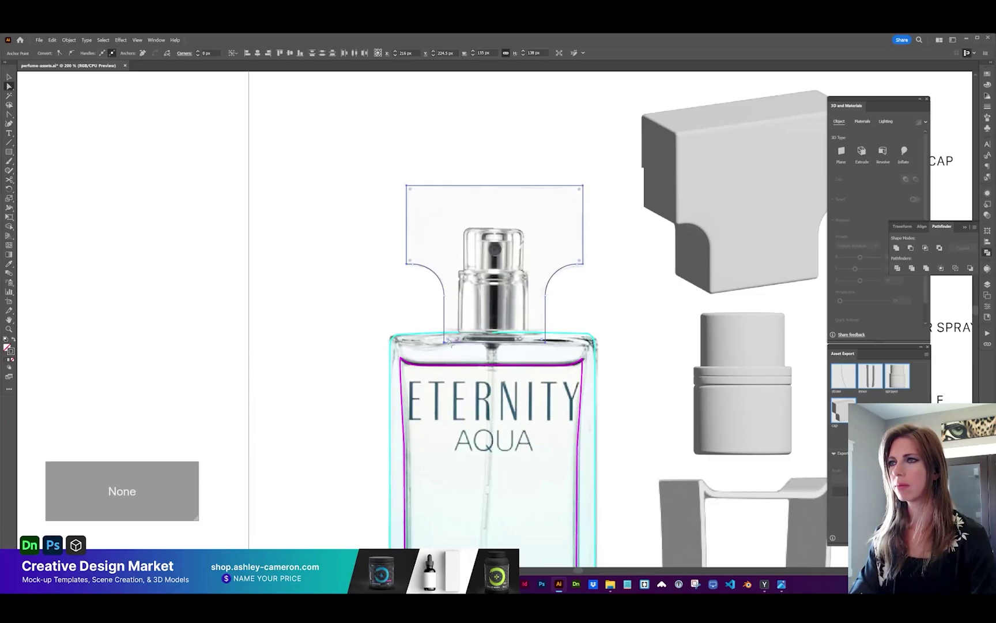
drag(449, 341, 452, 343)
drag(452, 343, 452, 343)
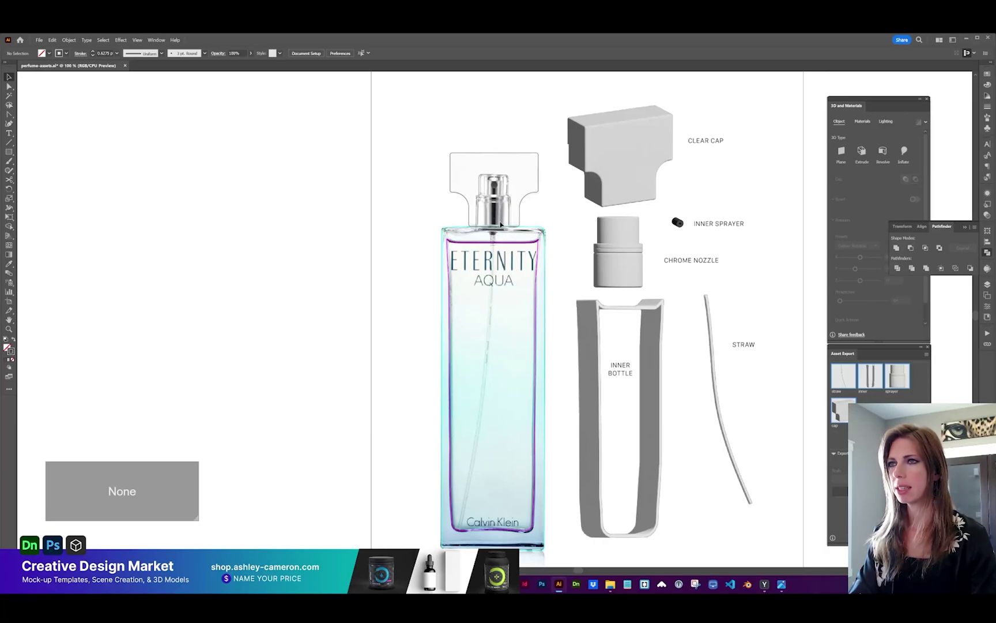
- Trace the straw inside the bottle with a Paintbrush stroke and set its stroke weight to 2 pt
click(10, 161)
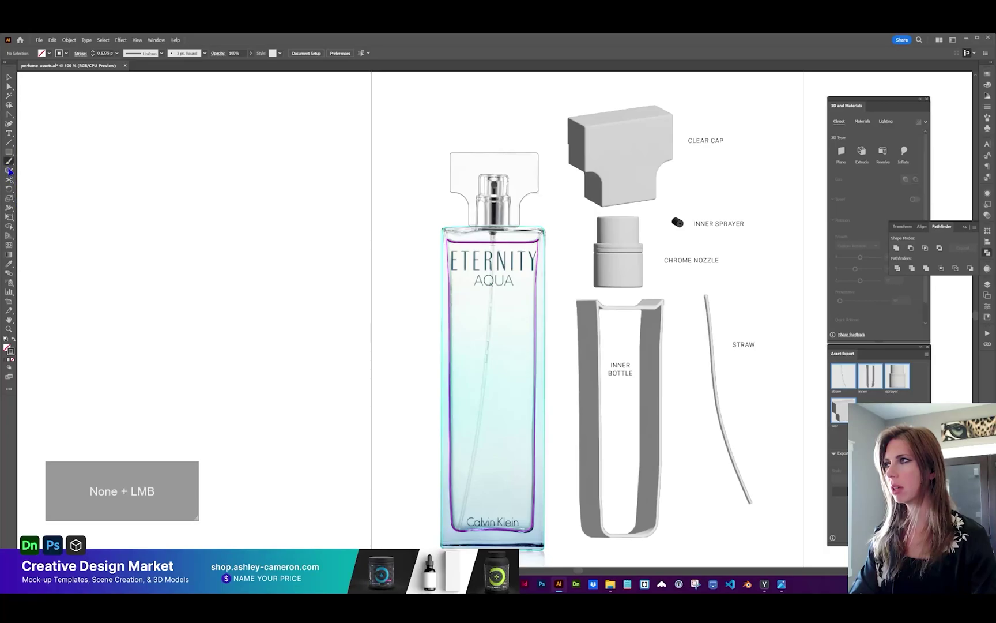
drag(495, 232, 466, 525)
key(v)
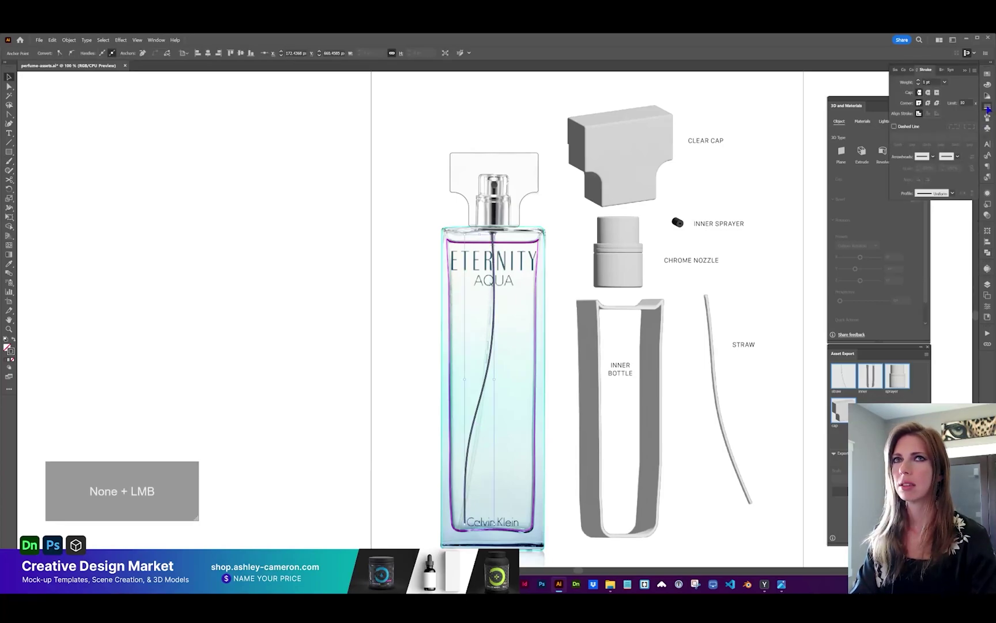
click(921, 84)
click(386, 238)
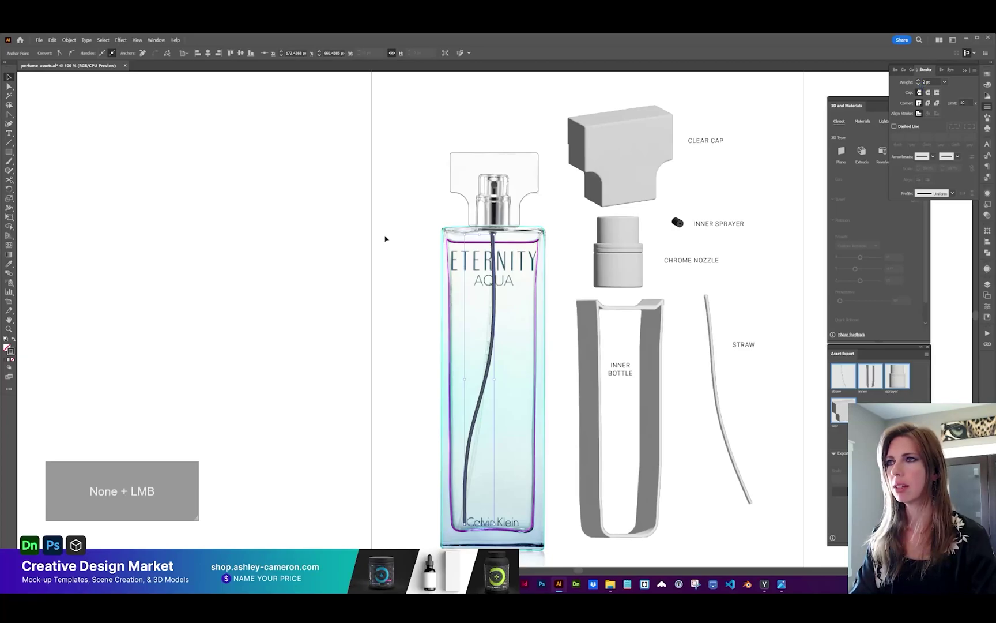
- Select the outer bottle outline and apply a 3D Extrude to it
click(147, 38)
click(149, 40)
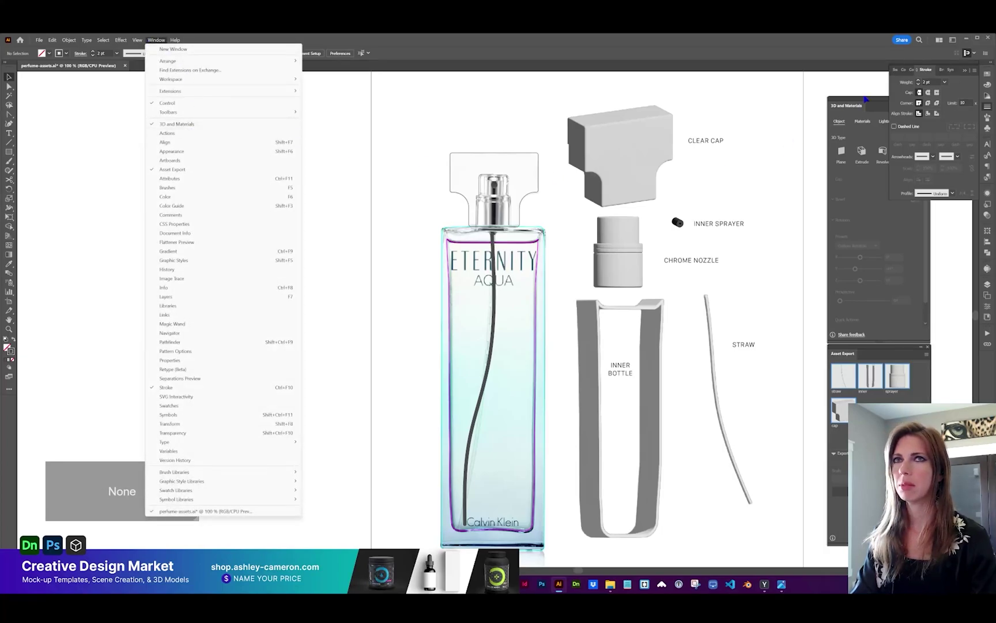
click(848, 196)
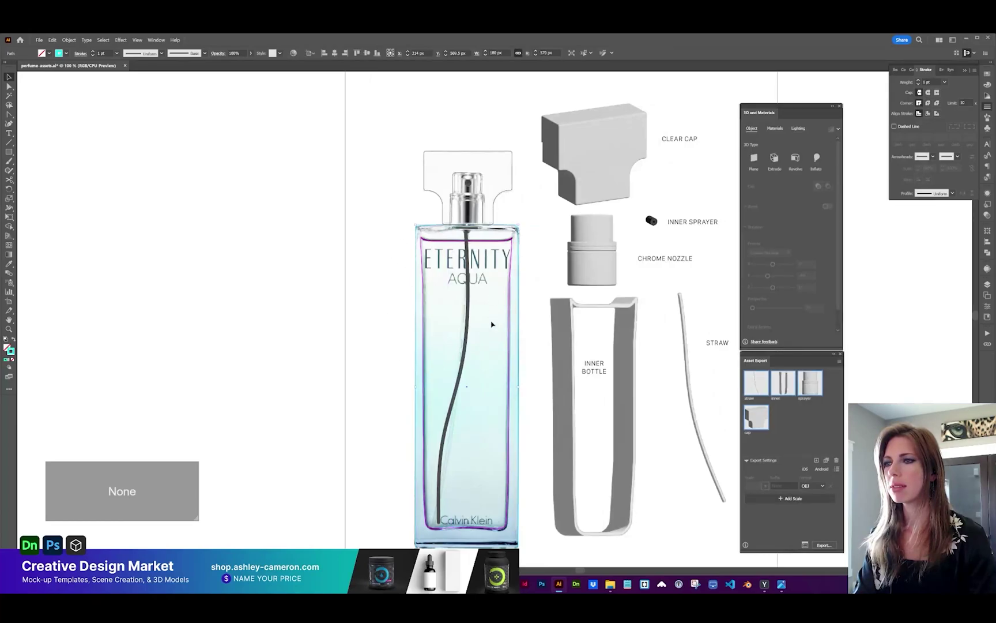
click(774, 157)
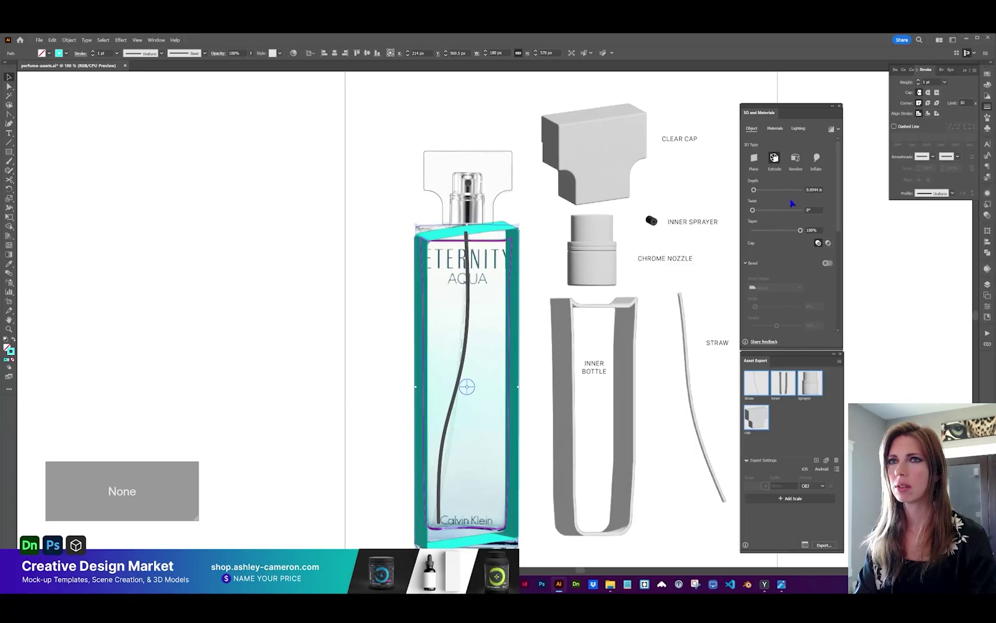
- Set the outer bottle's extrusion depth to 1.75 in and move the extruded shape clear of the photo
click(753, 191)
drag(753, 191, 754, 193)
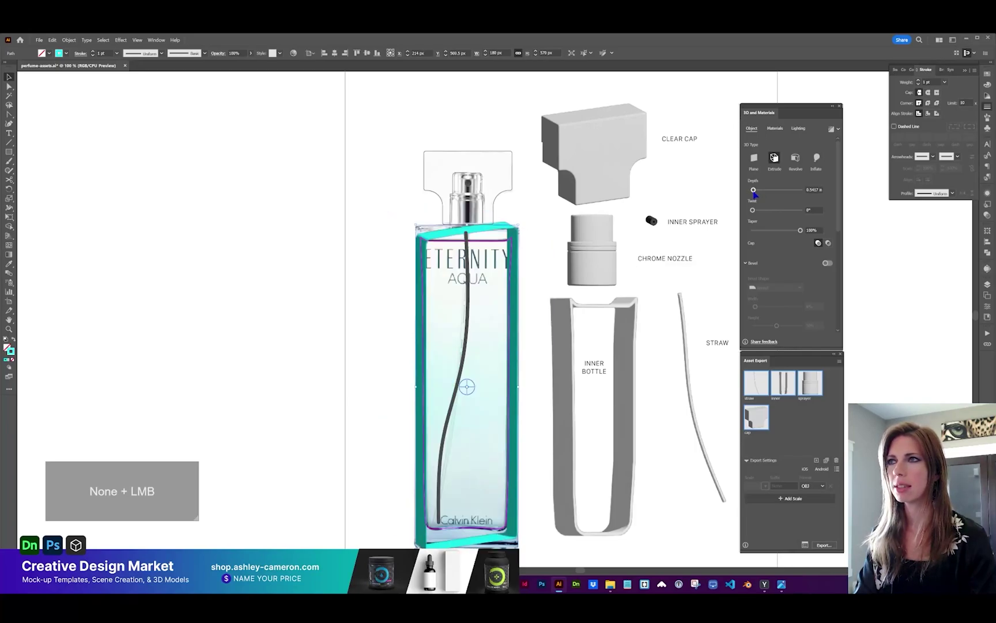
click(808, 191)
key(Up)
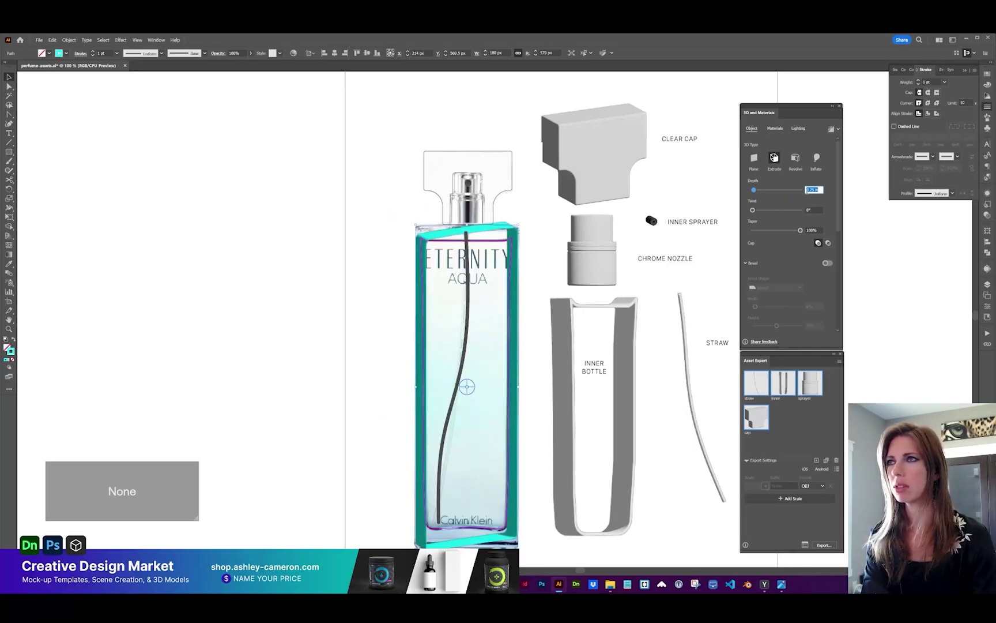
key(Up)
click(818, 200)
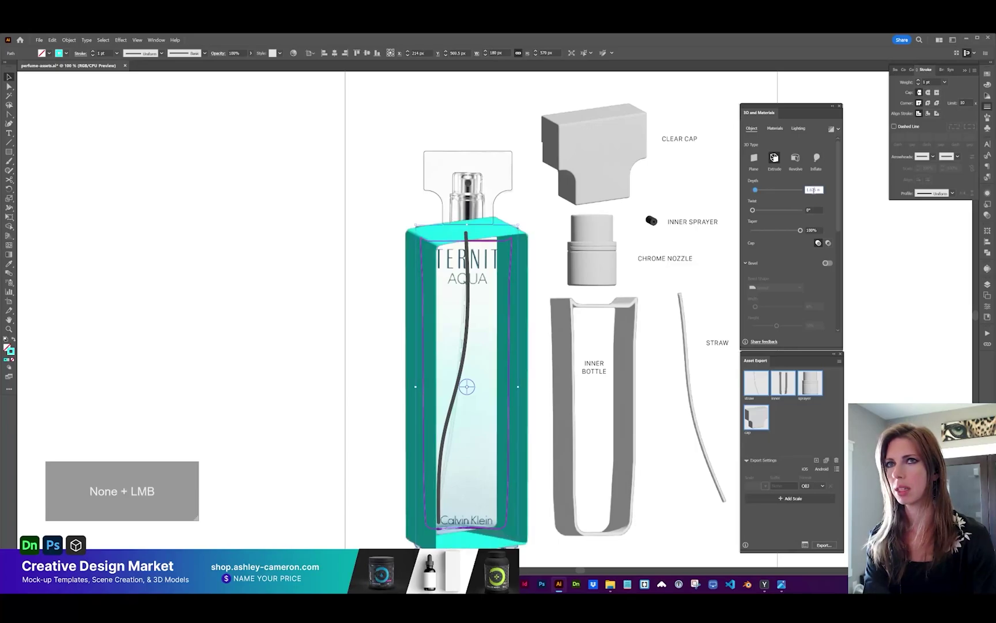
key(Return)
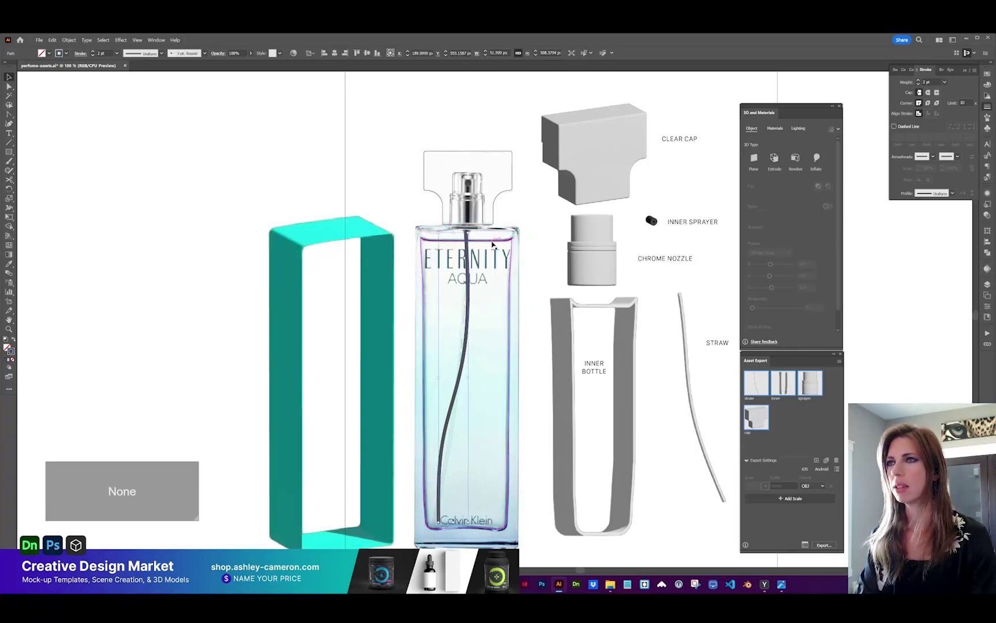
- Extrude the magenta inner bottle outline to a depth of 1.25 in and move it beside the outer bottle
click(493, 241)
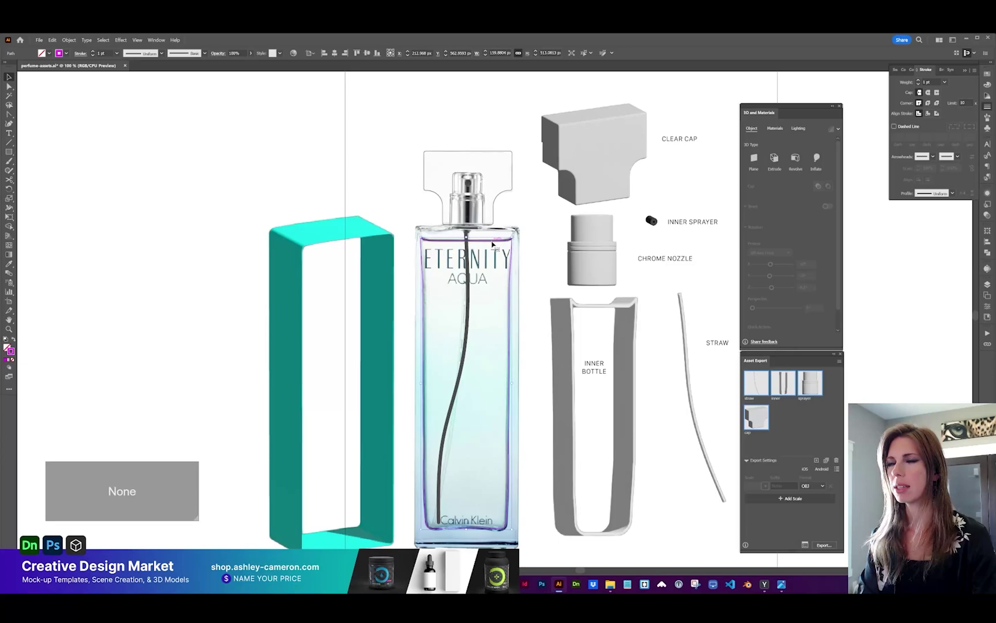
click(774, 158)
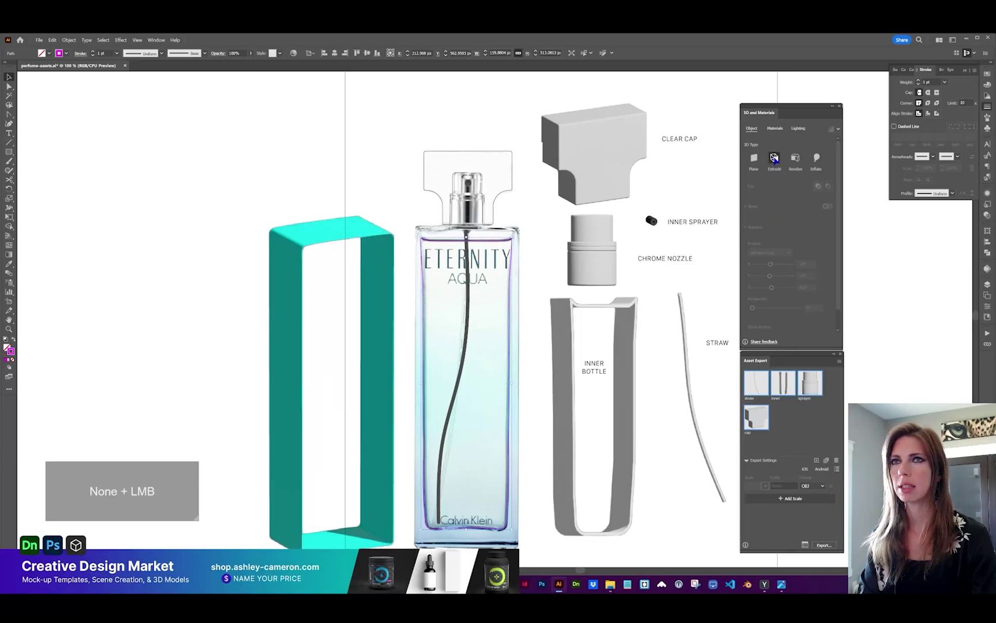
click(812, 190)
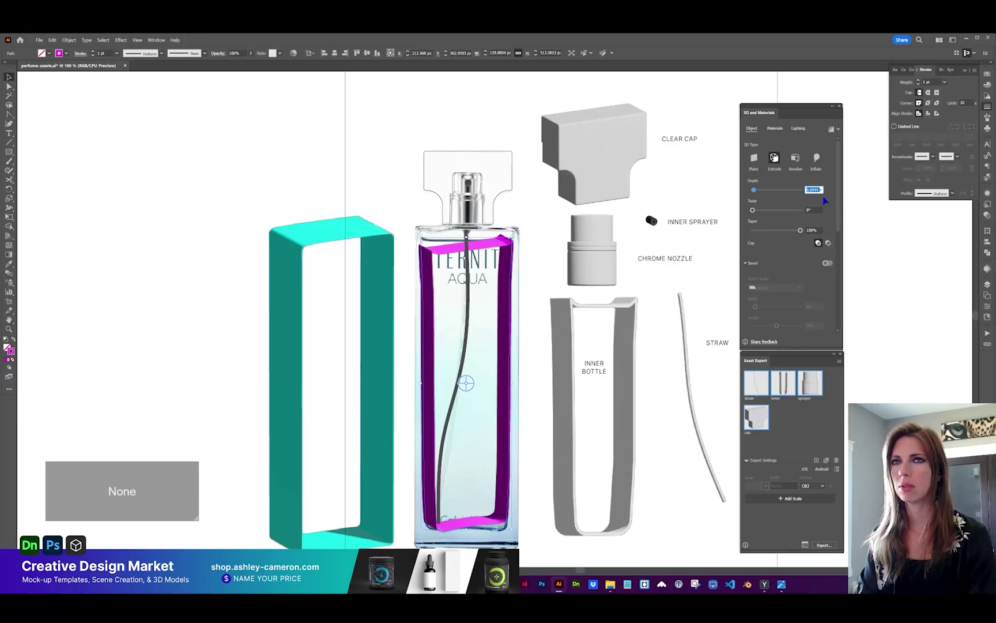
text(1.25)
key(Return)
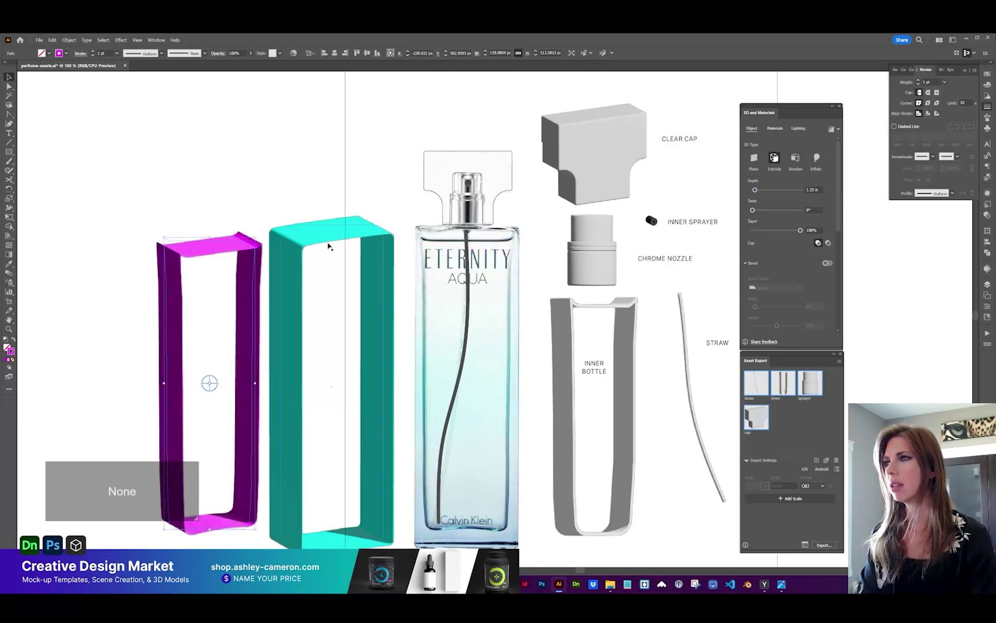
- Swap the outer bottle's stroke and fill to make its extrusion a solid cyan block
drag(329, 244, 330, 257)
click(360, 381)
key(ctrl+z)
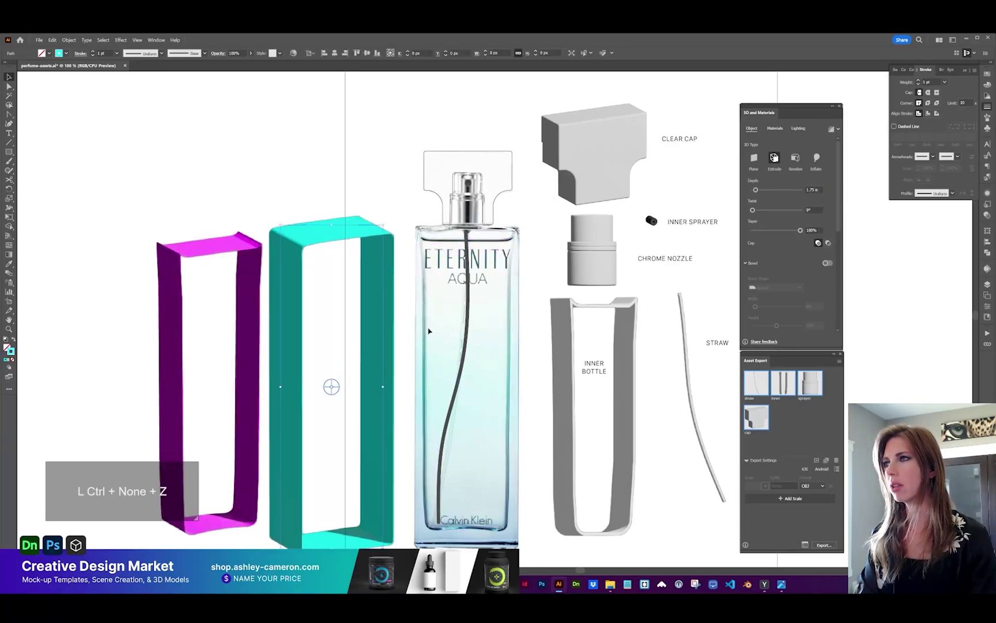
key(shift+x)
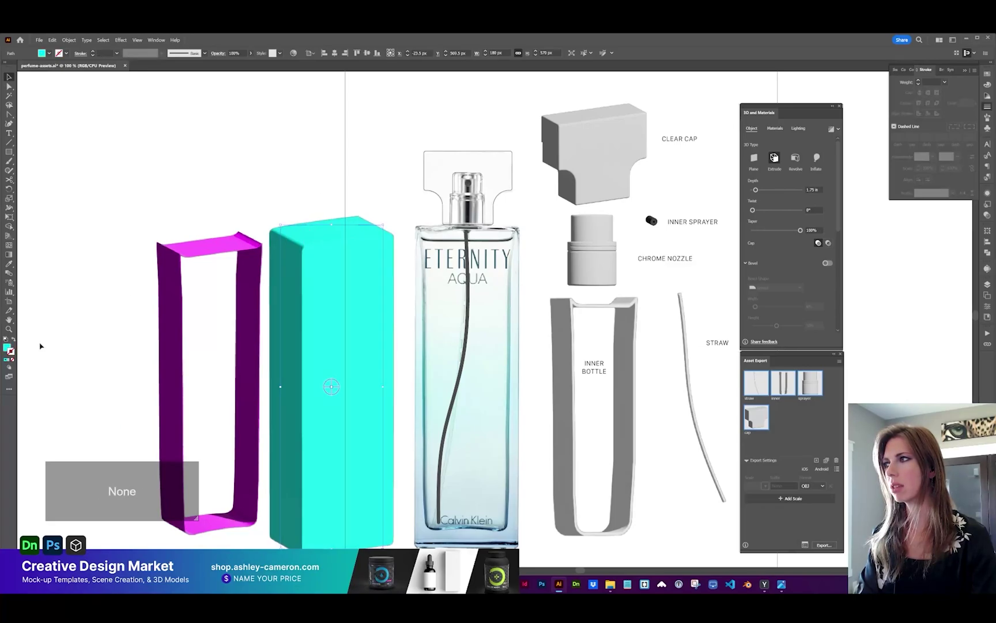
click(8, 348)
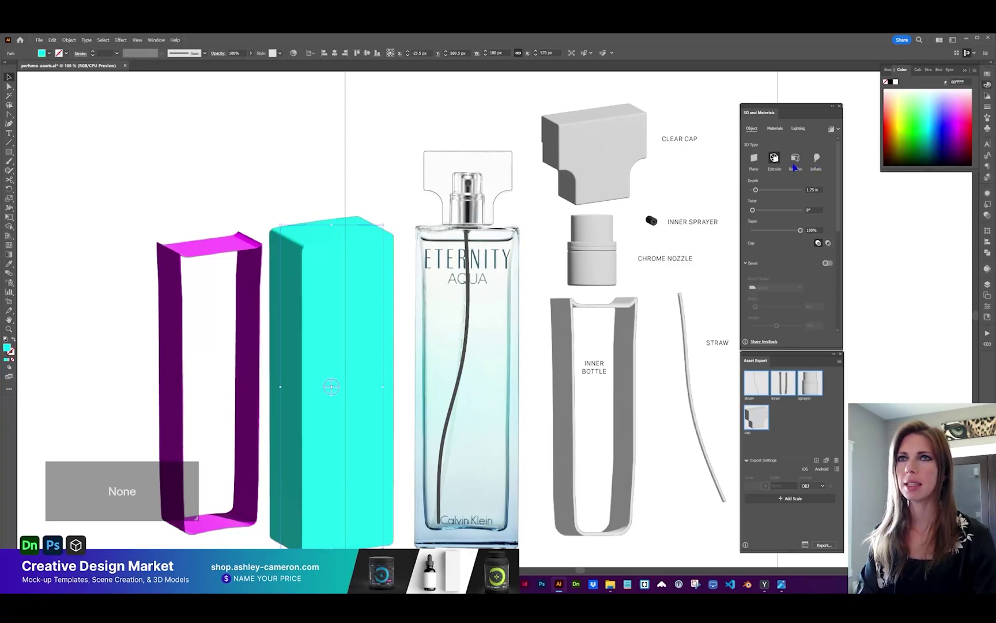
- Give the outer bottle a Round bevel with a width of 11%
scroll(813, 238, down, 2)
click(827, 204)
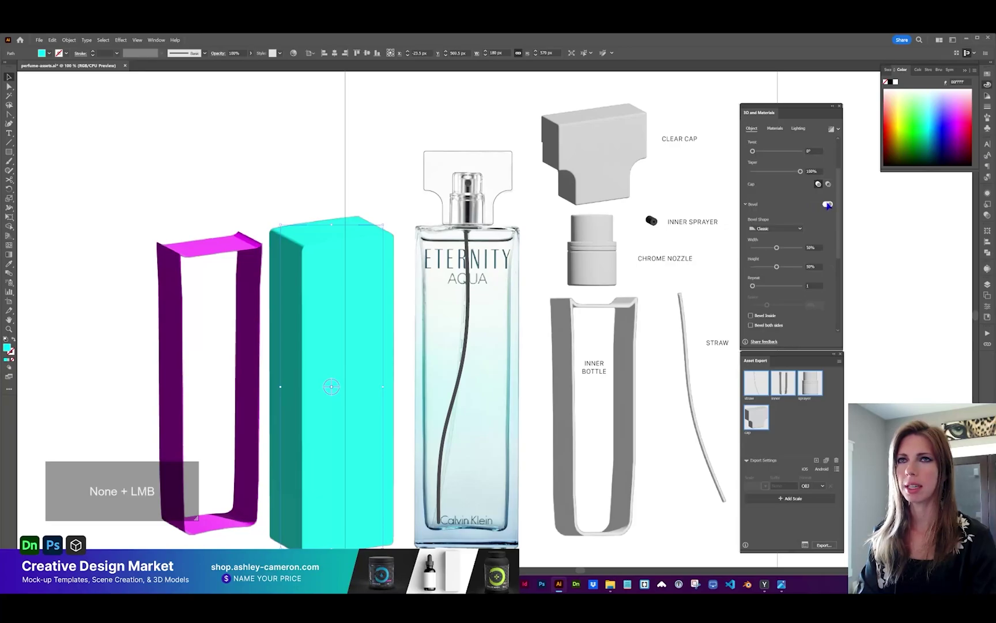
click(786, 229)
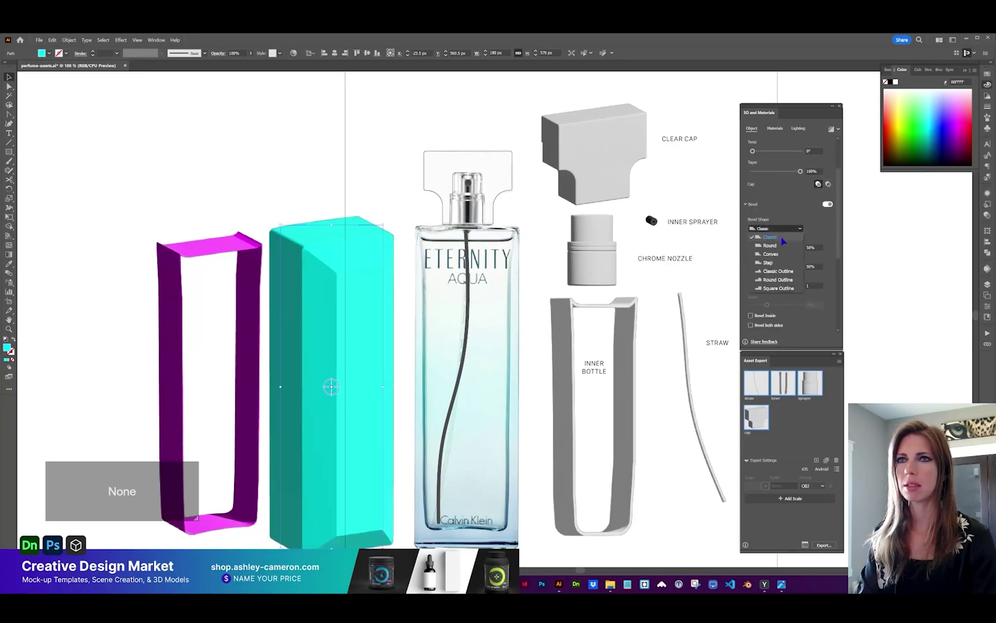
click(770, 245)
drag(776, 247, 760, 248)
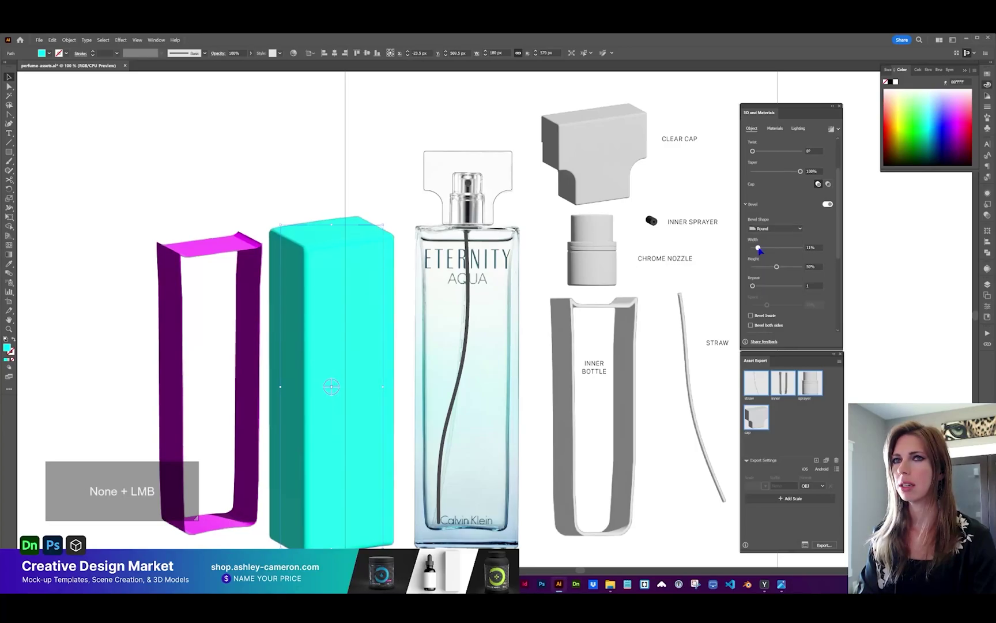
- Swap the inner bottle's stroke and fill to make its extrusion solid magenta
click(195, 260)
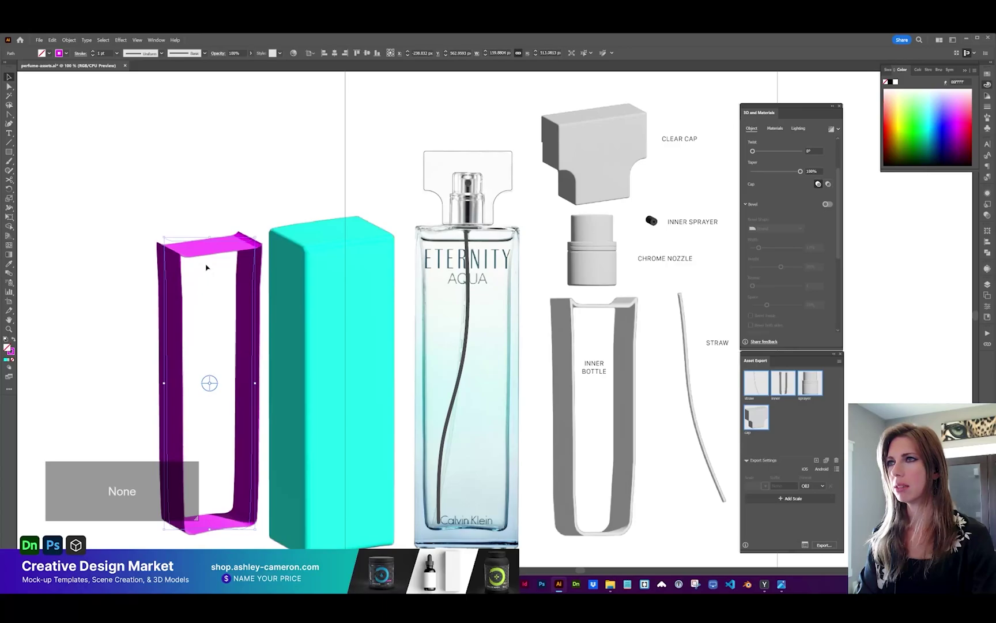
key(shift+x)
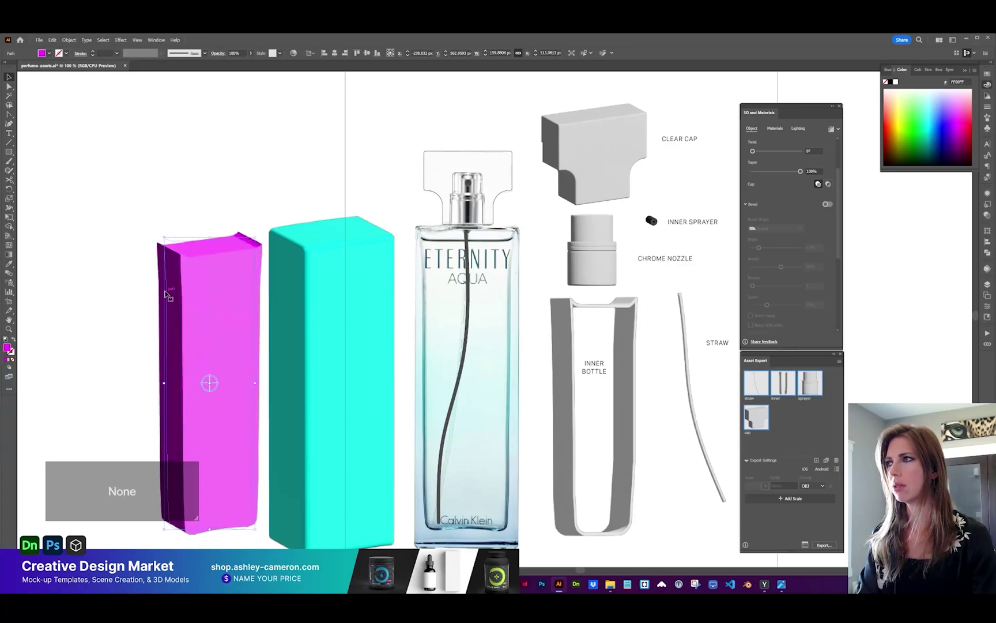
- Revolve the nozzle outline into a 3D shape with the offset direction from the Right Edge
click(435, 185)
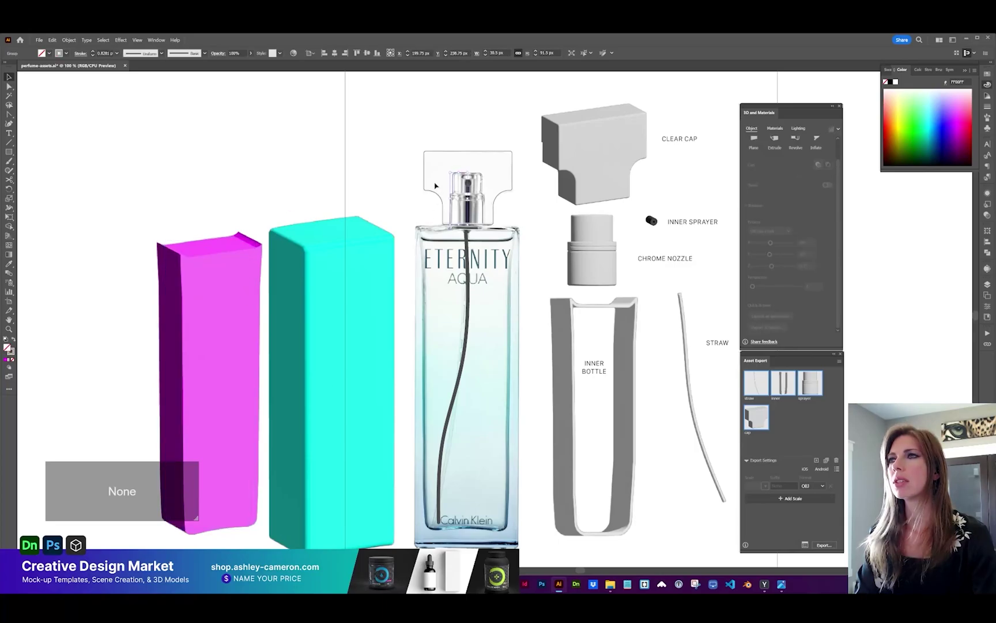
scroll(784, 173, up, 2)
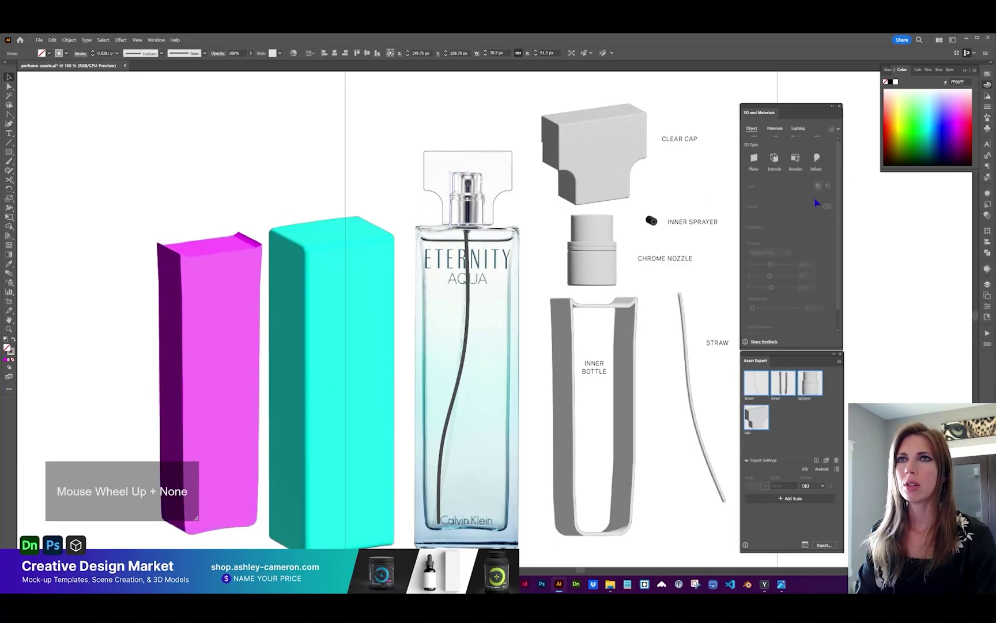
click(795, 157)
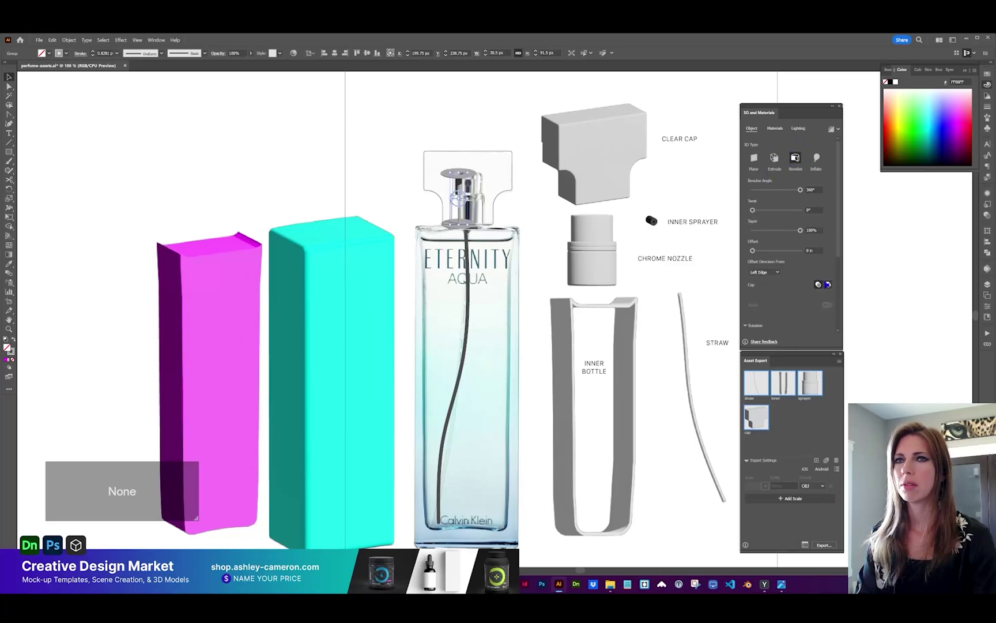
click(765, 272)
click(762, 290)
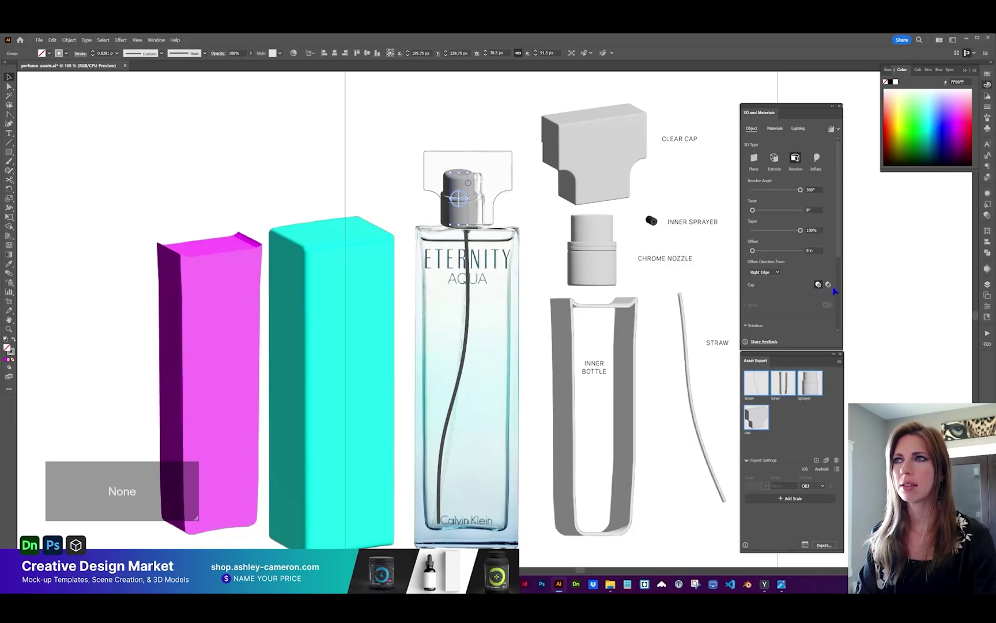
- Extrude the small sprayer circle on the nozzle into a 3D cylinder and shift it beside the nozzle photo
click(468, 183)
key(z)
click(485, 200)
key(v)
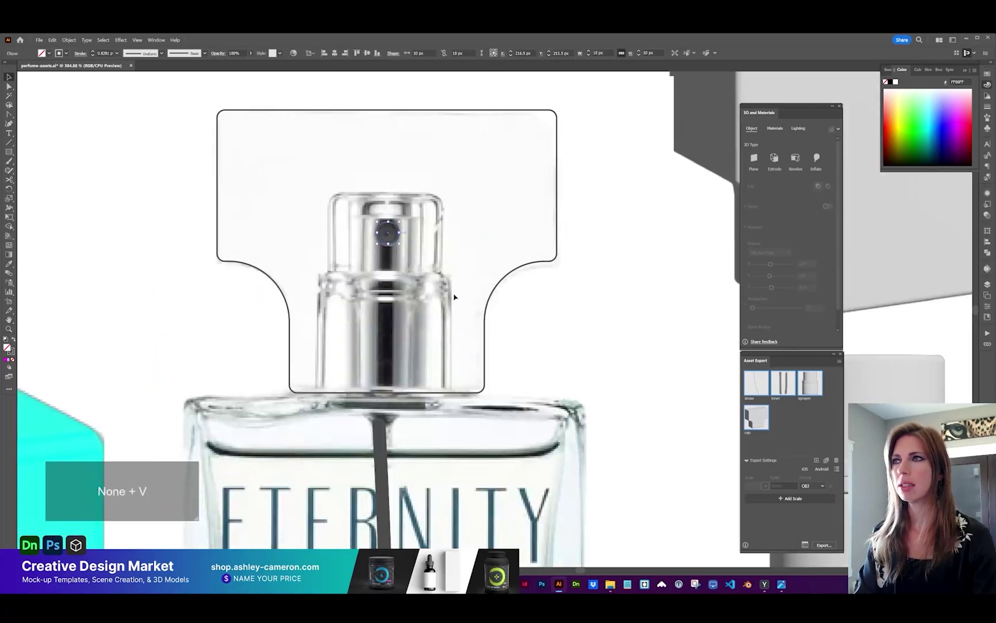
drag(454, 296, 569, 317)
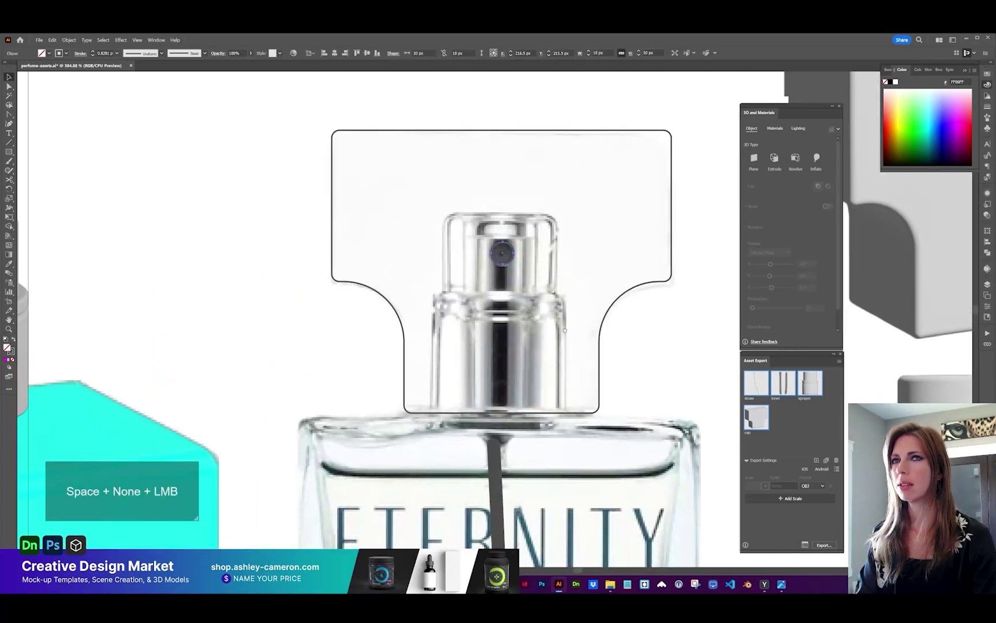
click(774, 157)
key(x)
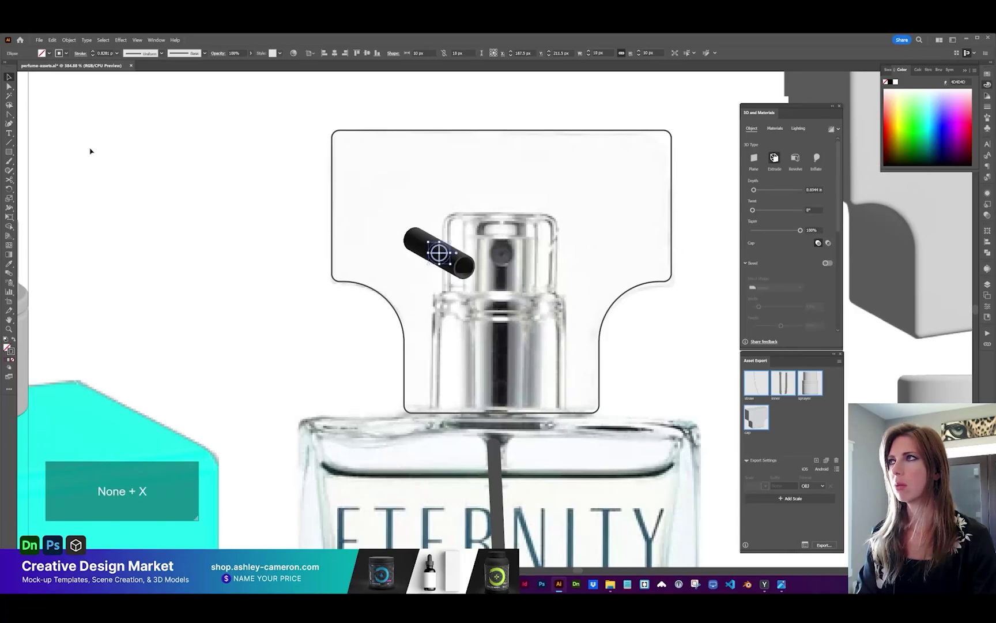
- Thicken the sprayer's stroke to 5 pt and reduce its extrusion depth
click(94, 52)
click(94, 51)
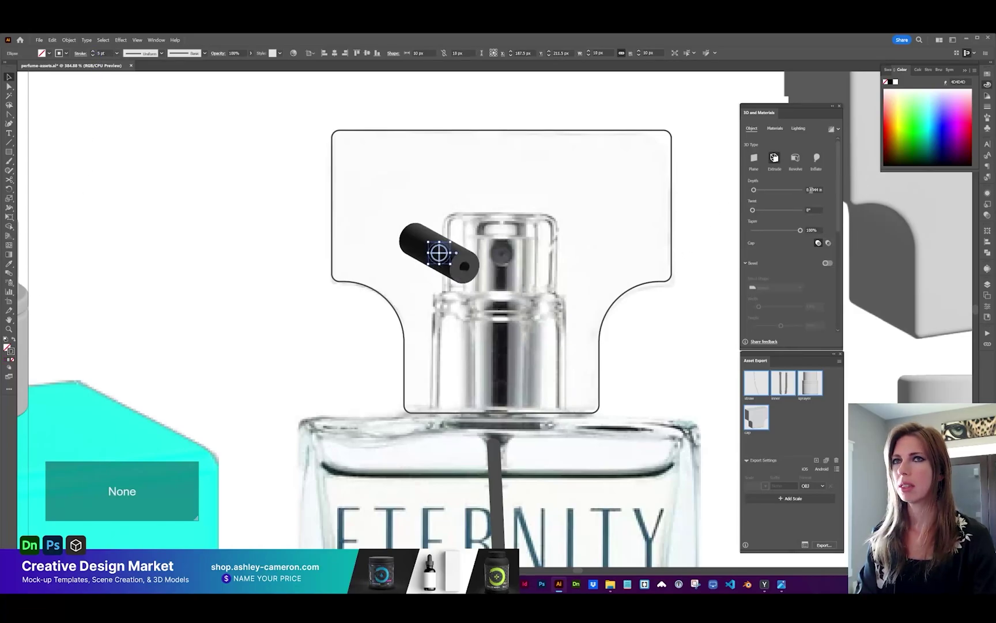
click(814, 190)
key(Down)
scroll(831, 207, down, 2)
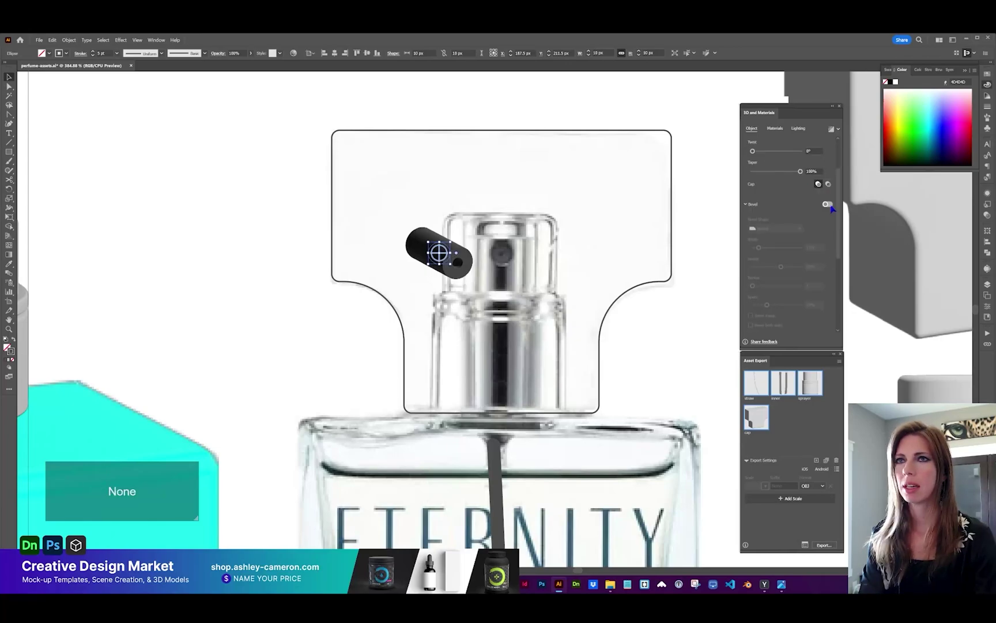
- Swap the sprayer's stroke to a fill and apply a wider Step bevel with Bevel Inside enabled
click(828, 204)
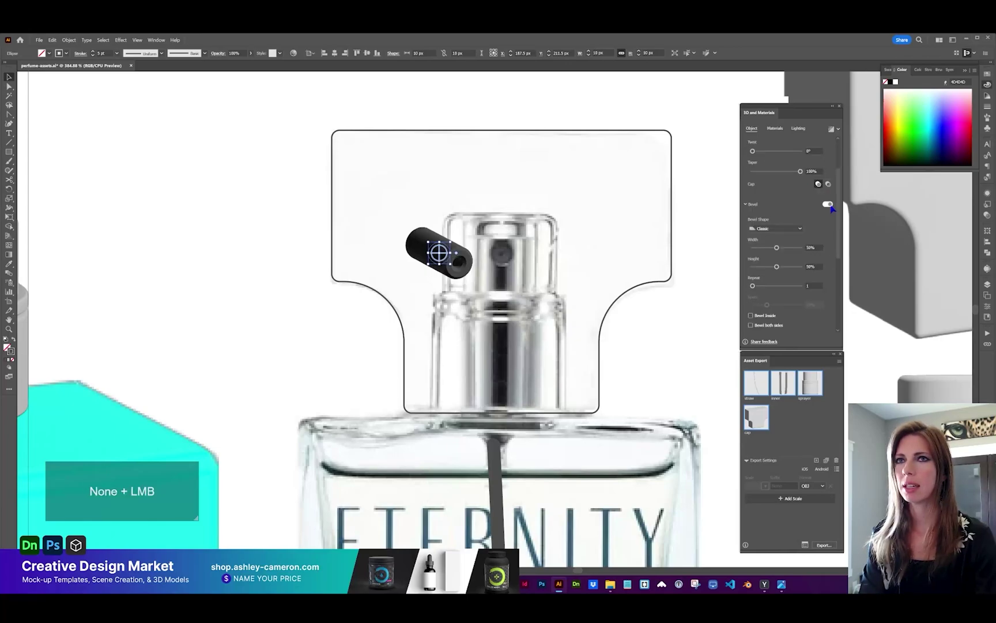
key(shift+x)
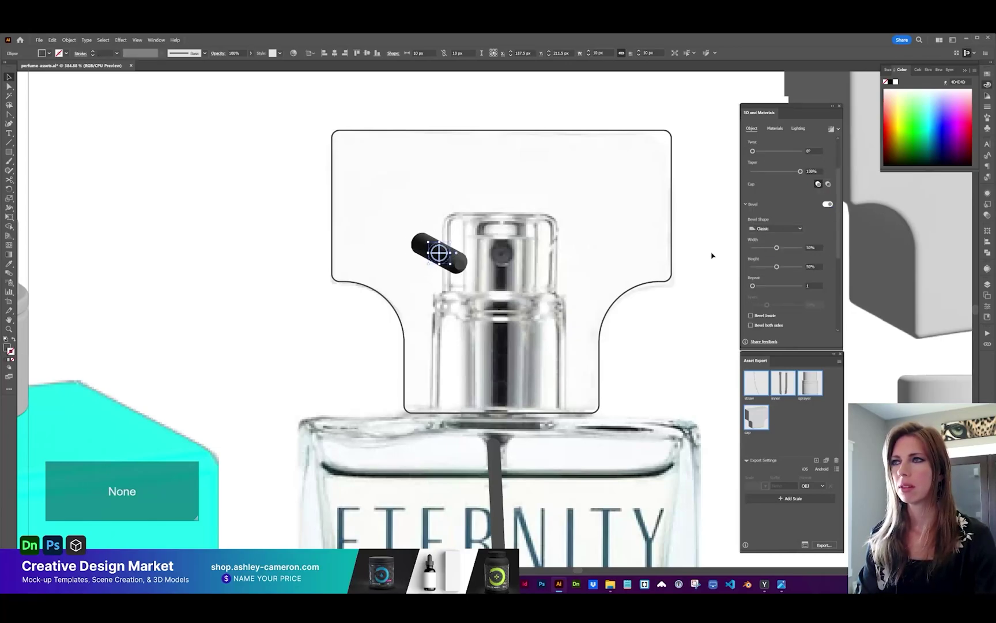
click(782, 249)
click(772, 229)
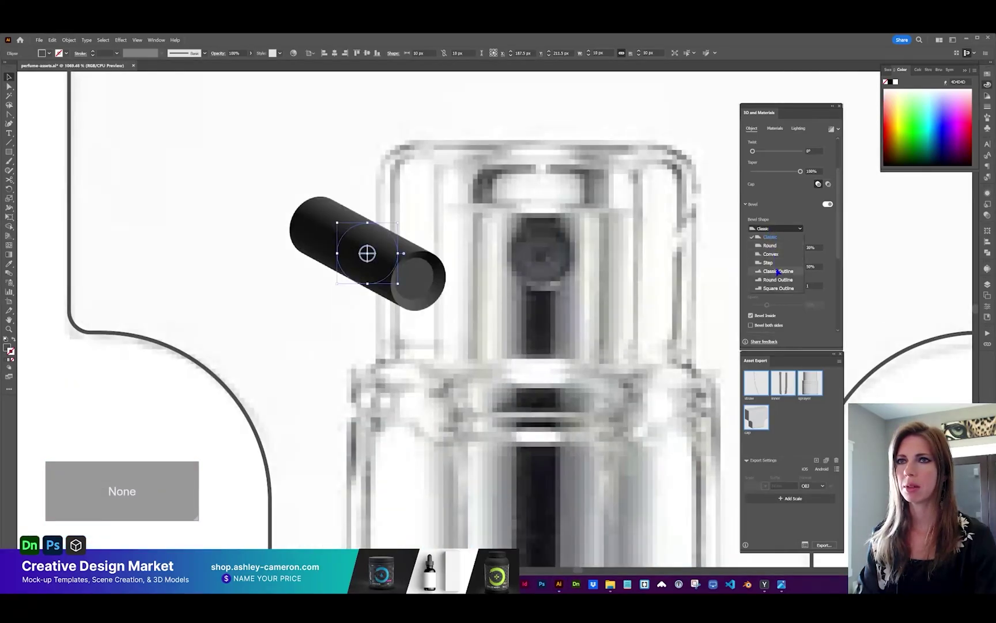
click(772, 262)
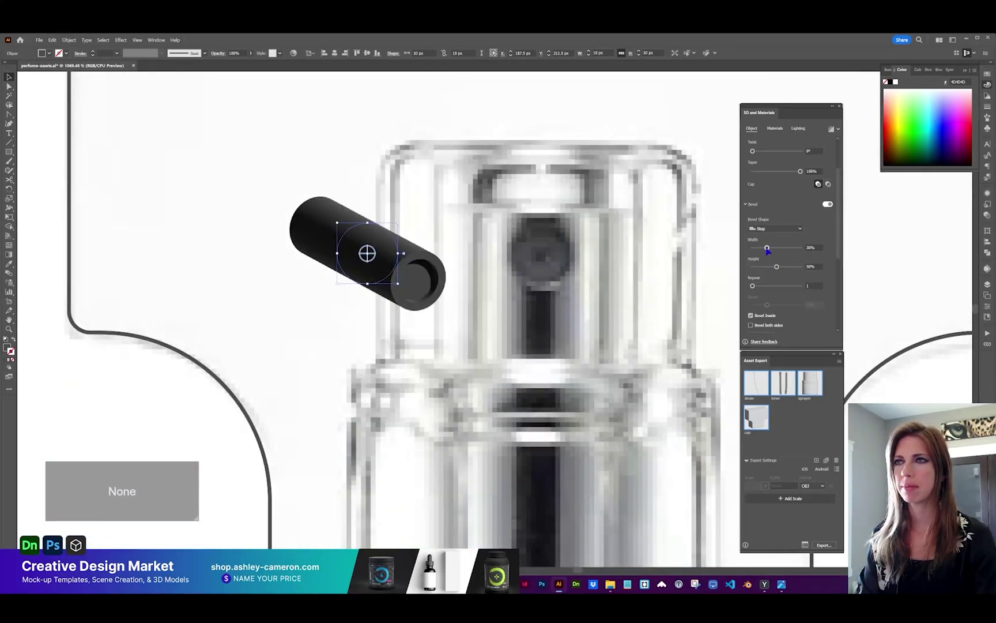
drag(767, 248, 791, 249)
click(791, 248)
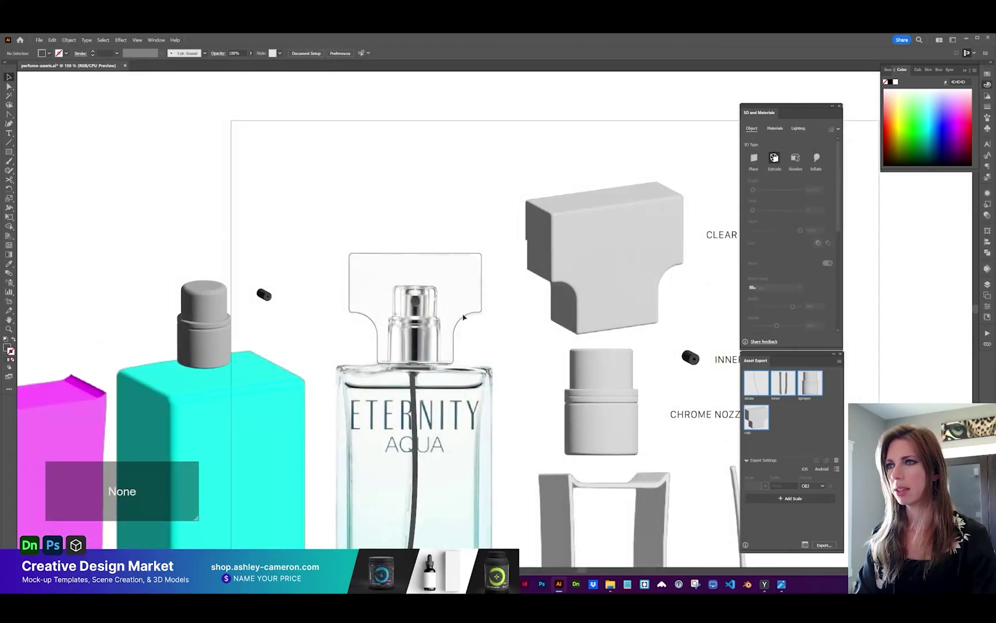
- Extrude the cap outline as a solid shape and check the extrusion settings of the finished clear cap
click(465, 316)
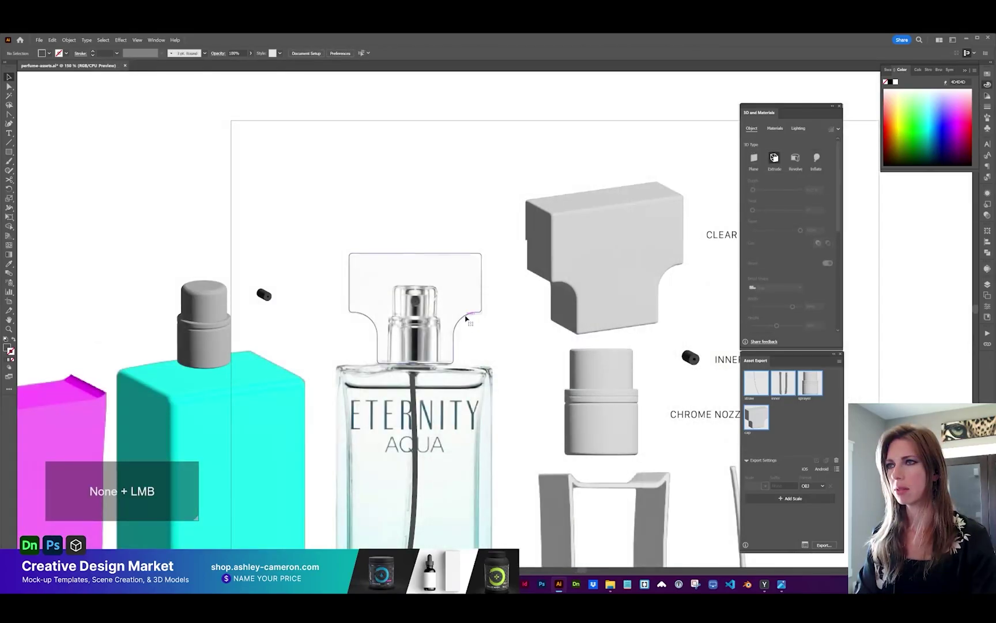
click(774, 160)
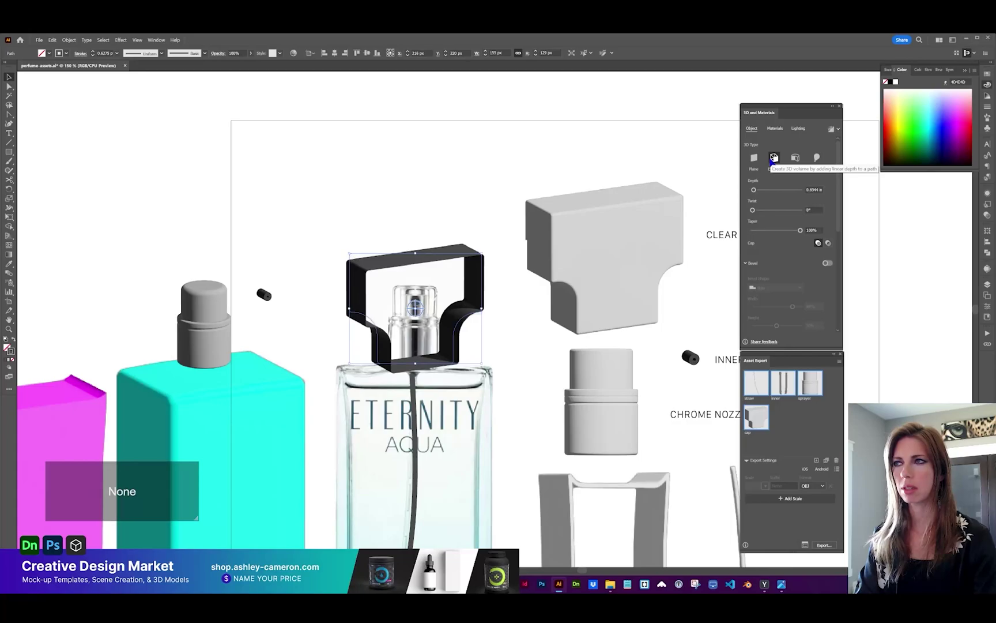
click(583, 213)
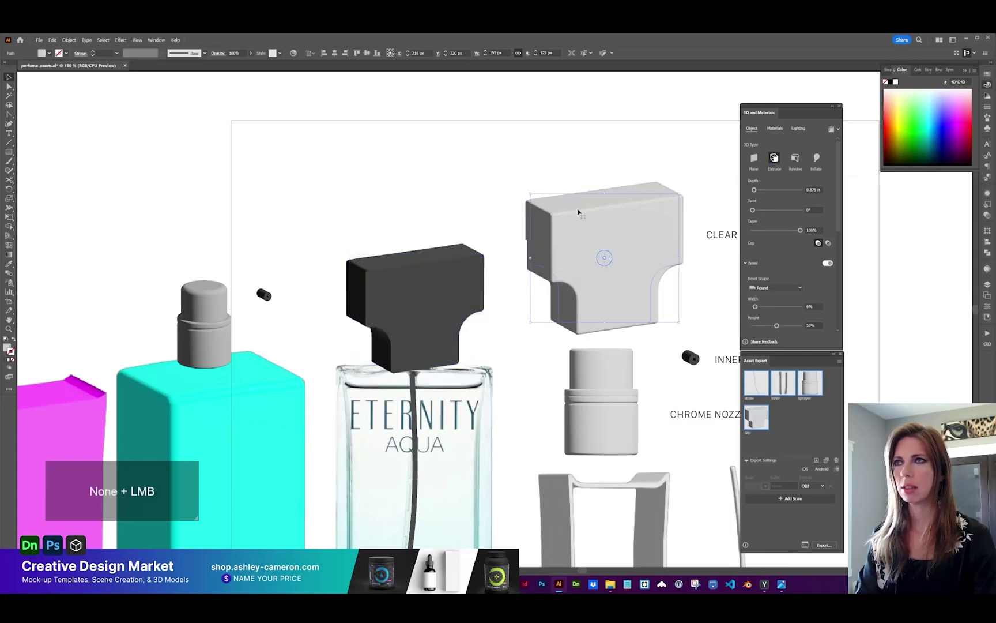
- Set the dark cap's extrusion depth to 0.875 in and enable a Round bevel with a width of 10%
click(451, 255)
click(810, 189)
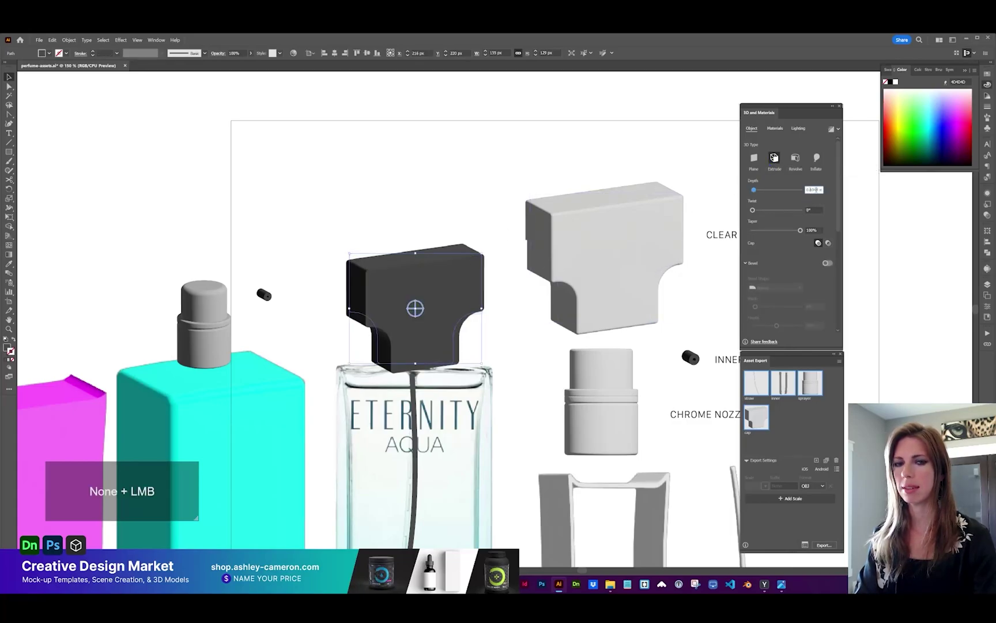
key(ctrl+a)
text(0.875)
key(Return)
click(827, 263)
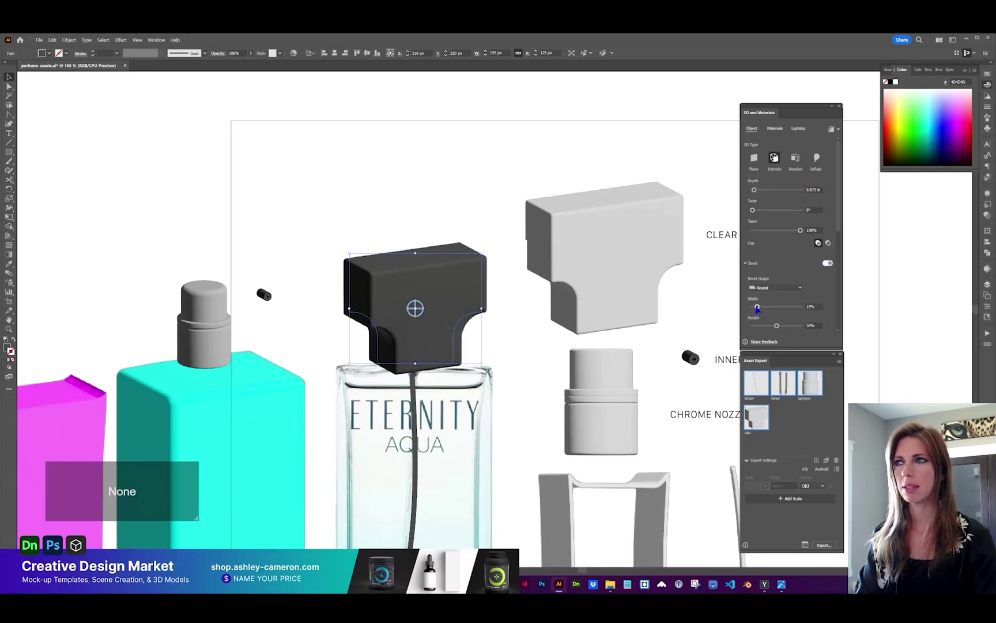
- Move the dark cap aside and apply Inflate to the straw path with inflation on both sides
drag(519, 289, 106, 233)
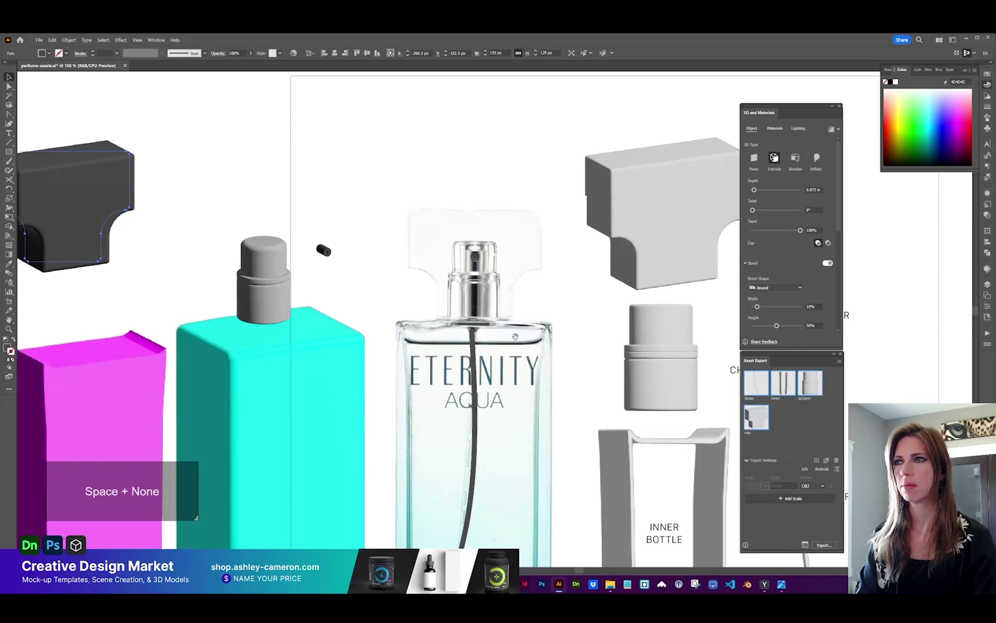
drag(516, 341, 519, 193)
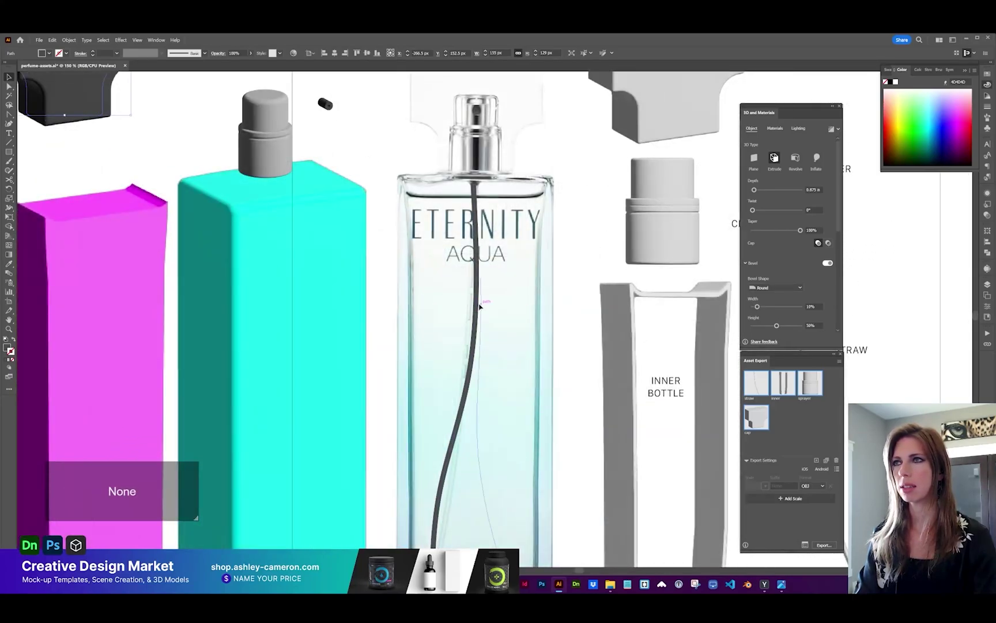
click(477, 308)
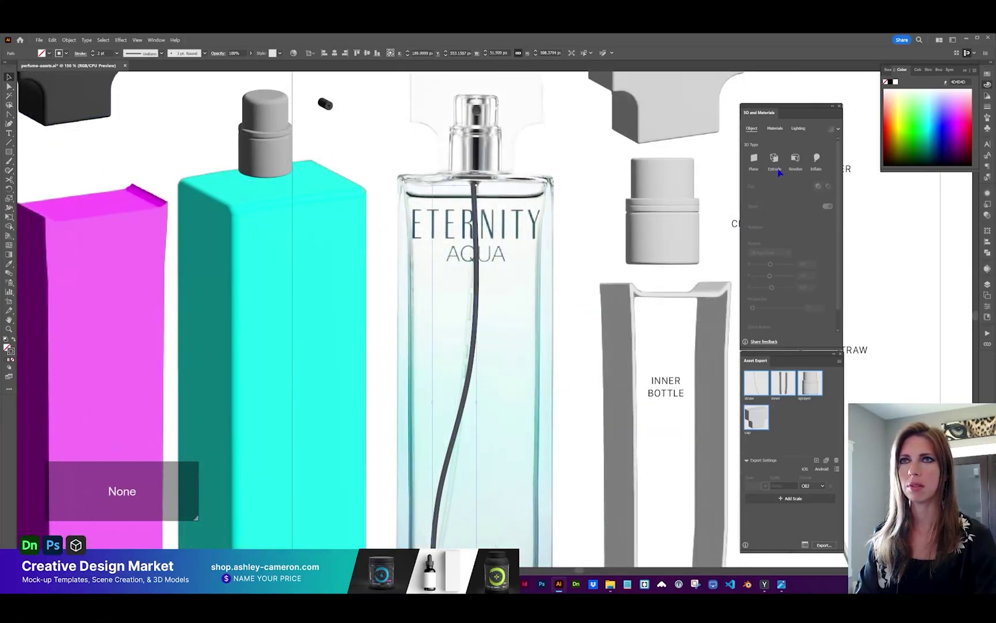
click(816, 158)
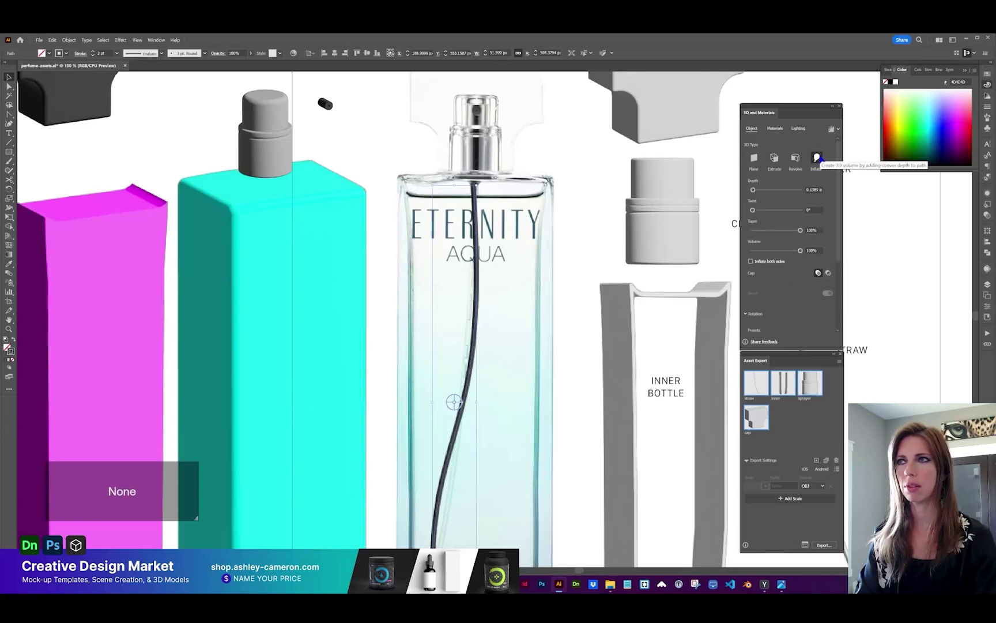
click(751, 261)
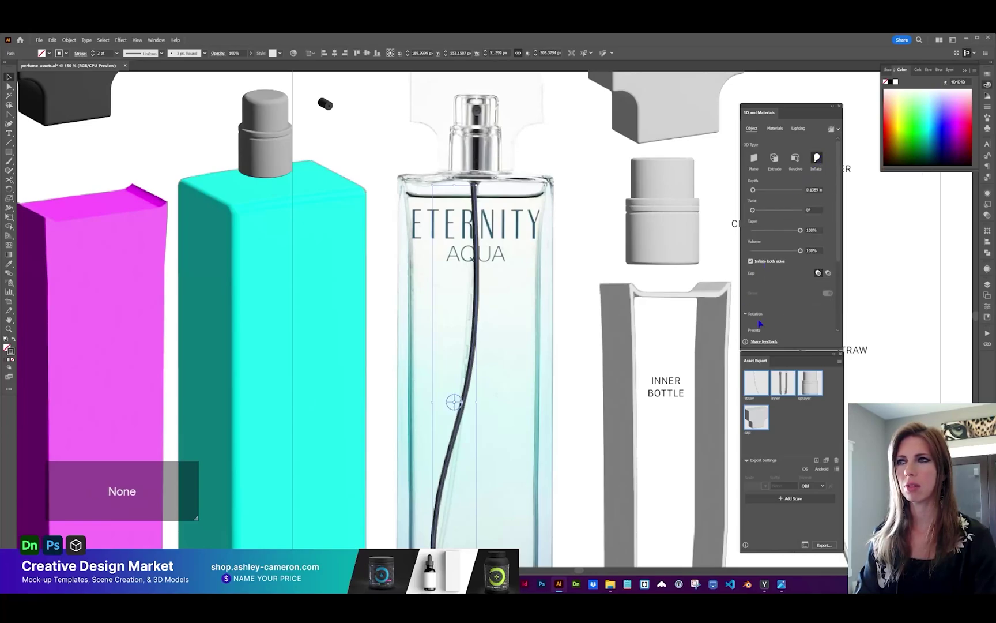
- Recolor the straw's stroke light grey and rotate it to about 79° around the Y axis
click(888, 69)
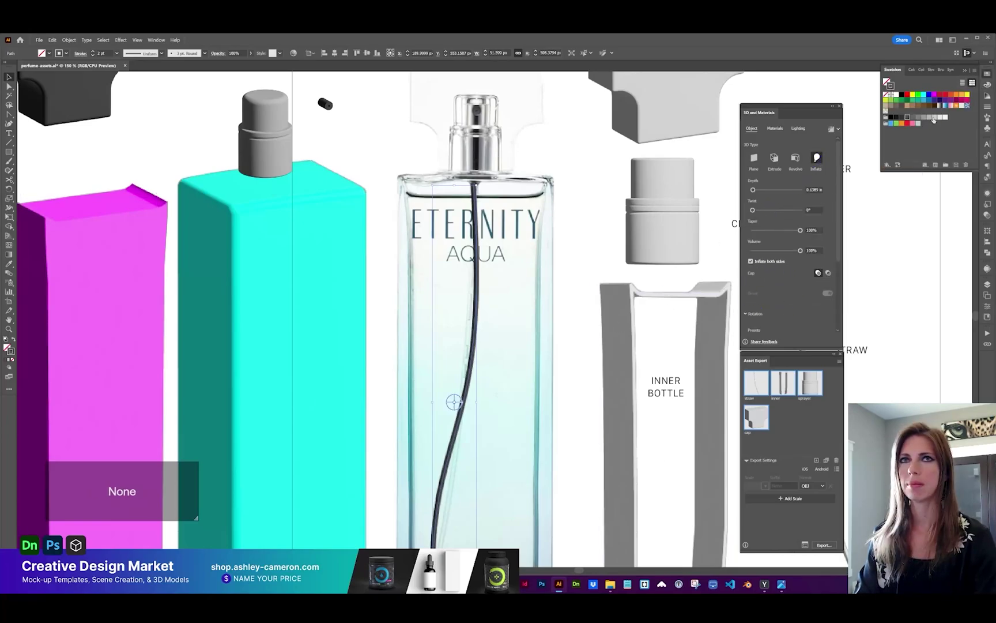
click(933, 118)
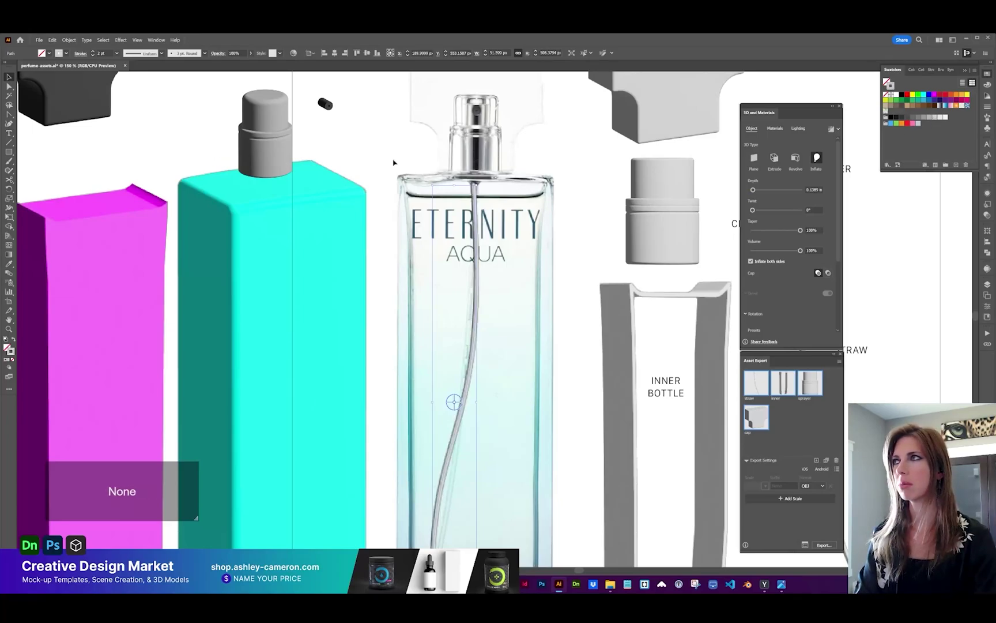
scroll(805, 270, down, 3)
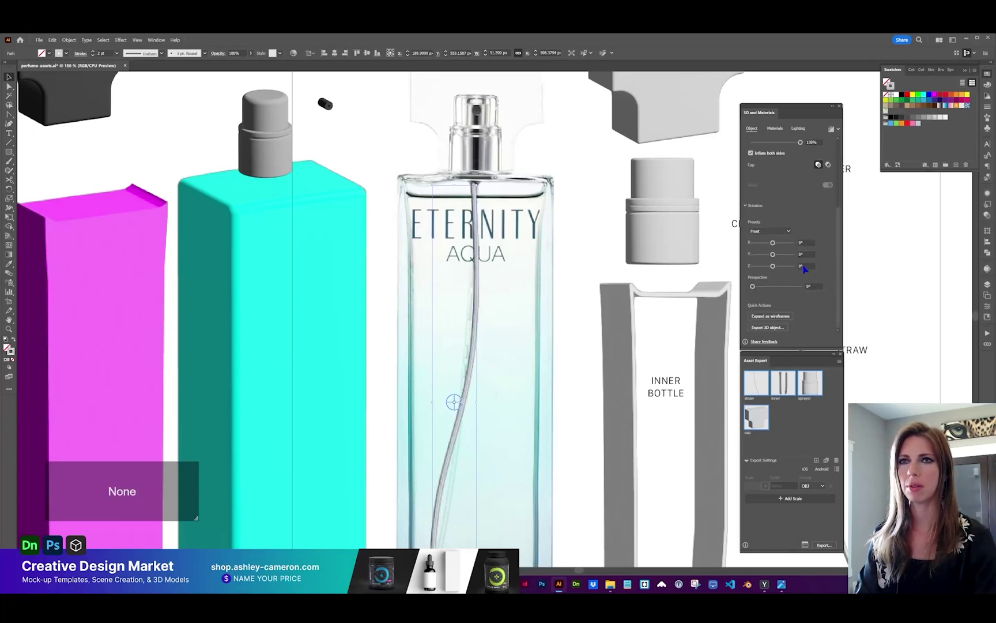
click(782, 255)
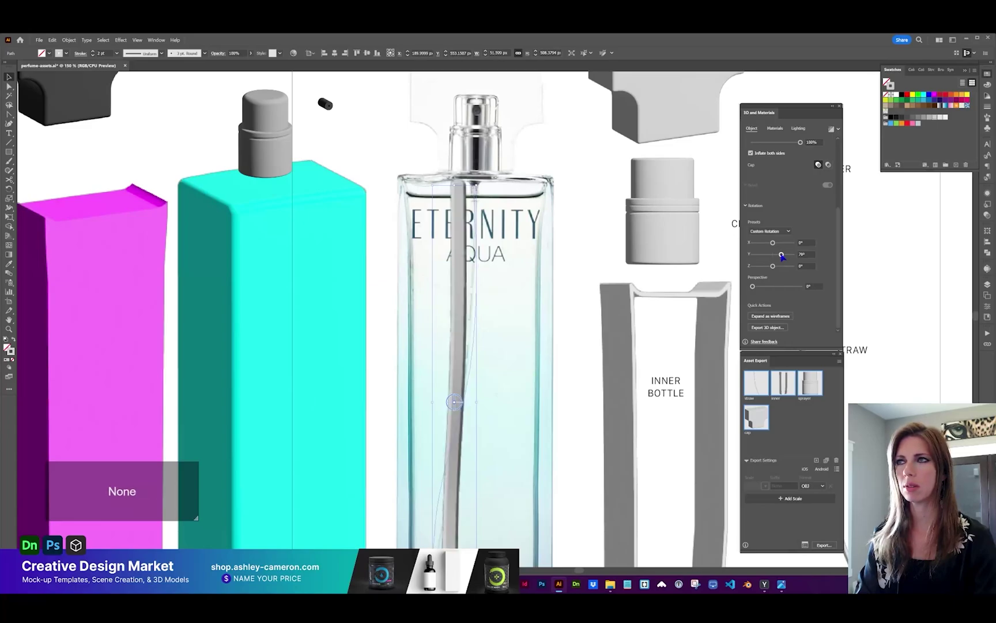
- Set the inflated straw's depth to 0 in
scroll(799, 163, up, 3)
click(810, 189)
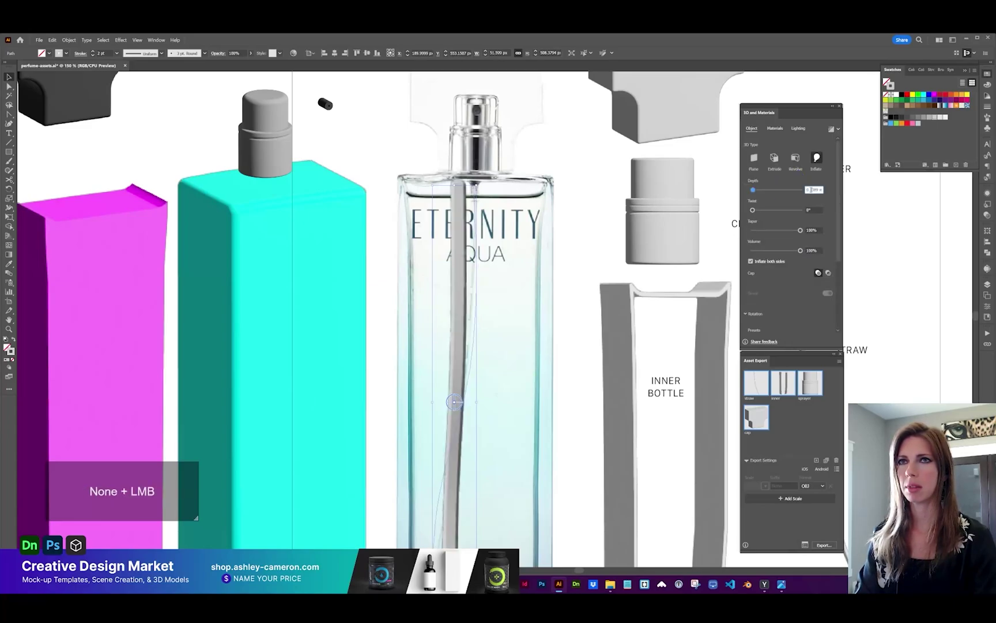
key(ctrl+a)
text(0)
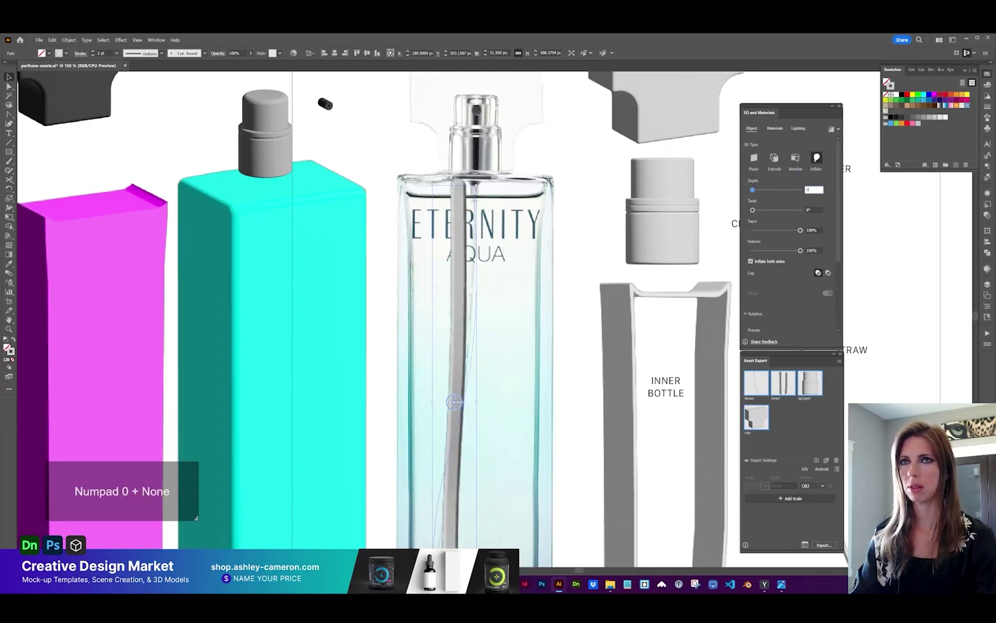
- Apply the Basic brush to the straw's stroke and thicken it to 7 pt
click(204, 54)
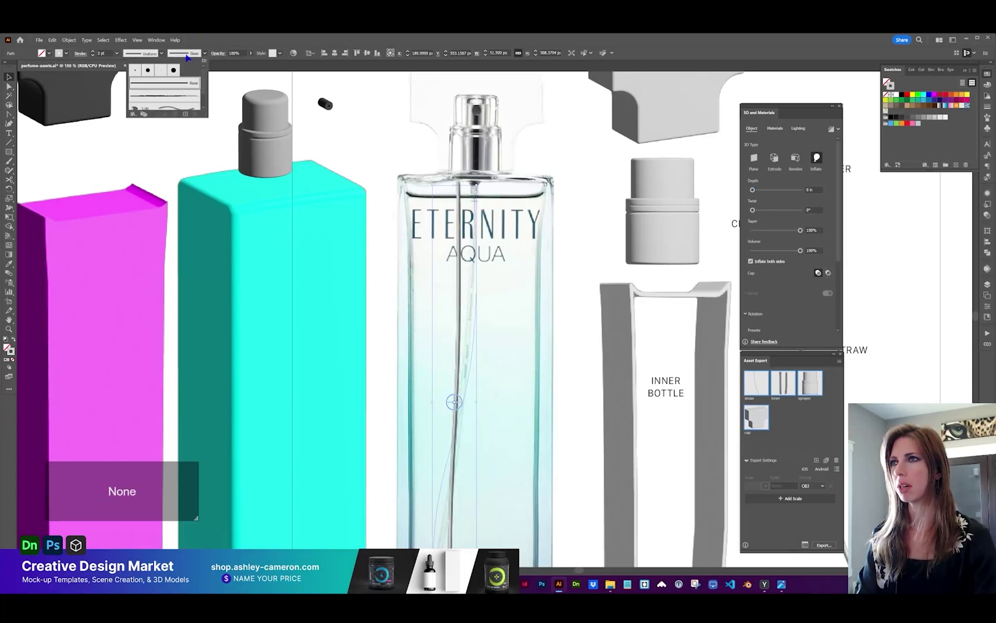
click(95, 54)
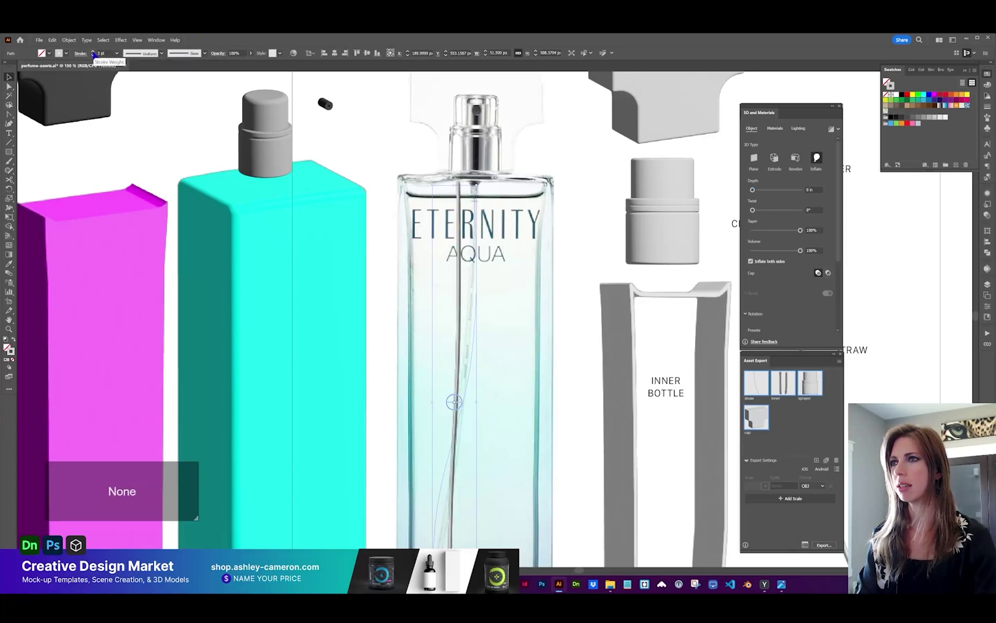
click(93, 53)
drag(449, 398, 462, 337)
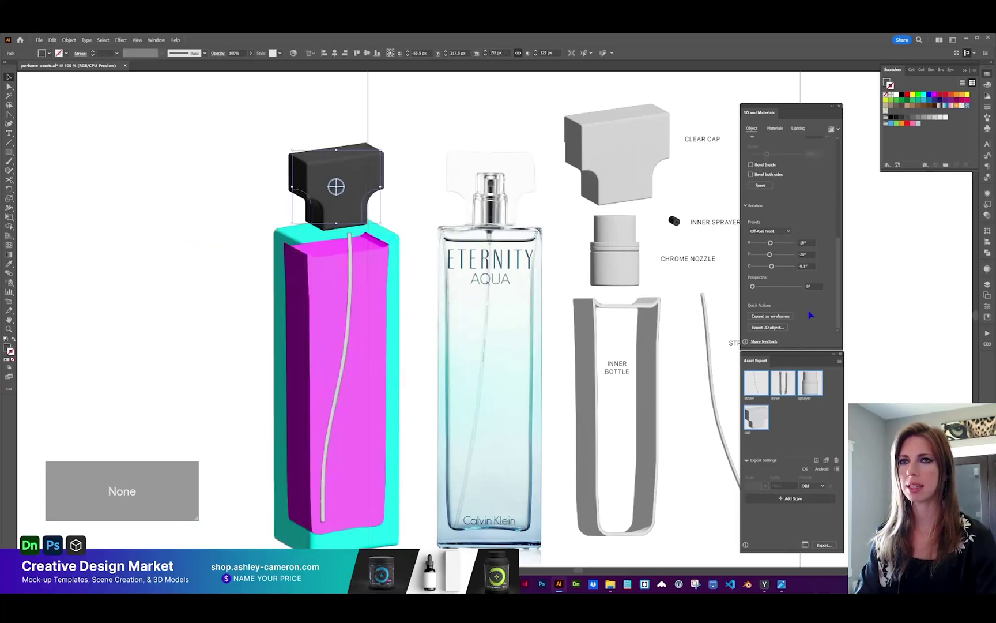
- Collect the six 3D parts as export assets and name them cap, sprayer, black, inner, bottle and straw
click(782, 327)
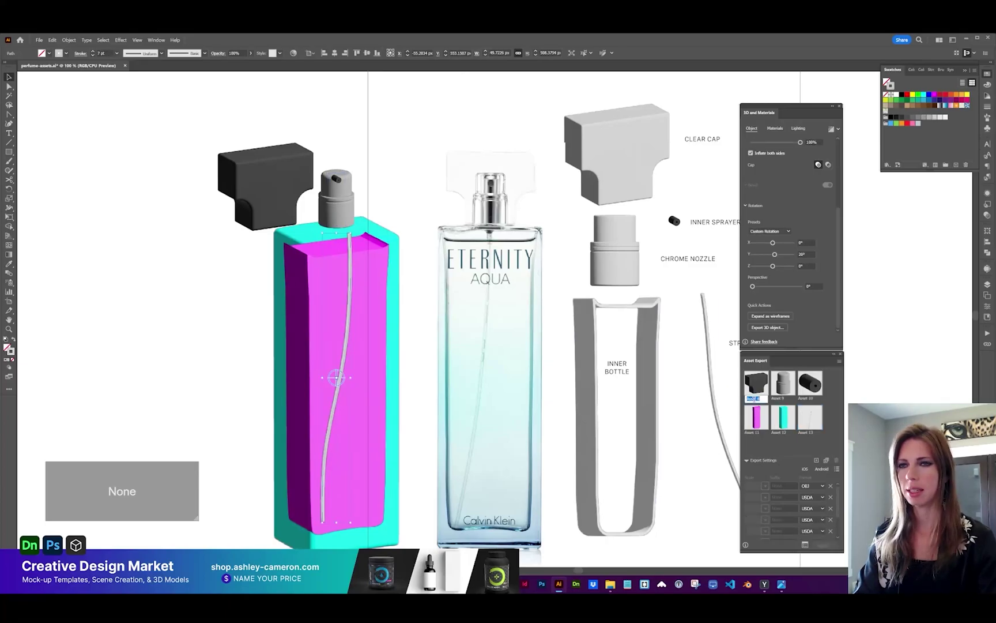
text(cap)
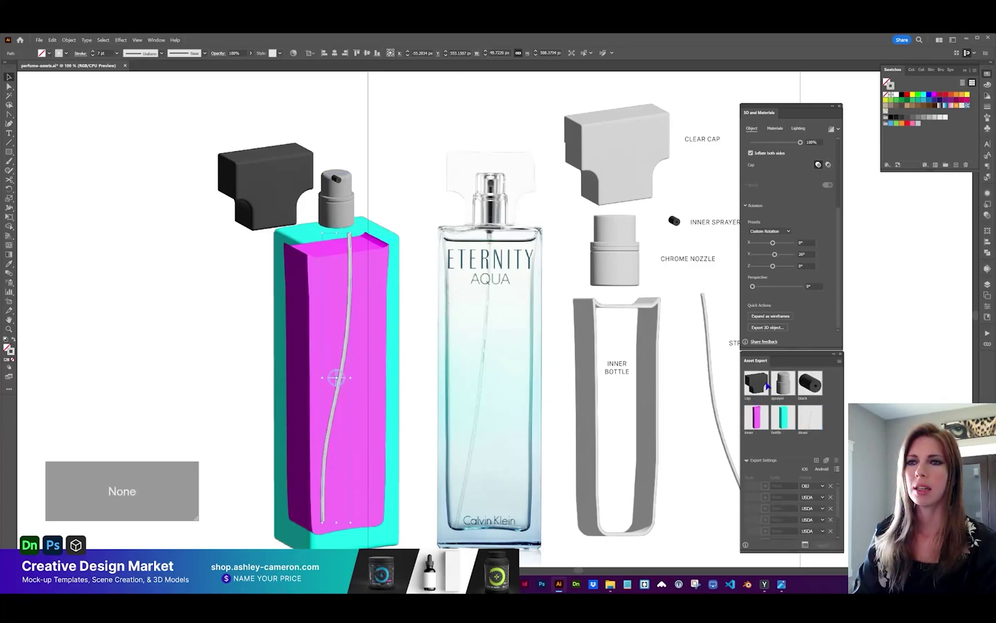
- Remove the extra USDA formats and export all six assets as OBJ to the Eternity Perfume folder
click(766, 382)
shift+click(811, 416)
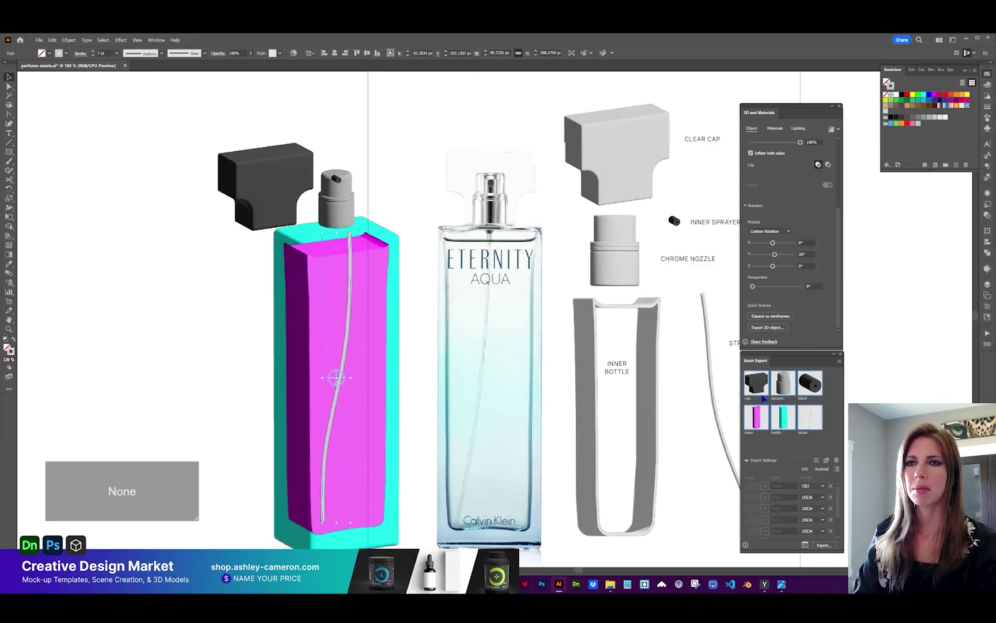
click(831, 497)
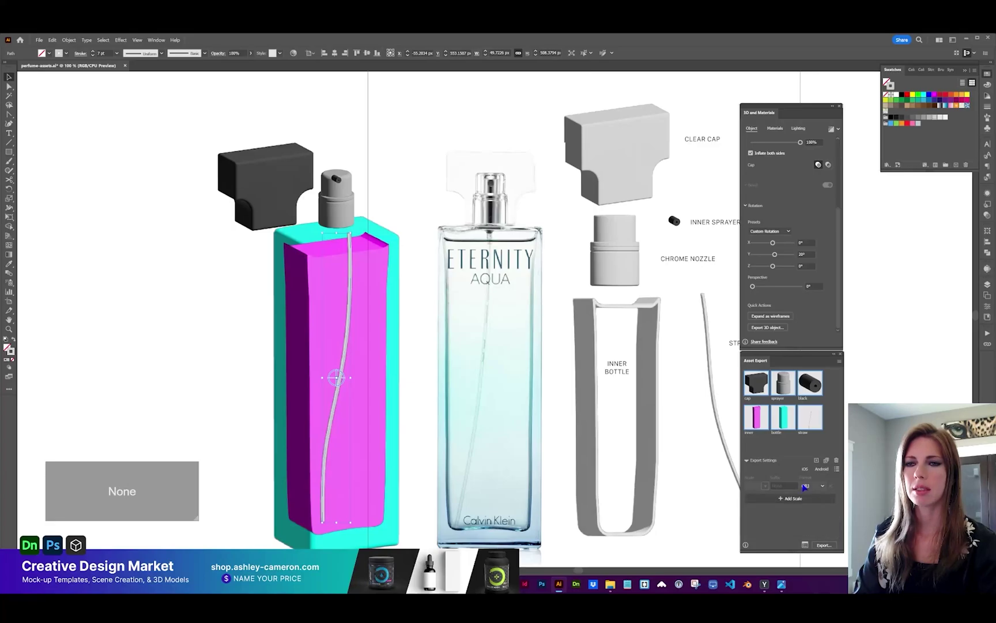
click(824, 546)
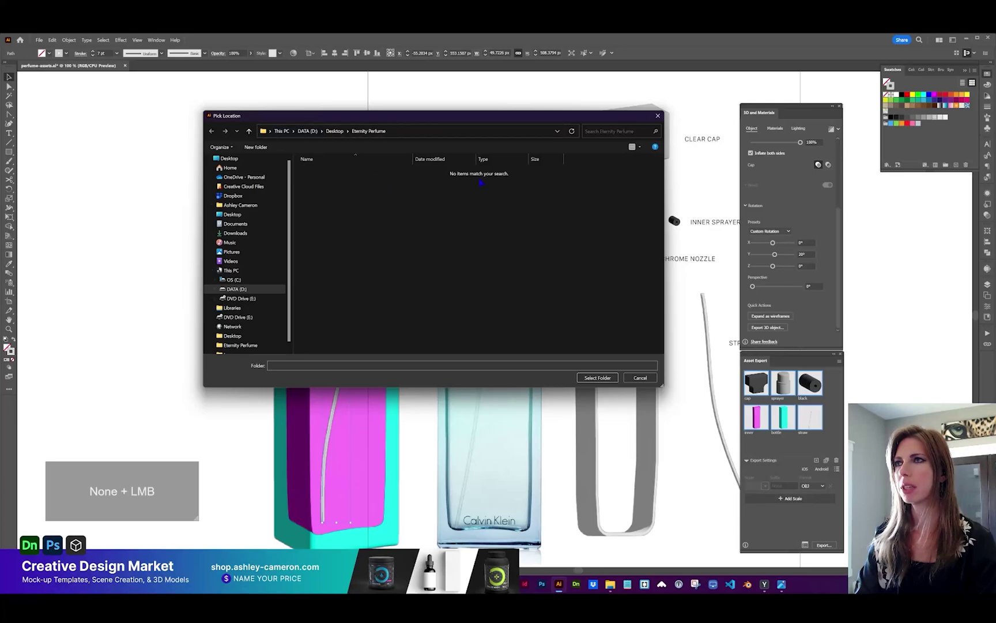
click(597, 378)
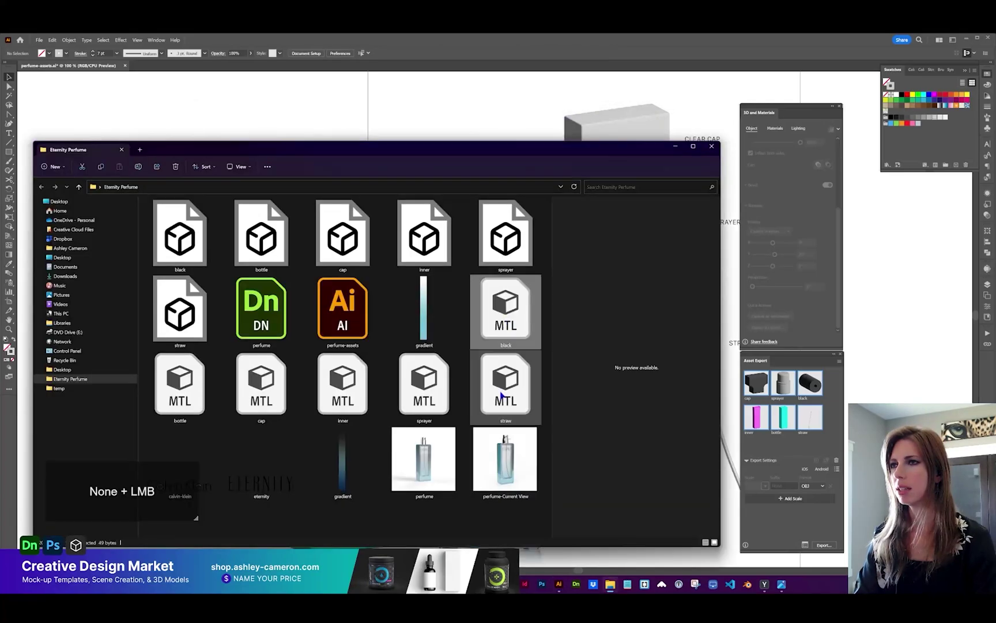
- Delete the six MTL files from the Eternity Perfume folder and save the Illustrator document
drag(540, 384, 192, 383)
key(Delete)
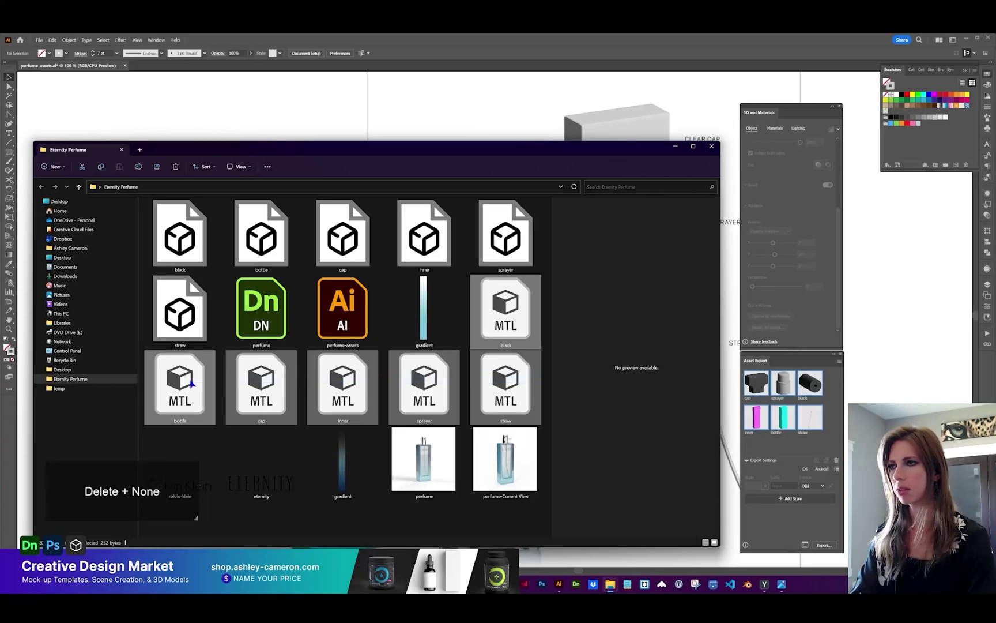
click(676, 147)
key(ctrl+s)
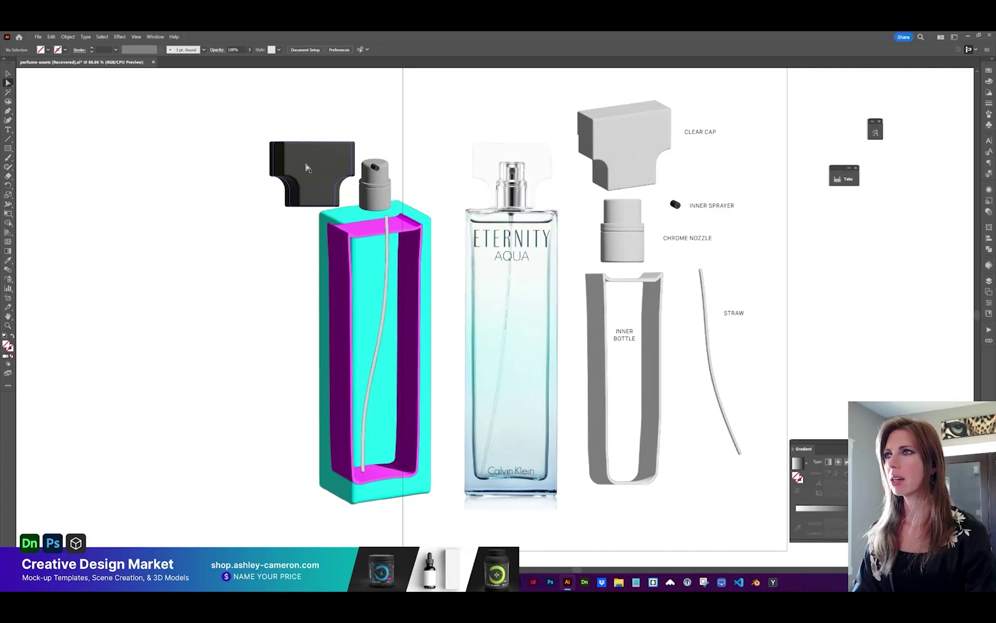
- Enable Bevel Both Sides for the dark cap and check the same setting on the cyan bottle body
click(306, 180)
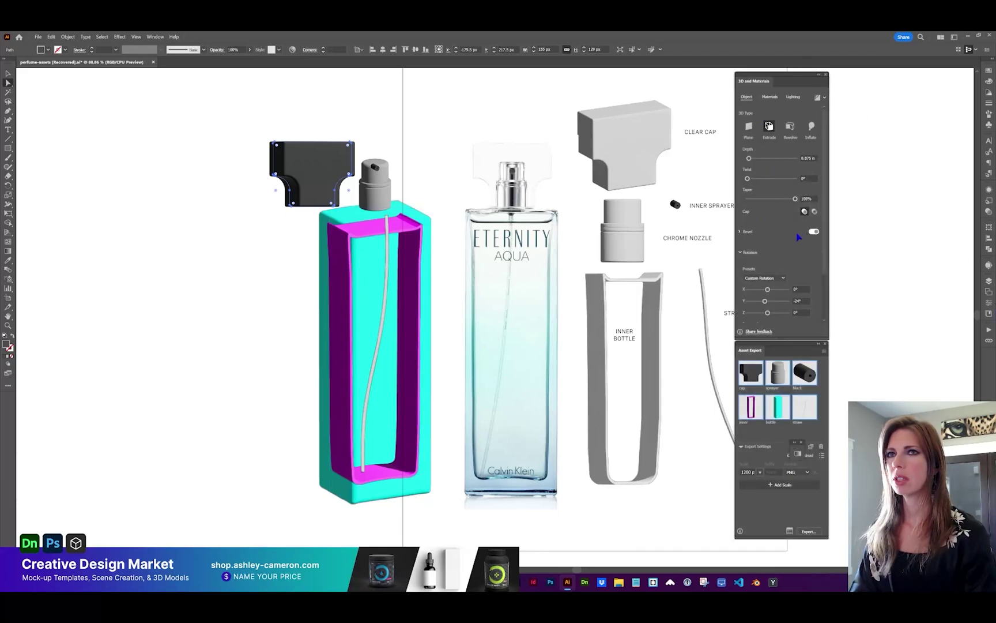
scroll(798, 237, down, 3)
click(746, 296)
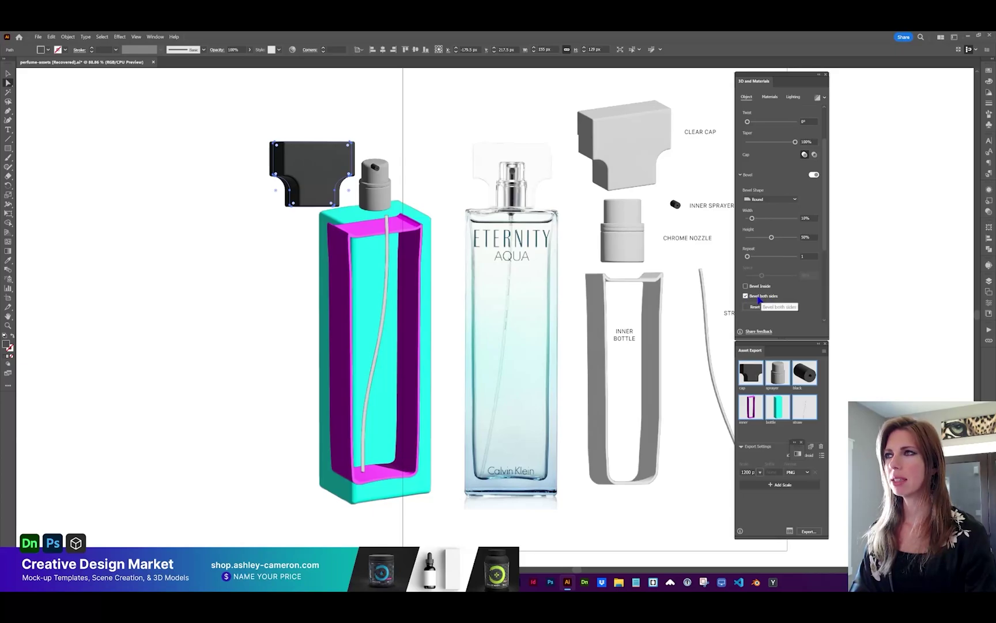
click(423, 214)
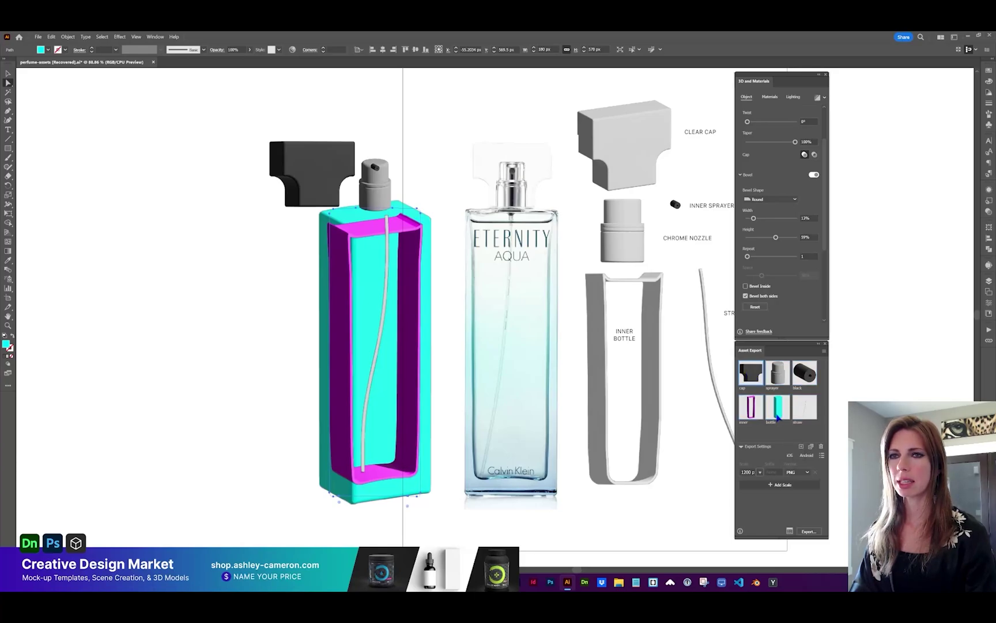
- Swap the inner bottle's stroke to a fill and back to a stroke
click(337, 219)
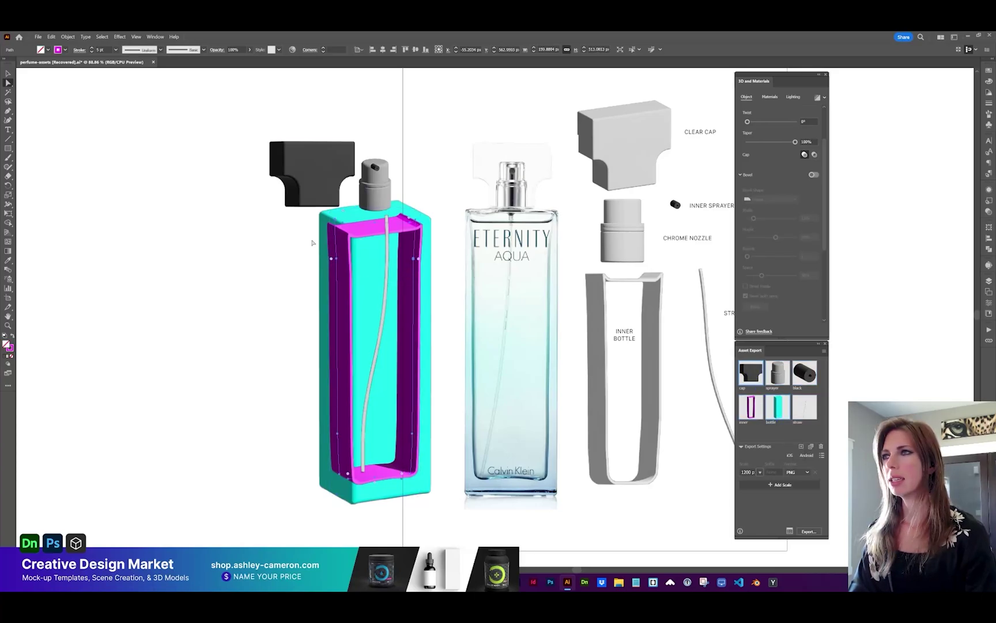
key(shift+x)
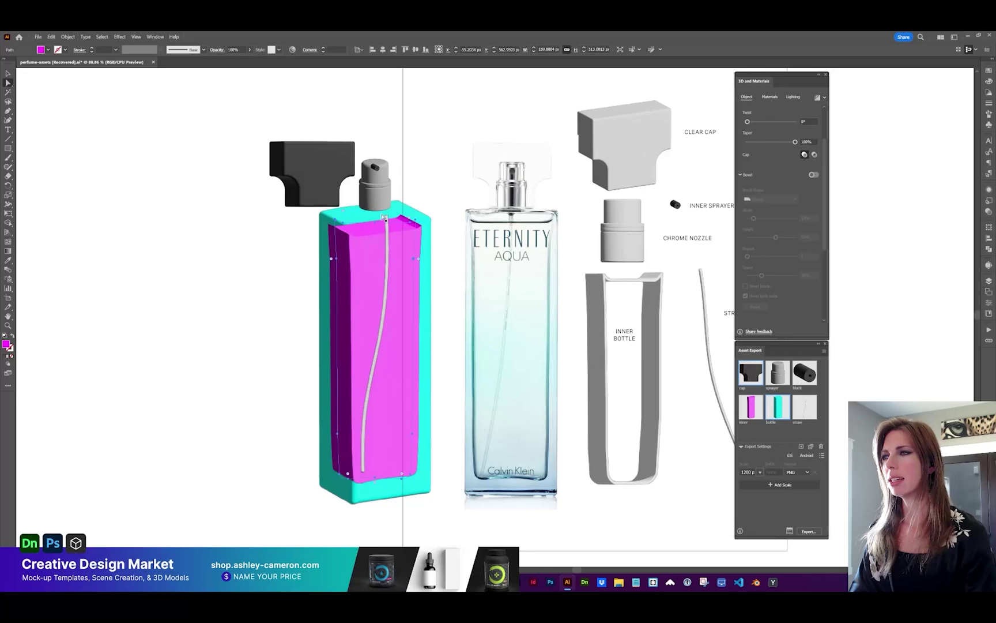
key(shift+x)
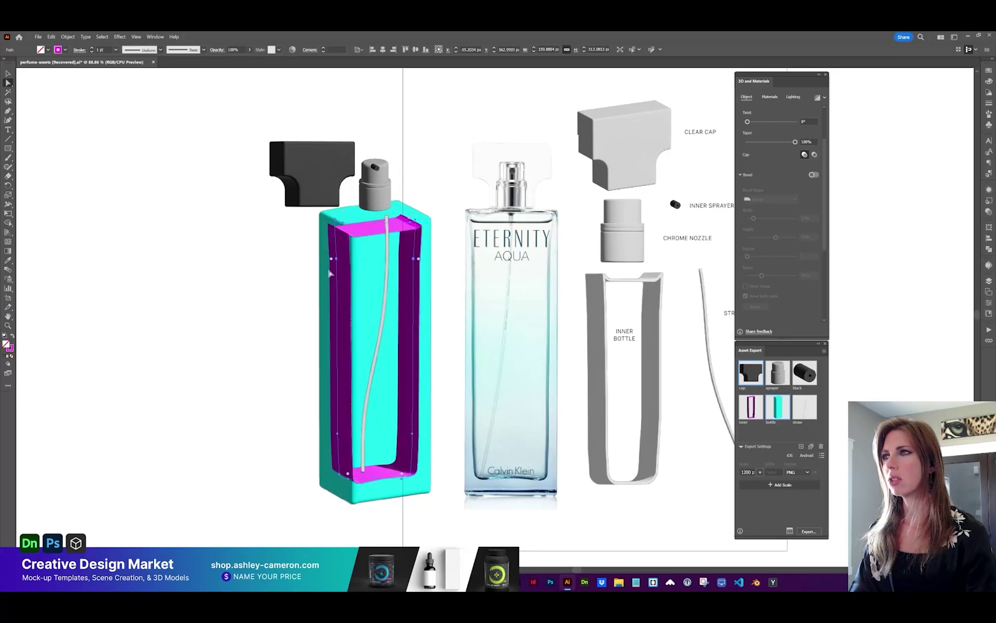
- Set the inner bottle's stroke weight to 5 pt and select its asset for export
click(92, 48)
click(91, 48)
click(92, 48)
click(91, 47)
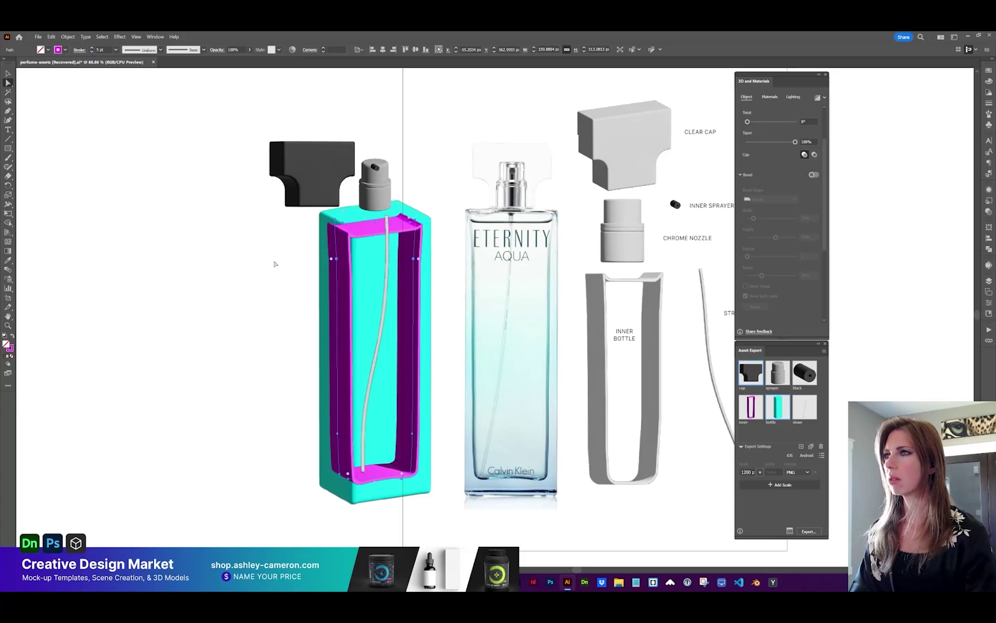
click(758, 414)
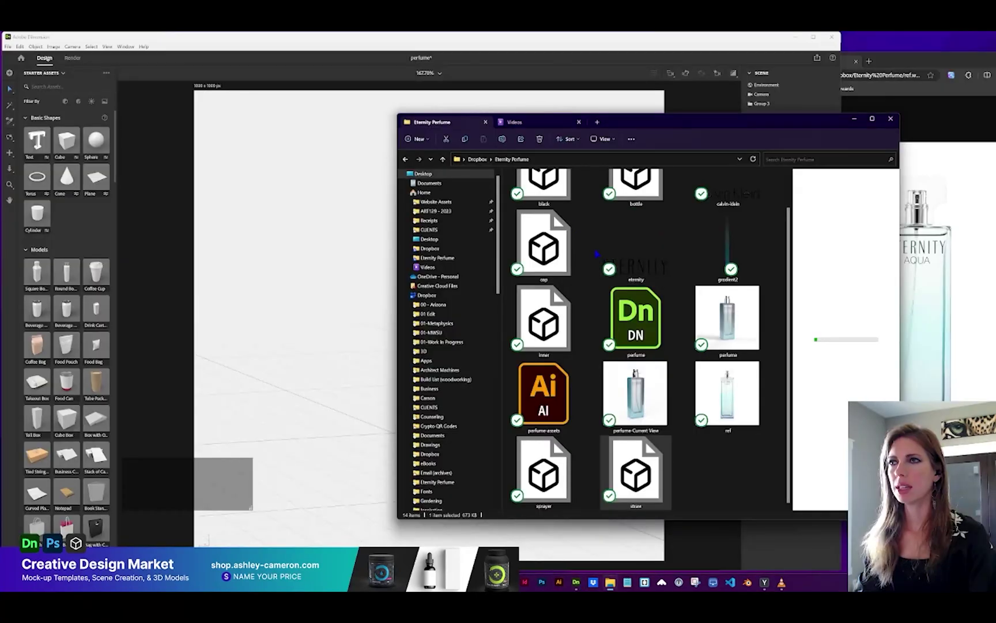
- Import the exported OBJ parts from the Eternity Perfume folder into the Dimension scene and select all six
click(561, 190)
scroll(554, 221, up, 1)
drag(550, 228, 383, 458)
click(860, 137)
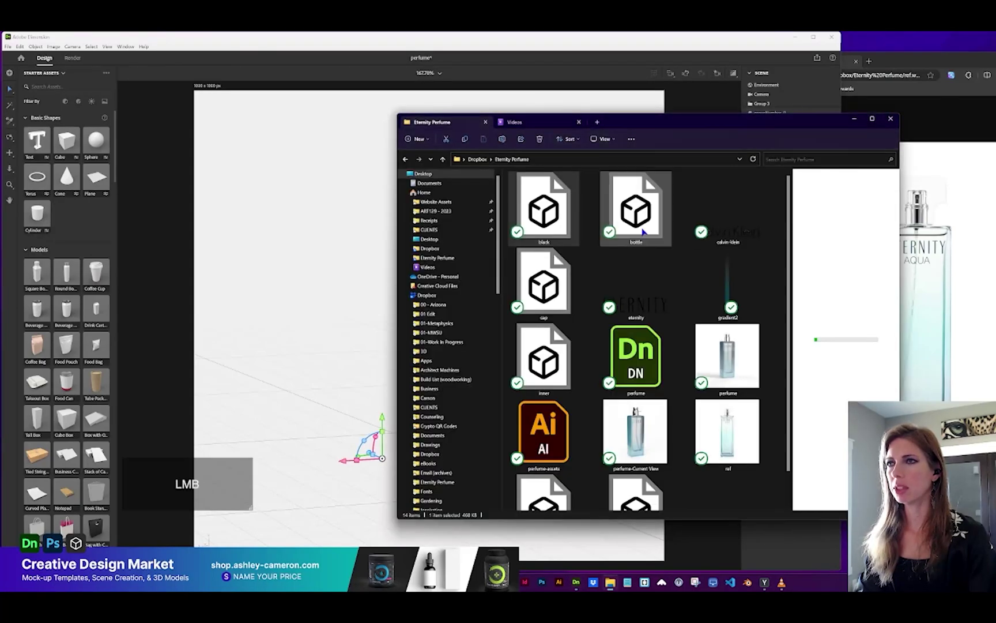
click(637, 217)
shift+click(787, 117)
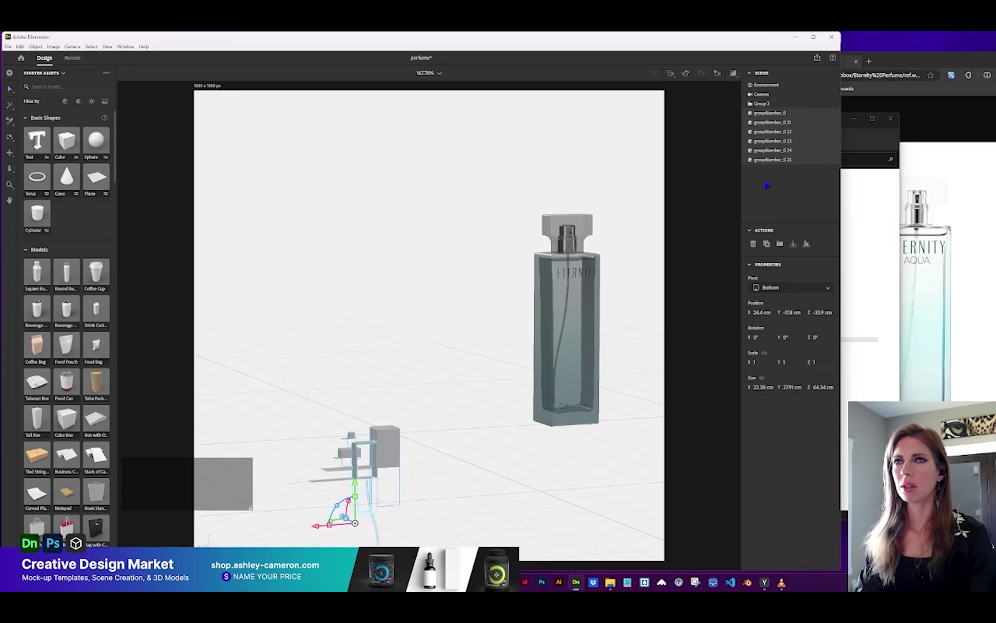
- Align the six selected parts by their centers along the Z and X axes
click(807, 244)
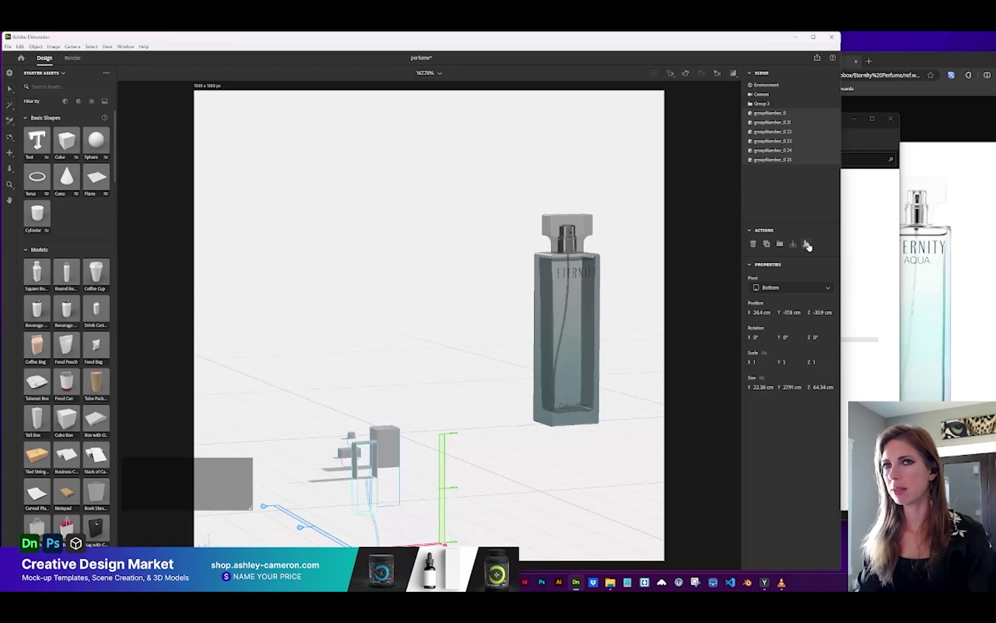
key(a)
key(a)
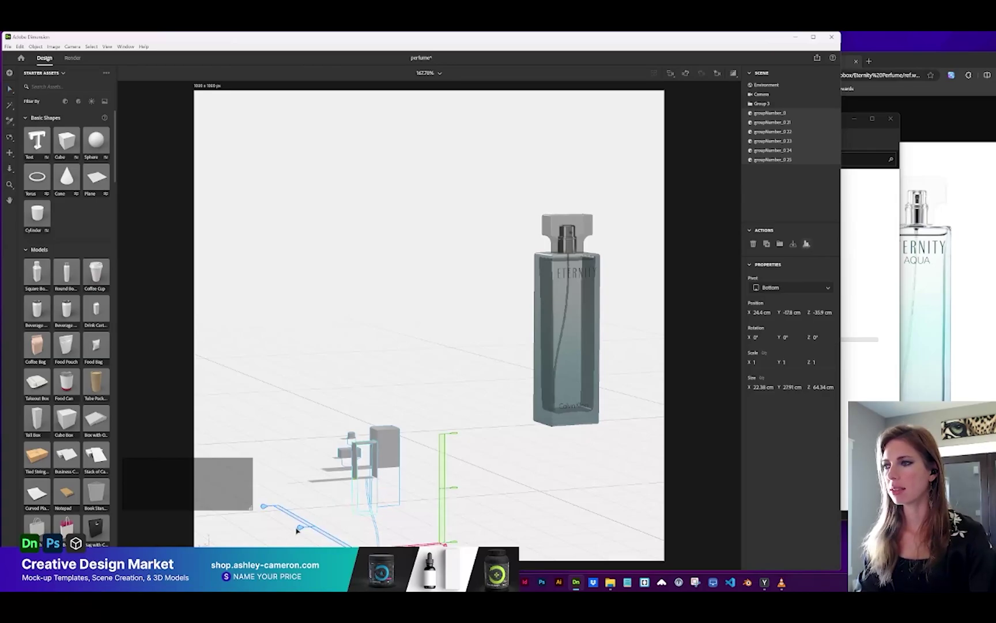
click(299, 530)
click(364, 528)
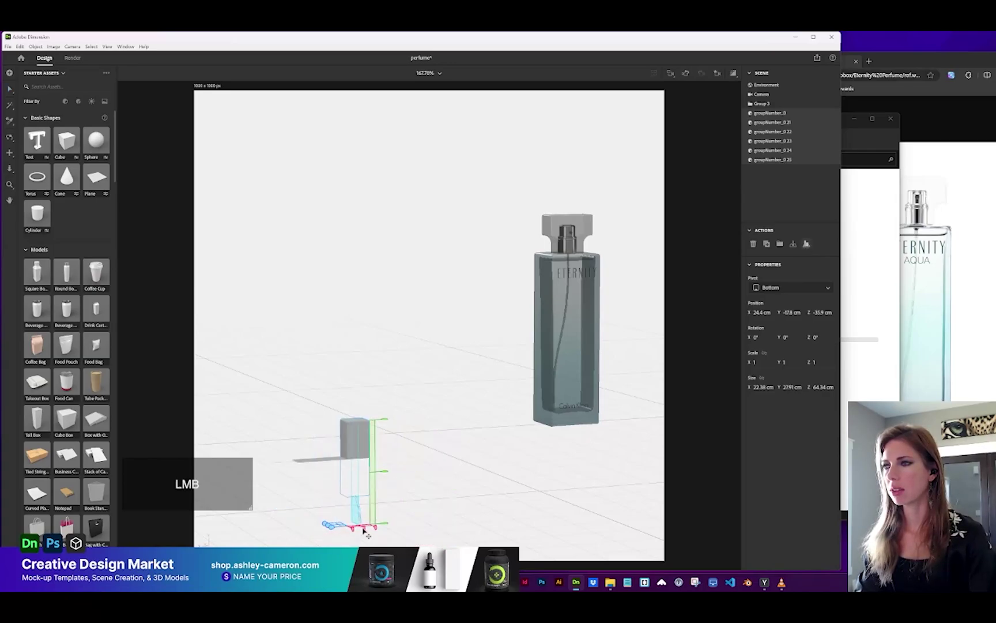
- Move the six selected parts onto the ground and scale them proportionally to 2.5
scroll(381, 495, up, 1)
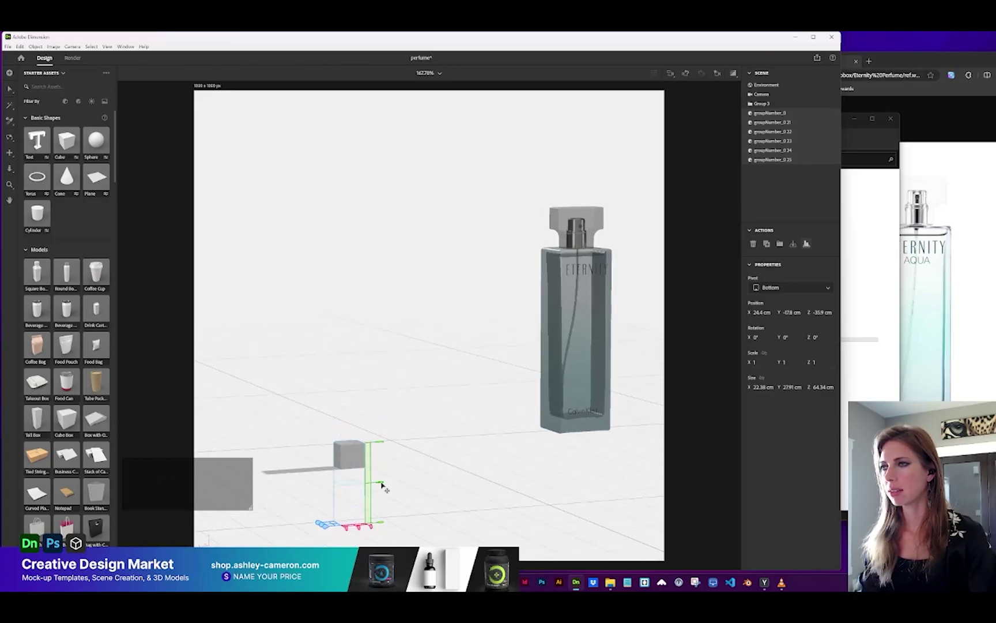
click(795, 244)
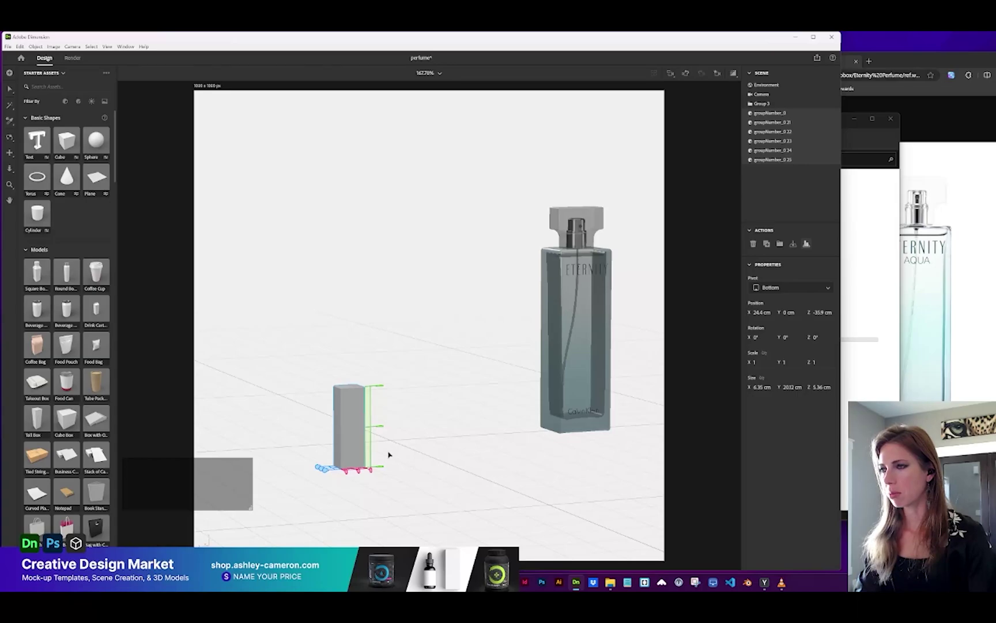
click(765, 354)
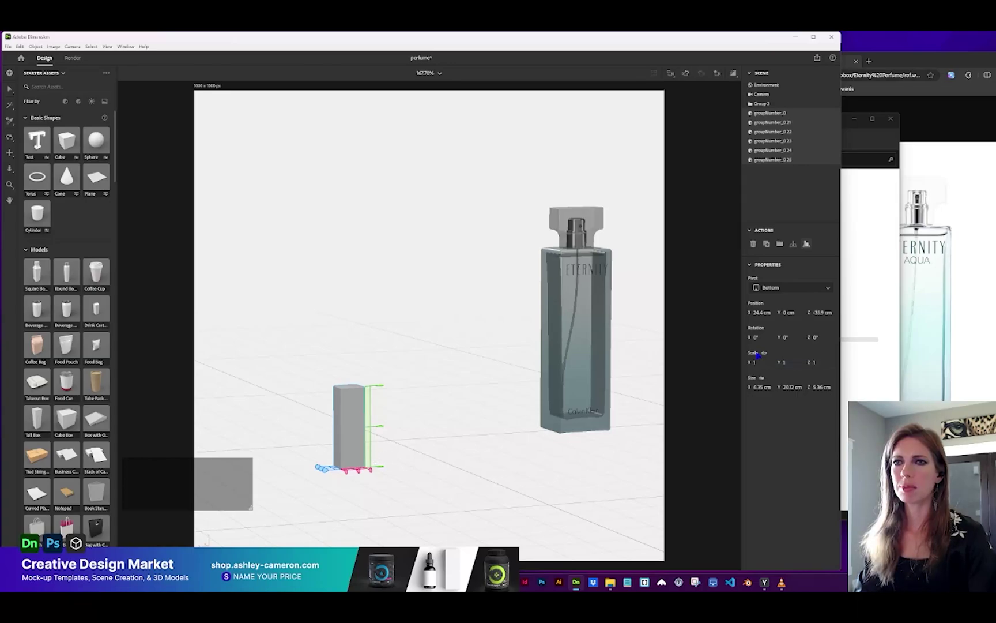
click(785, 362)
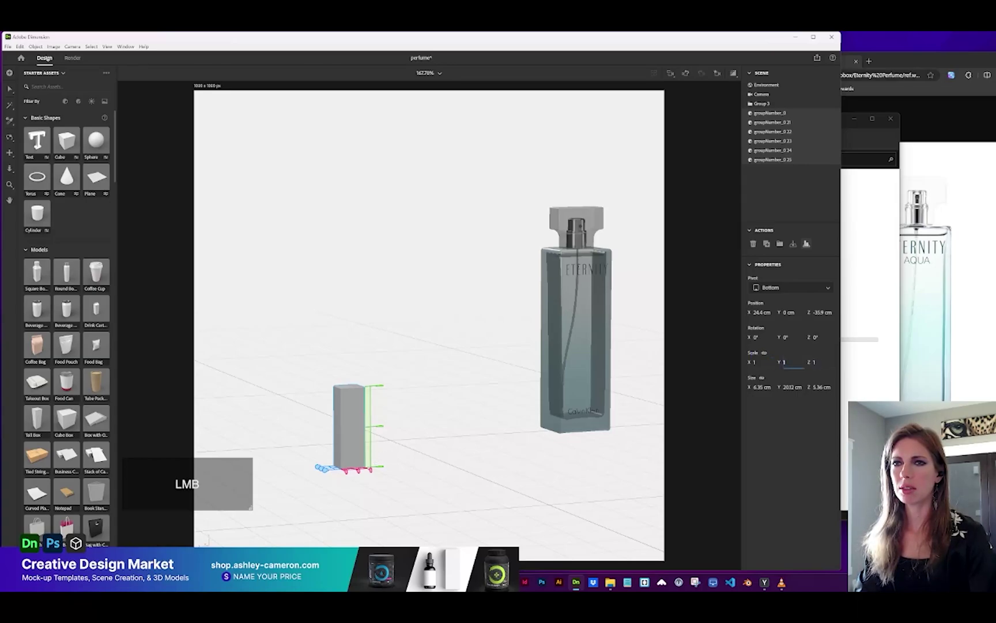
text(2.5)
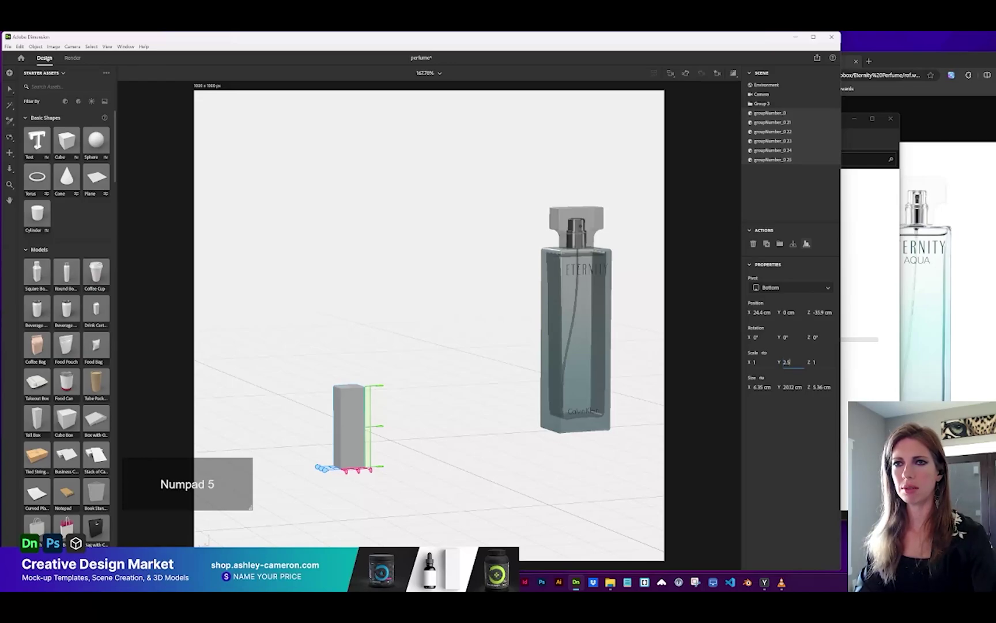
key(Return)
- Set the six parts' X and Z positions to 0 cm
drag(770, 312, 764, 313)
text(0)
key(Tab)
key(Tab)
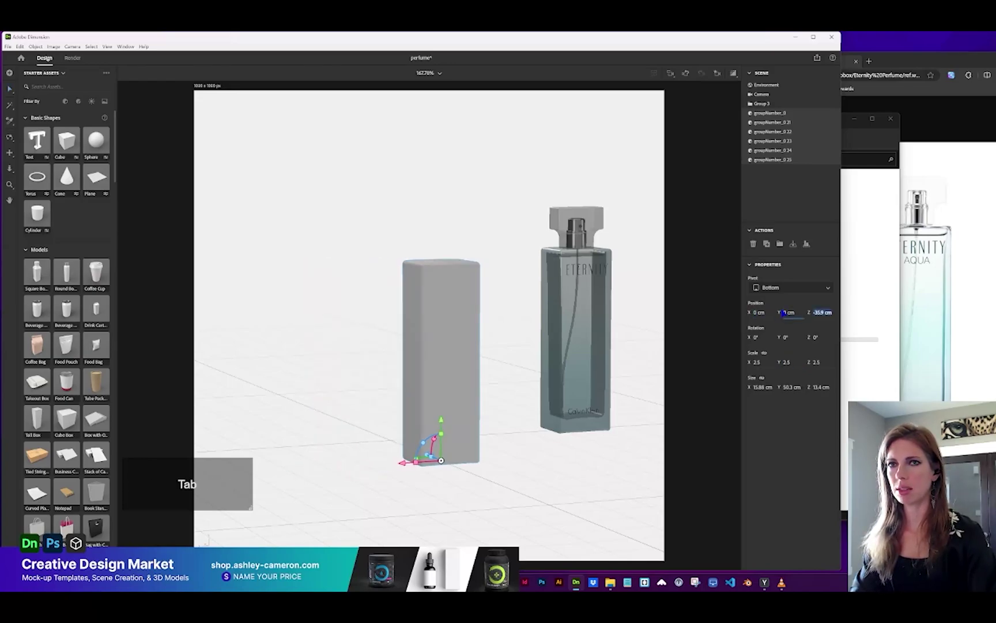
text(0)
key(Return)
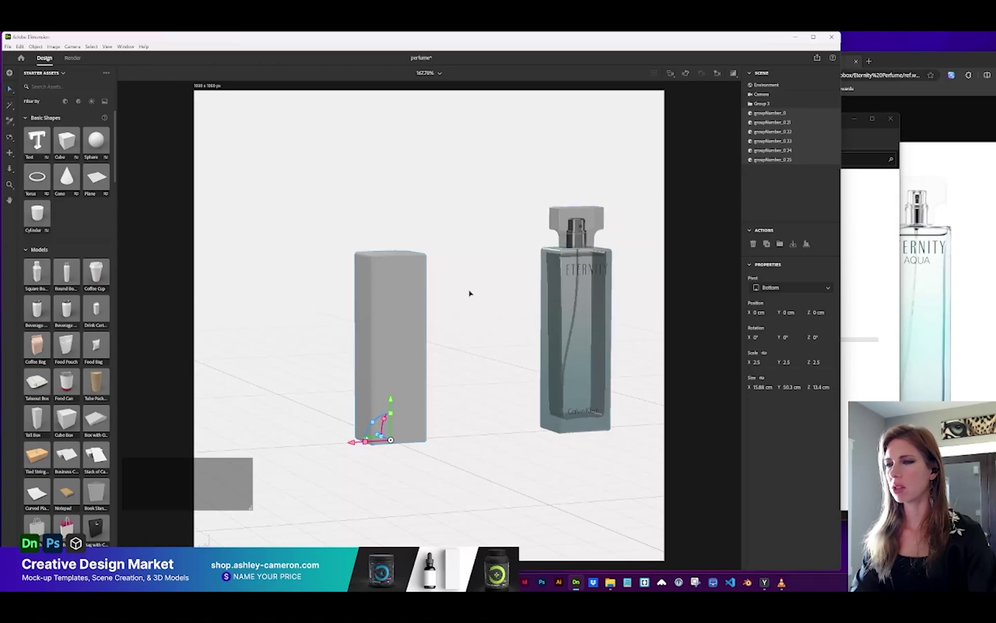
- Rename the imported parts black, bottle, cap, inner, sprayer and straw, and raise the cap and sprayer above the bottle
scroll(466, 295, down, 5)
scroll(448, 329, down, 5)
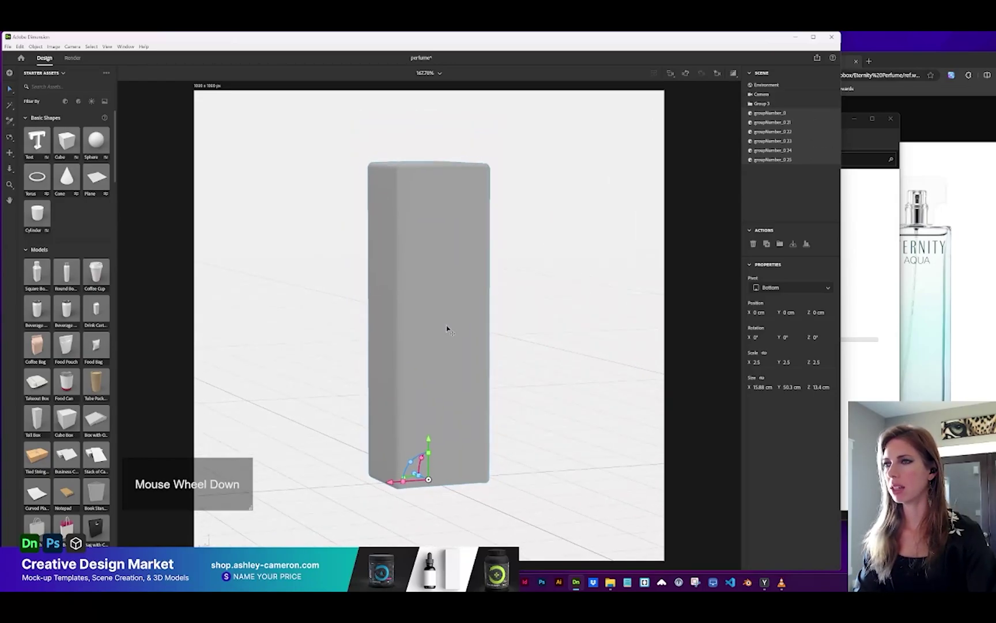
click(534, 324)
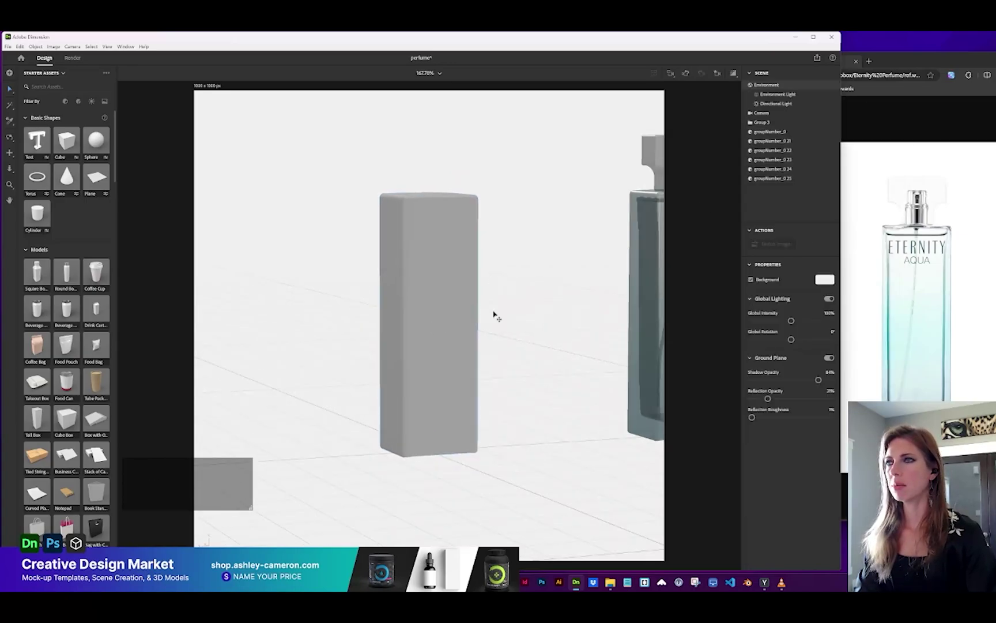
click(755, 137)
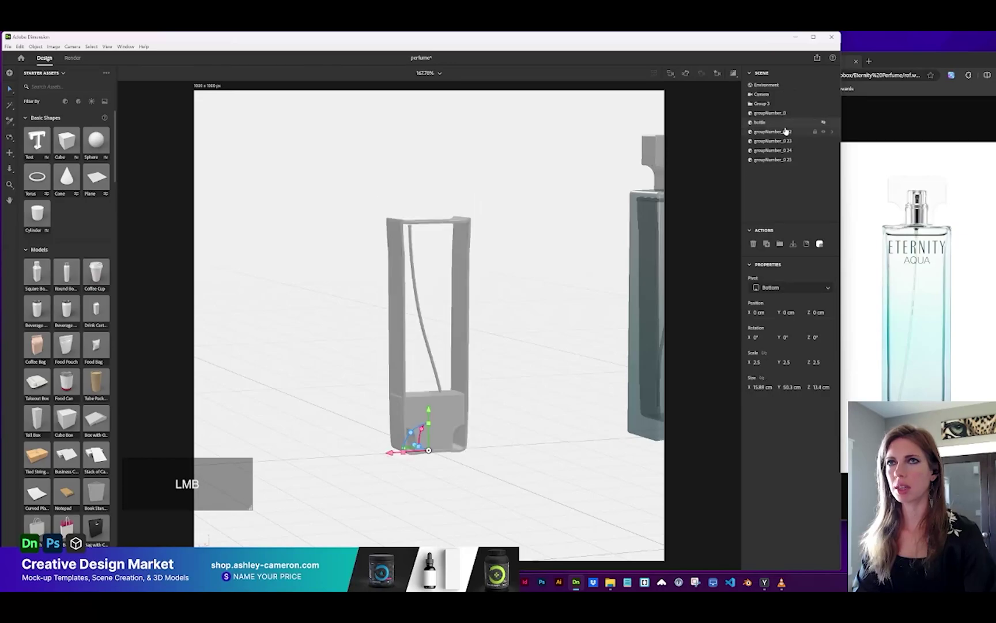
click(438, 220)
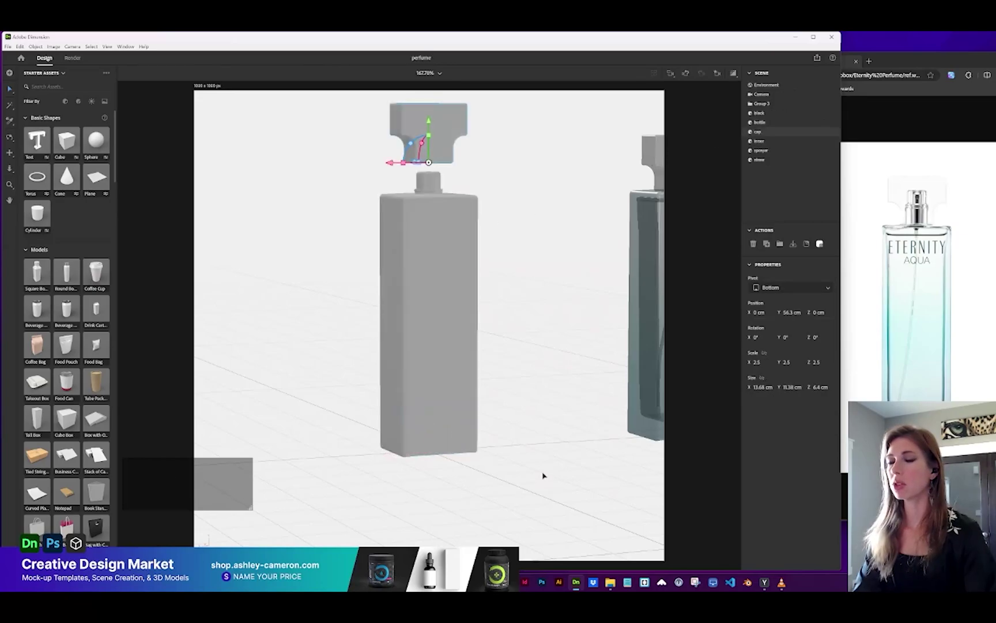
- Apply the Glass material to the bottle, with an index of refraction of 0.07 and slightly adjusted roughness
click(430, 369)
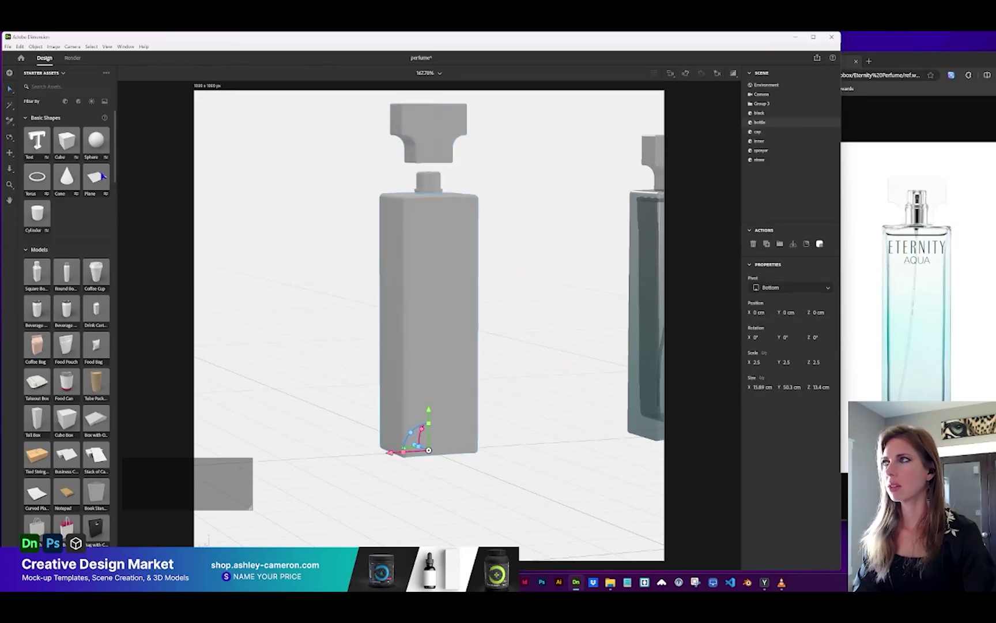
click(78, 100)
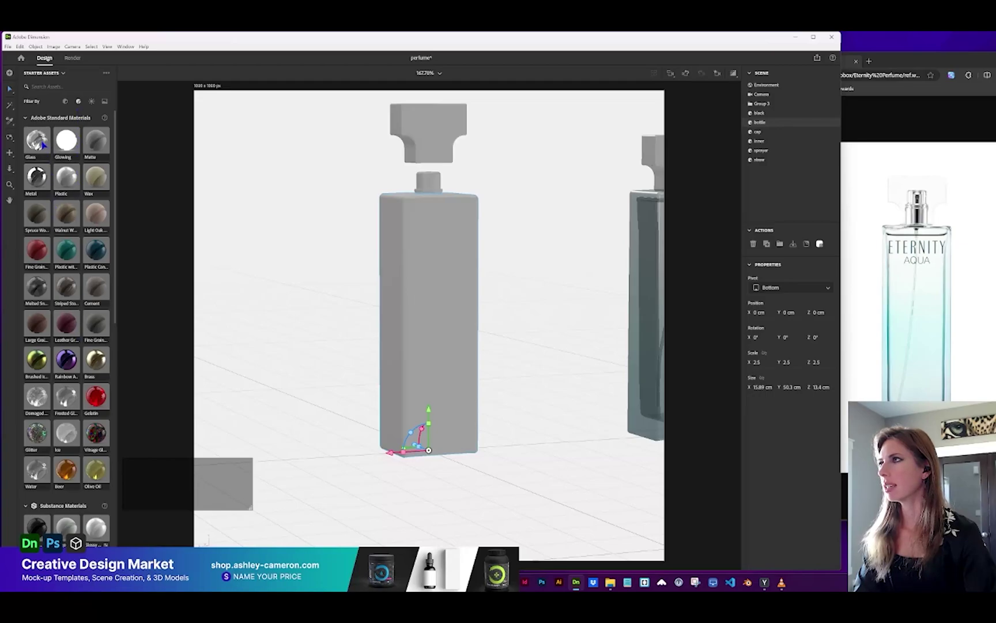
click(43, 144)
click(751, 436)
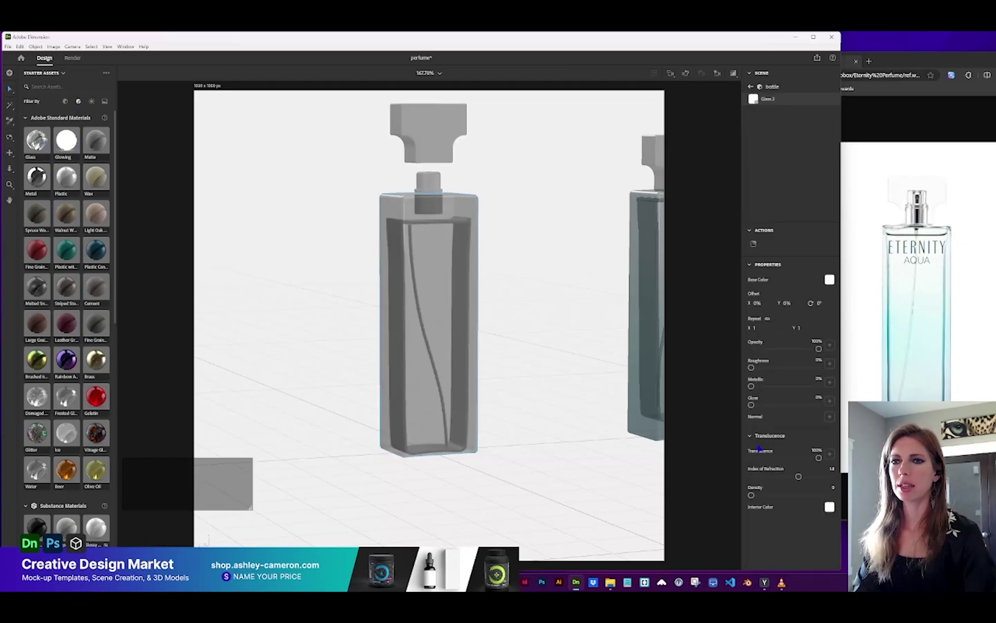
click(753, 478)
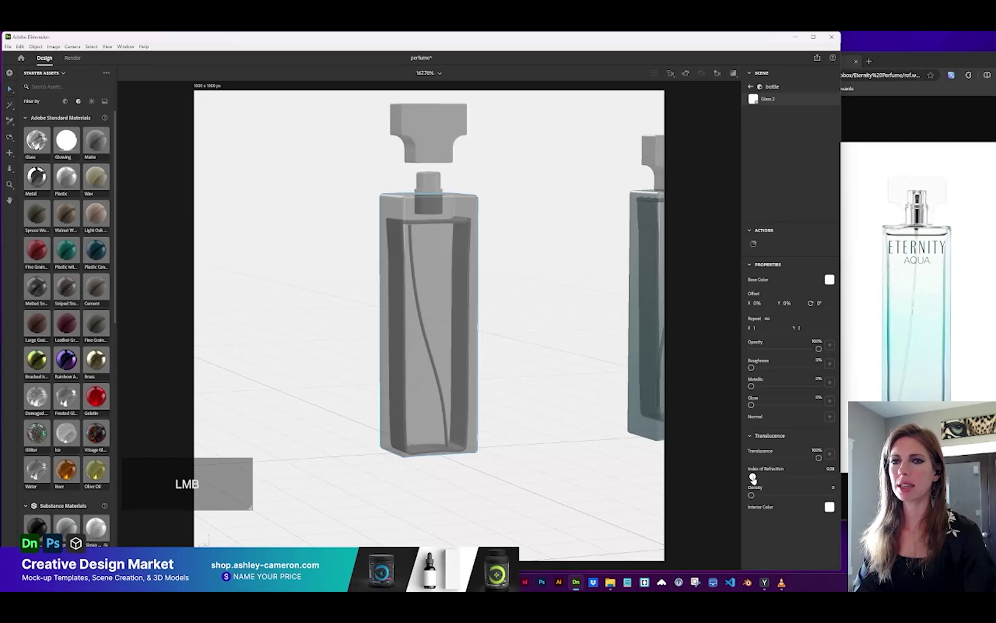
drag(754, 478, 753, 479)
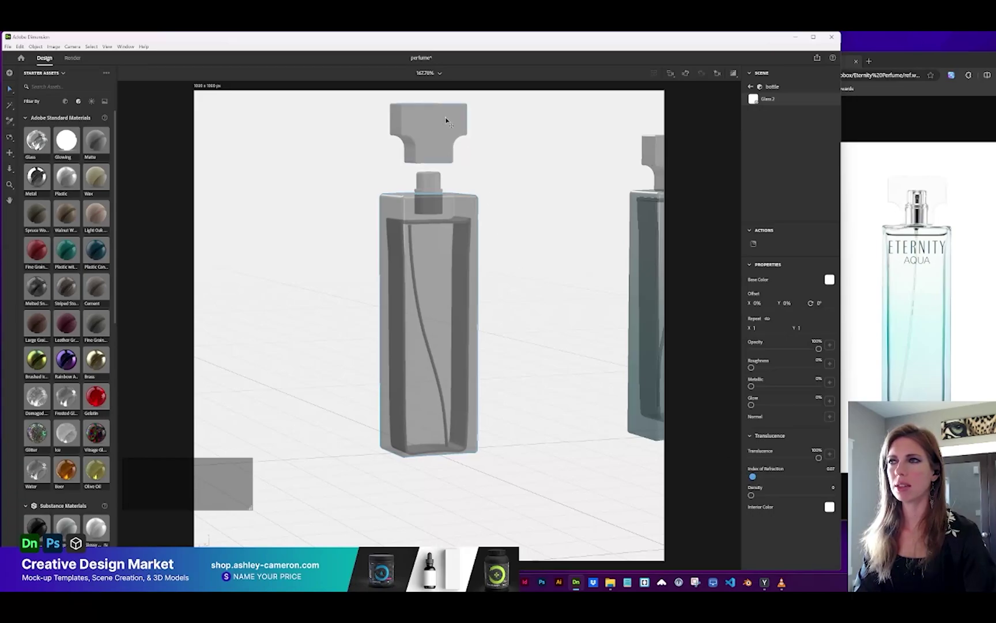
click(752, 368)
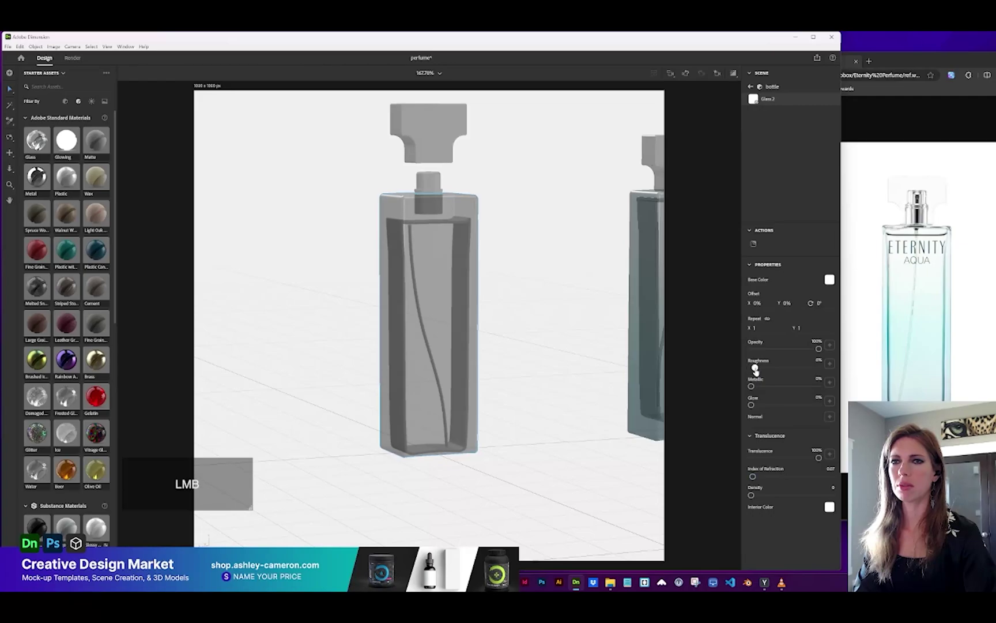
- Set the base color of the bottle's glass to white, FFFFFF
click(584, 317)
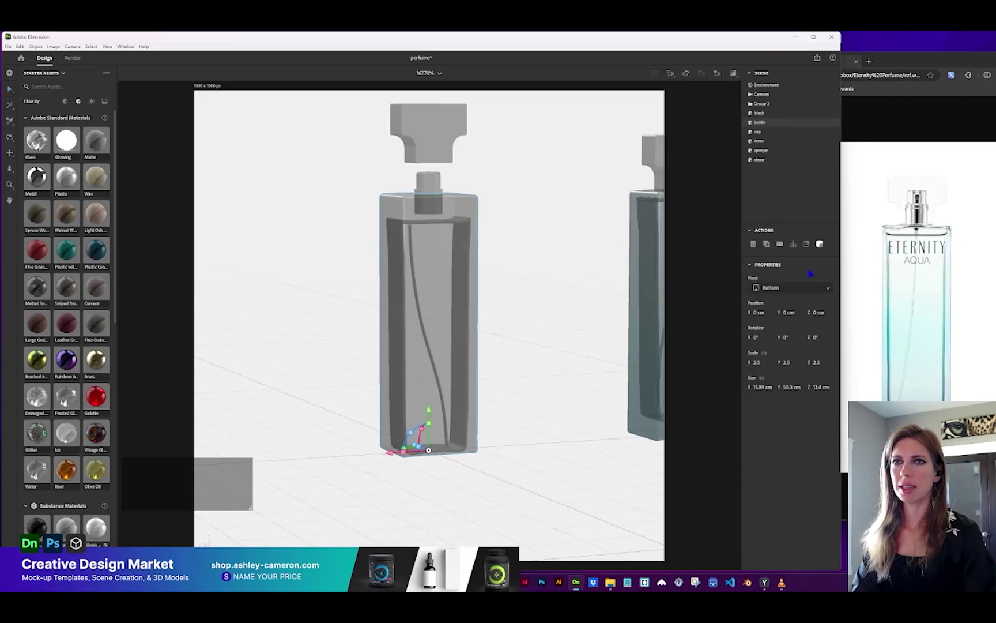
click(820, 244)
click(829, 280)
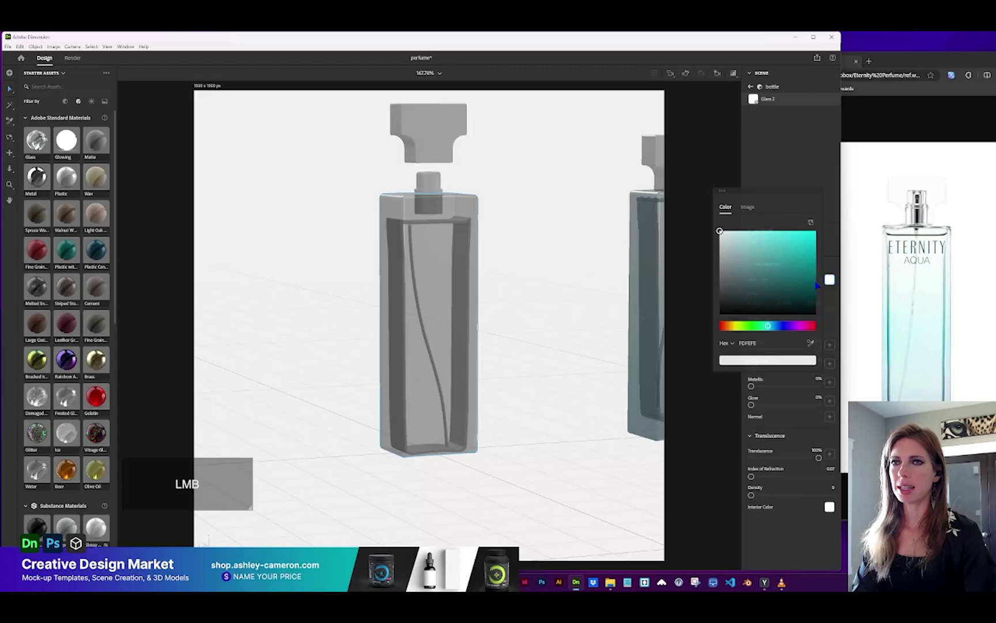
click(722, 232)
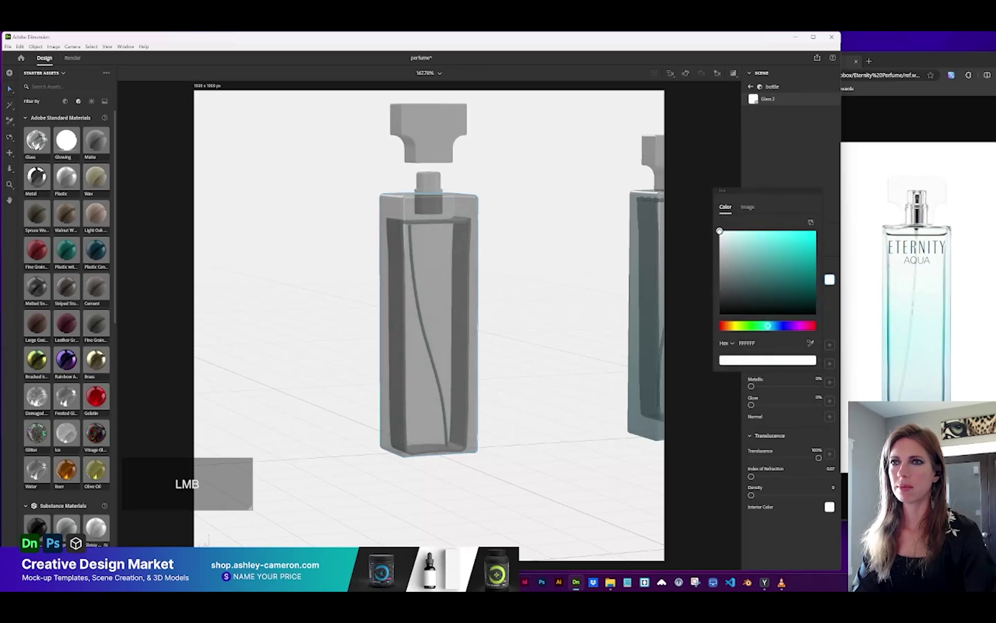
key(Escape)
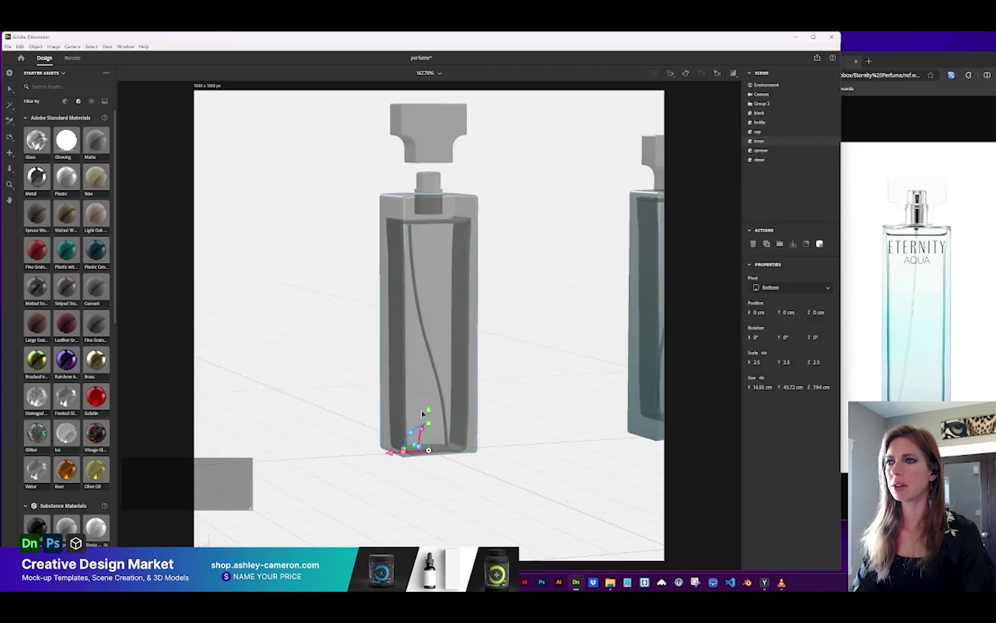
- Raise the inner part to about 2.8 cm on Y and copy the bottle's glass material onto it with the Sampler
drag(427, 411, 428, 395)
click(9, 121)
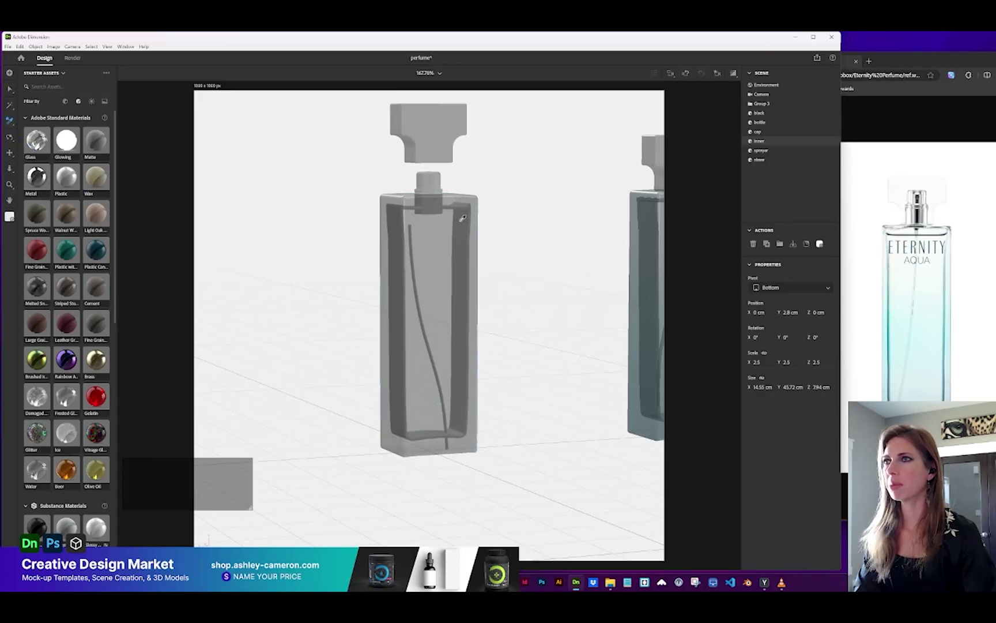
click(466, 209)
key(1)
drag(461, 345, 441, 343)
key(v)
- Apply the Plastic material to the cap with a white FFFFFF base color
click(431, 138)
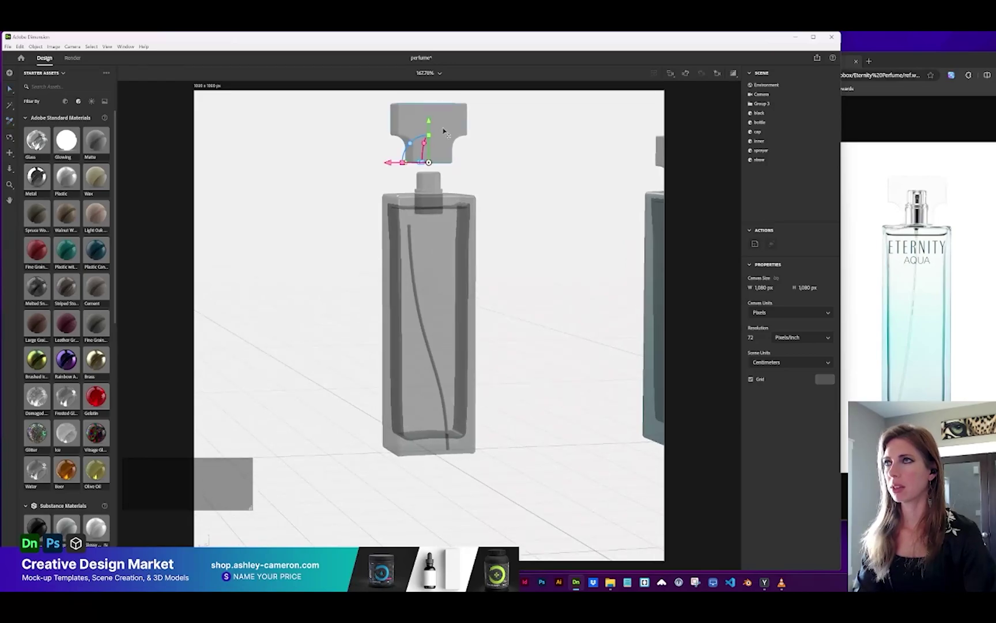
click(73, 181)
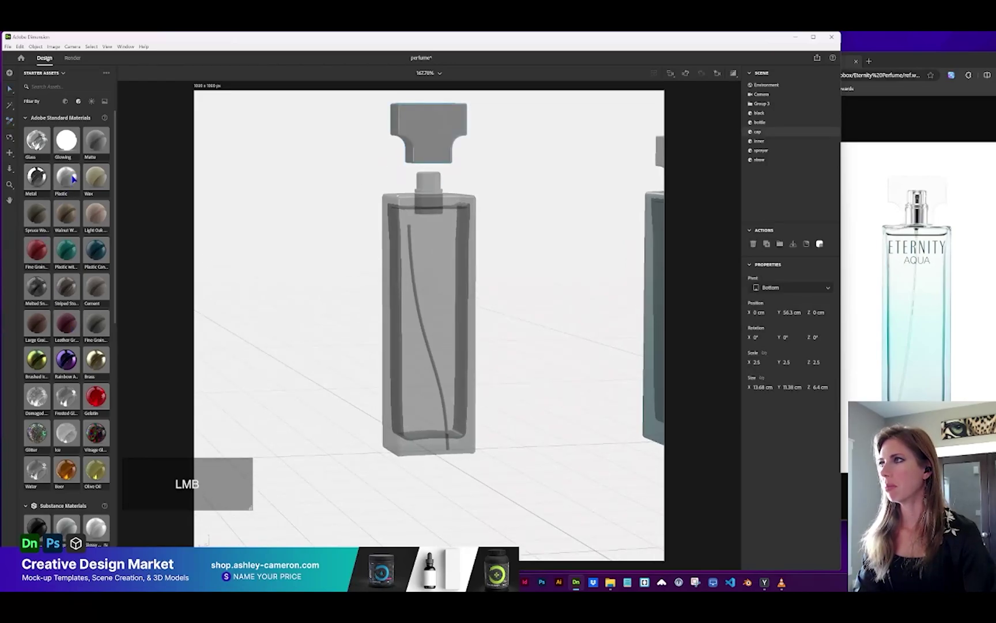
click(829, 279)
drag(720, 240, 720, 226)
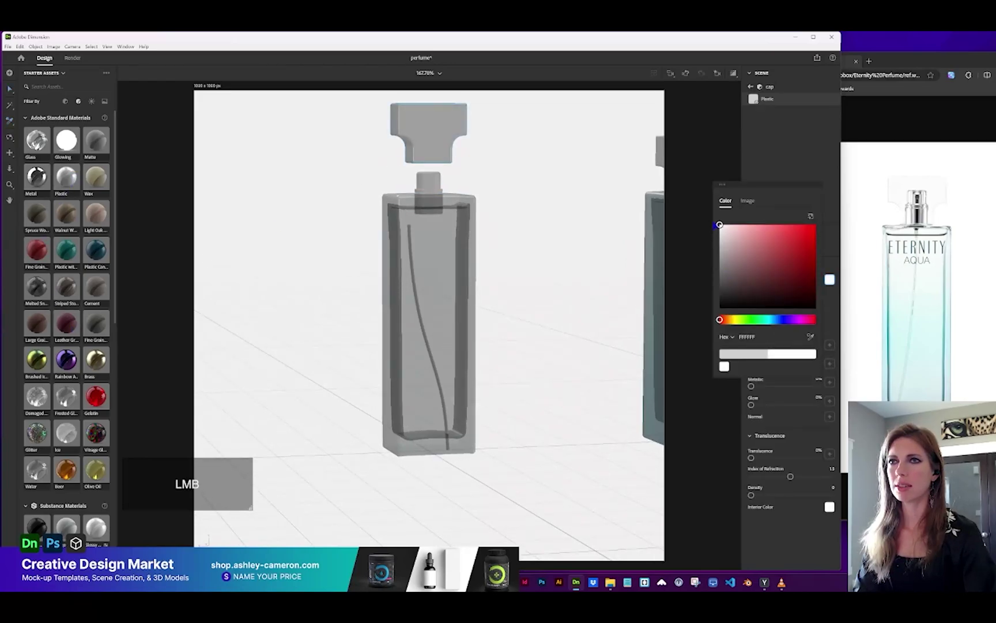
- Lower the cap plastic's index of refraction to 0.07 and raise its roughness slightly
click(753, 480)
click(752, 478)
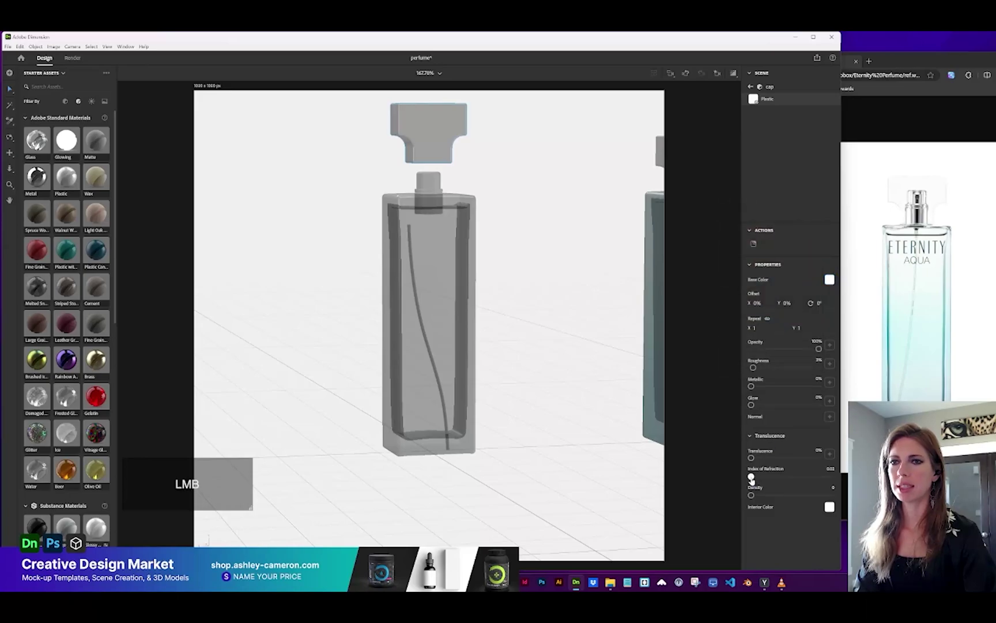
click(752, 368)
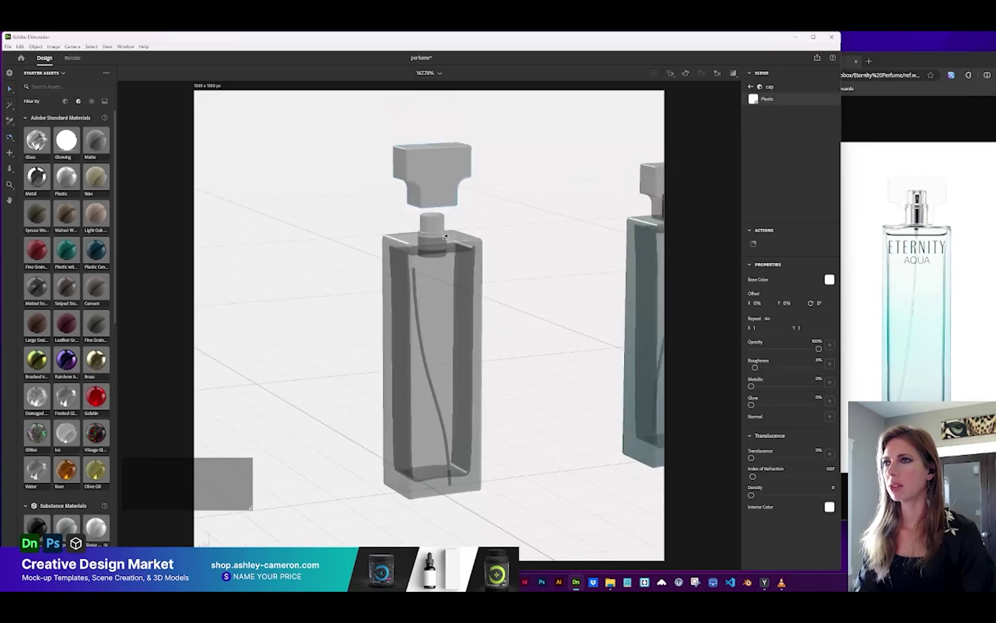
click(718, 74)
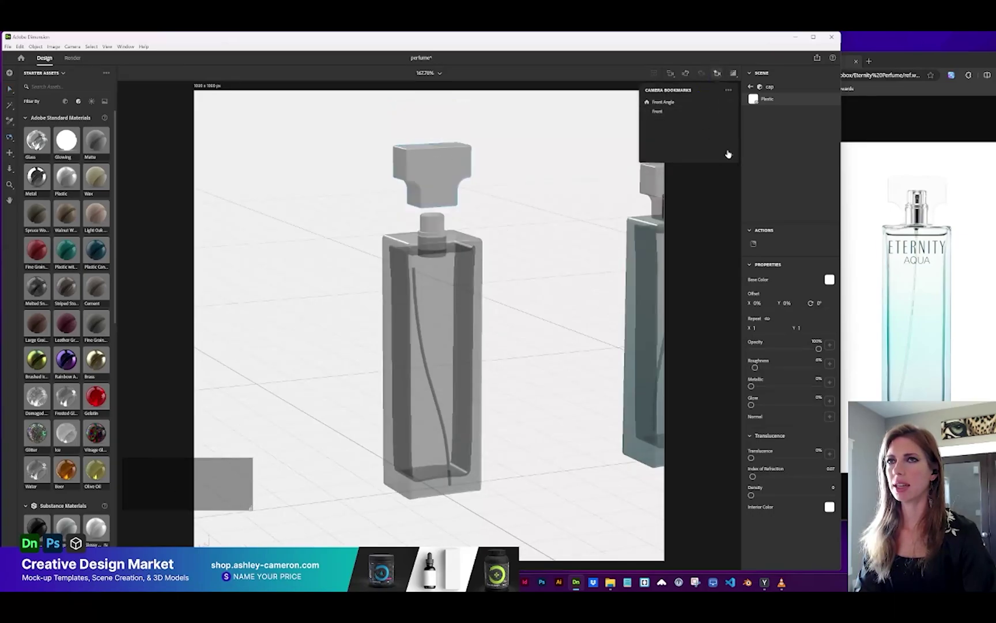
click(642, 46)
- Apply the silver Substance material to the sprayer and adjust its material settings
click(759, 150)
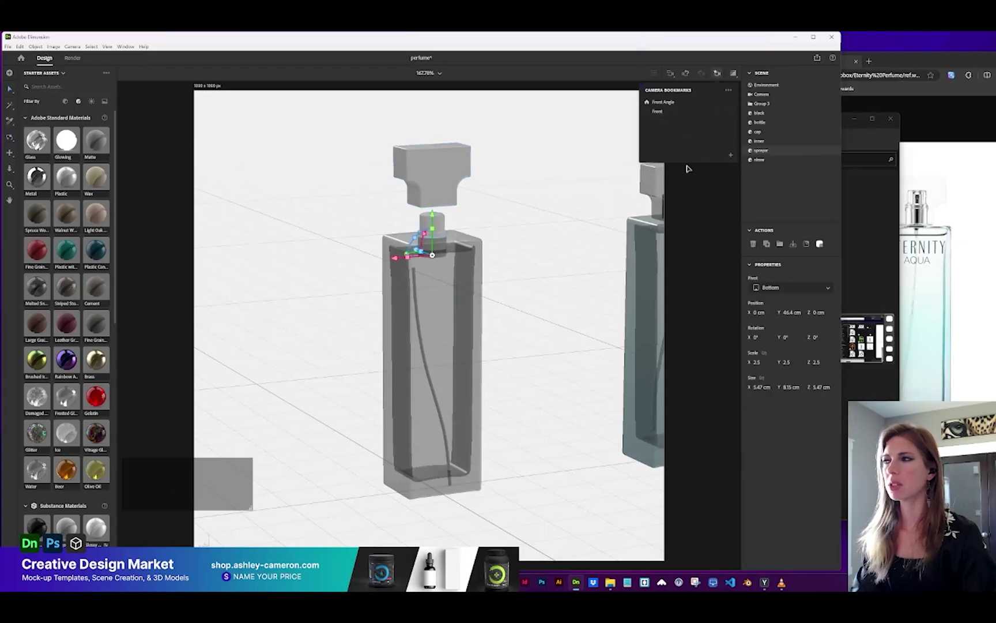
scroll(81, 330, down, 3)
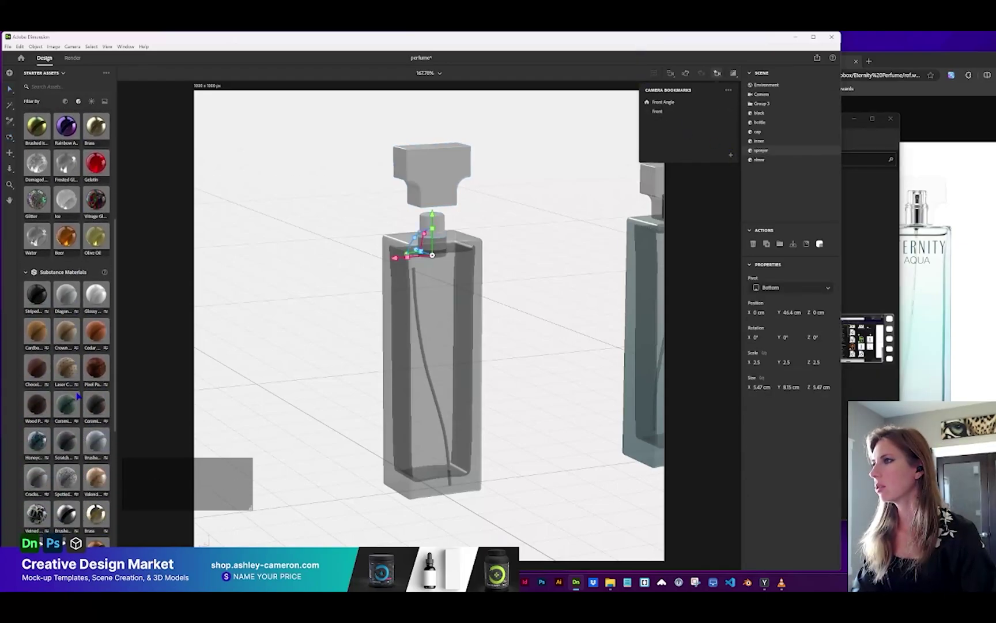
scroll(70, 444, down, 3)
click(68, 478)
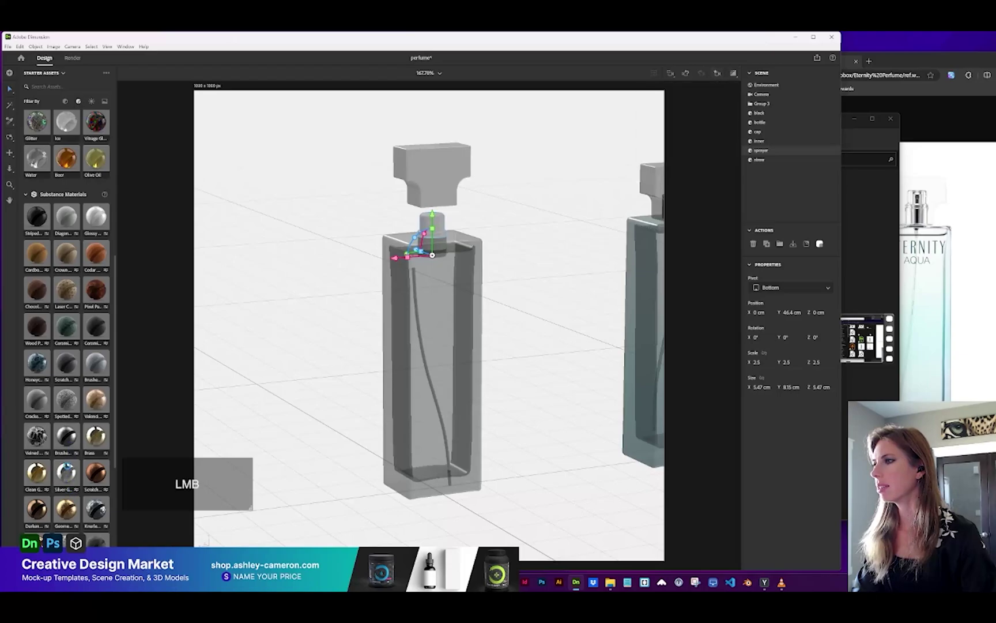
drag(760, 351, 767, 351)
click(766, 351)
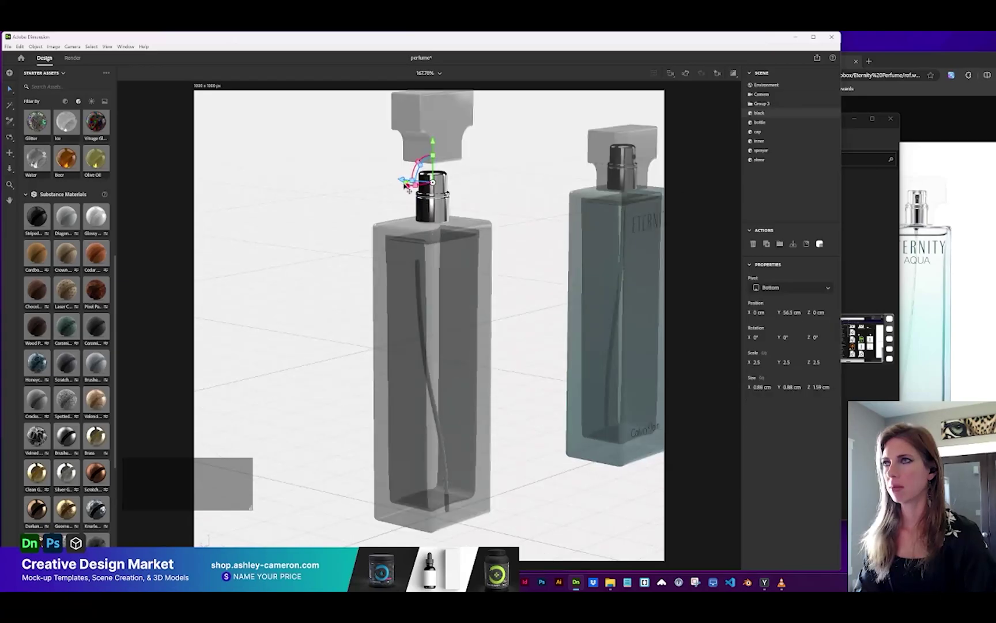
- Move the small black part along the Z axis to about -1.9 cm, toward the sprayer's front
drag(405, 183, 407, 180)
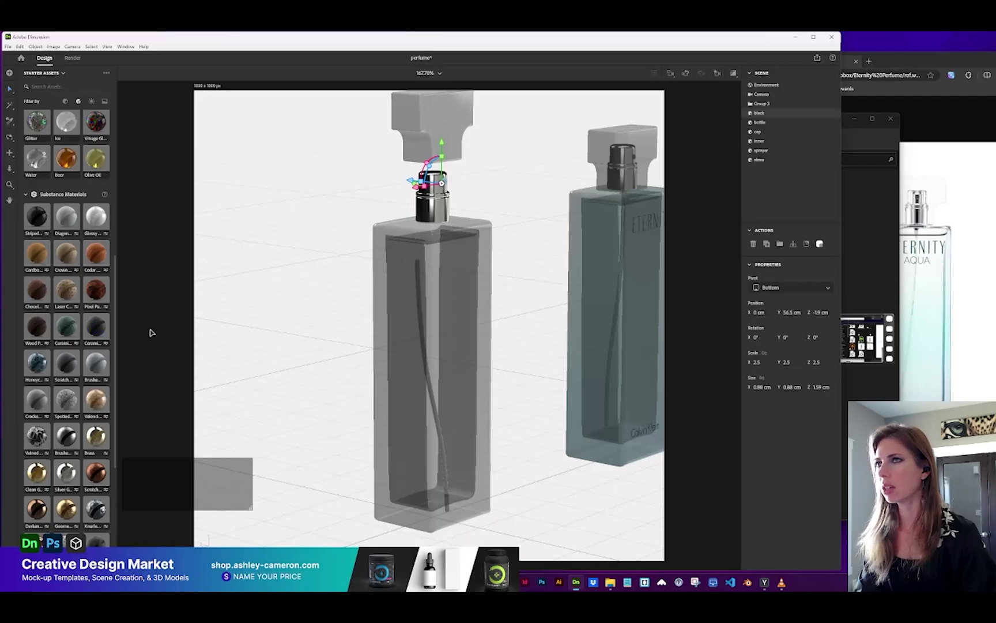
- Set the translucence of the cap's plastic material to 100%
double_click(459, 137)
double_click(459, 137)
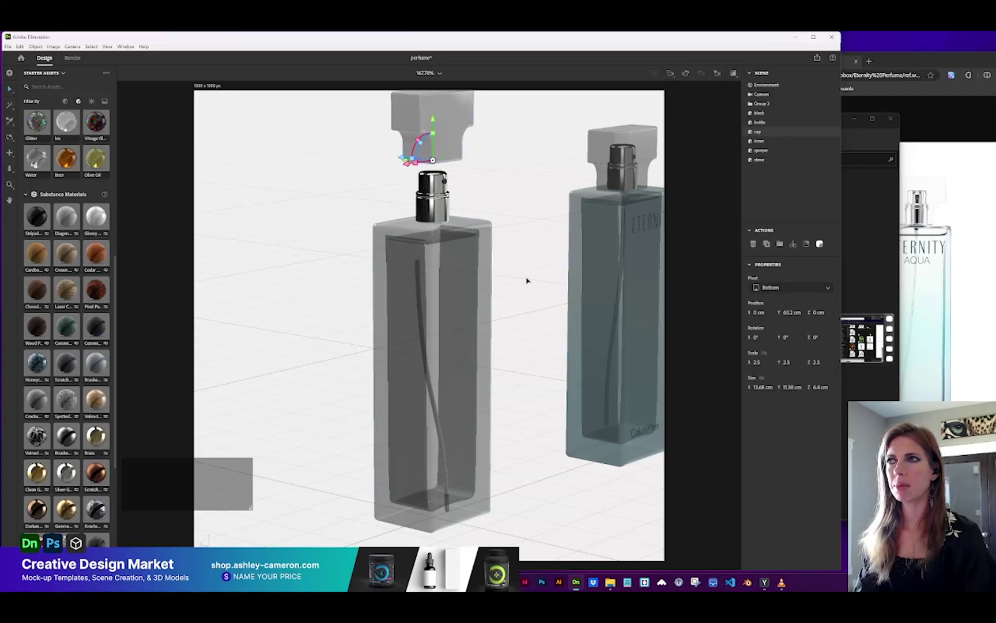
drag(751, 459, 831, 465)
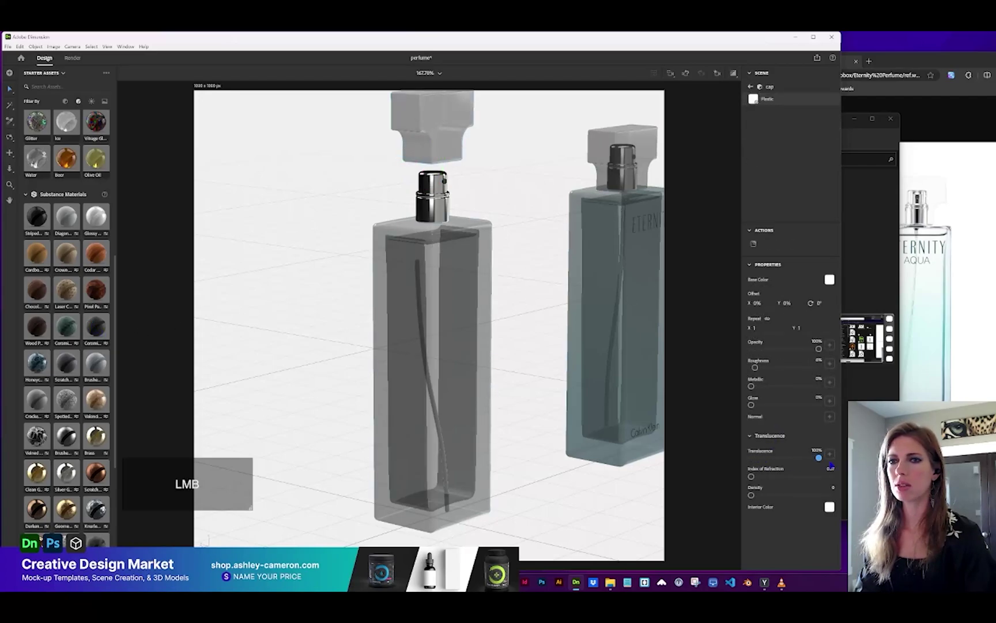
- Copy the cap's plastic material onto the straw and check the angled bottle view with the render preview
click(717, 73)
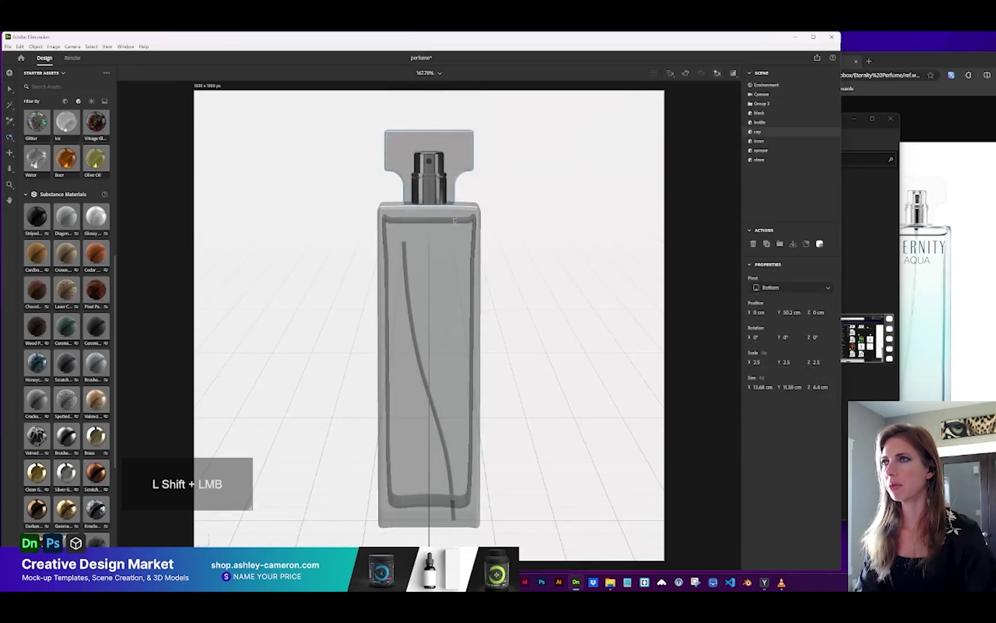
key(v)
click(755, 160)
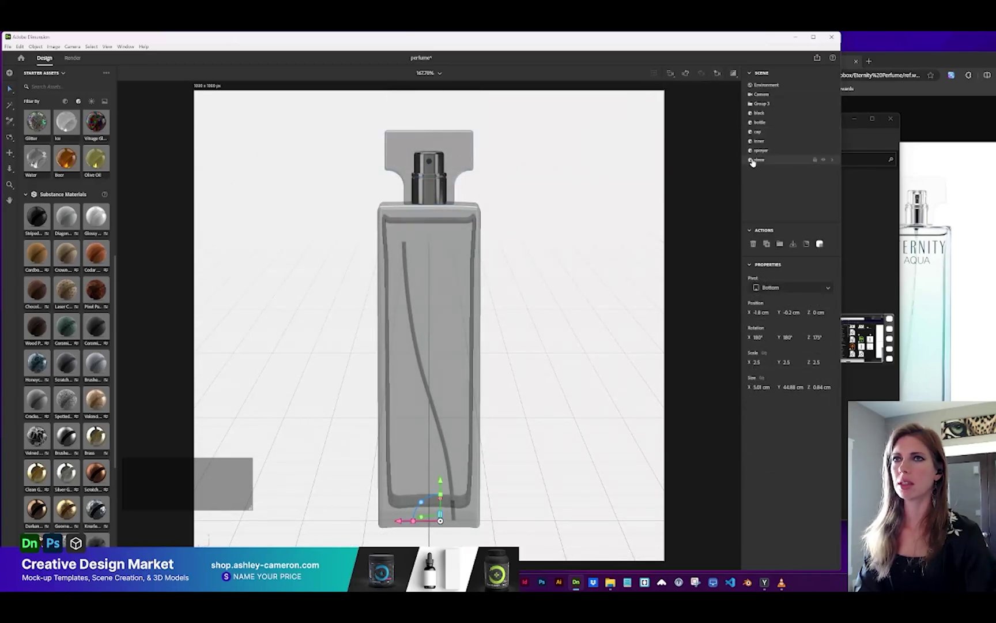
key(i)
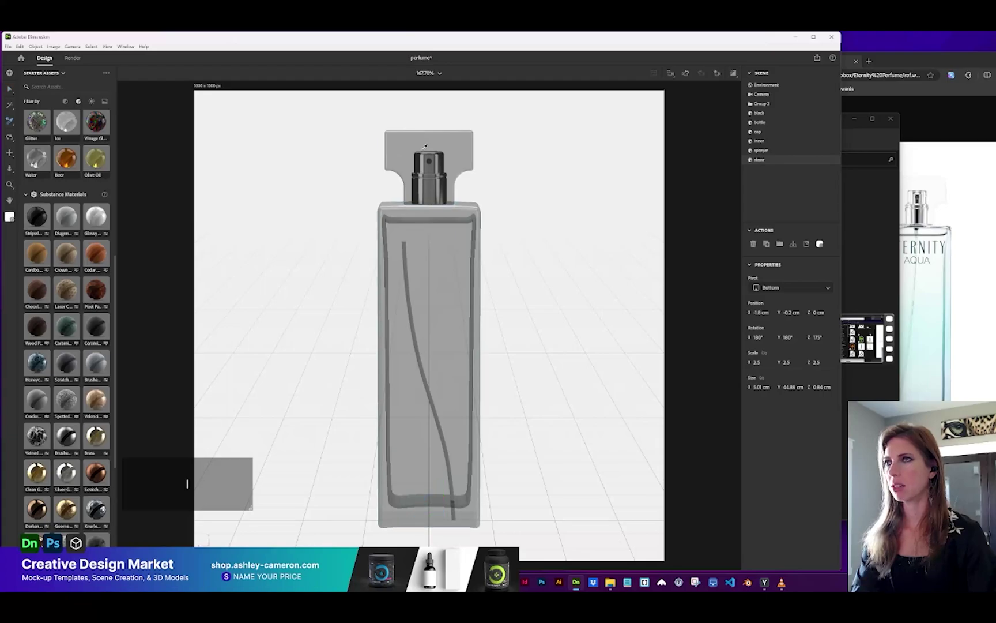
click(431, 133)
click(629, 218)
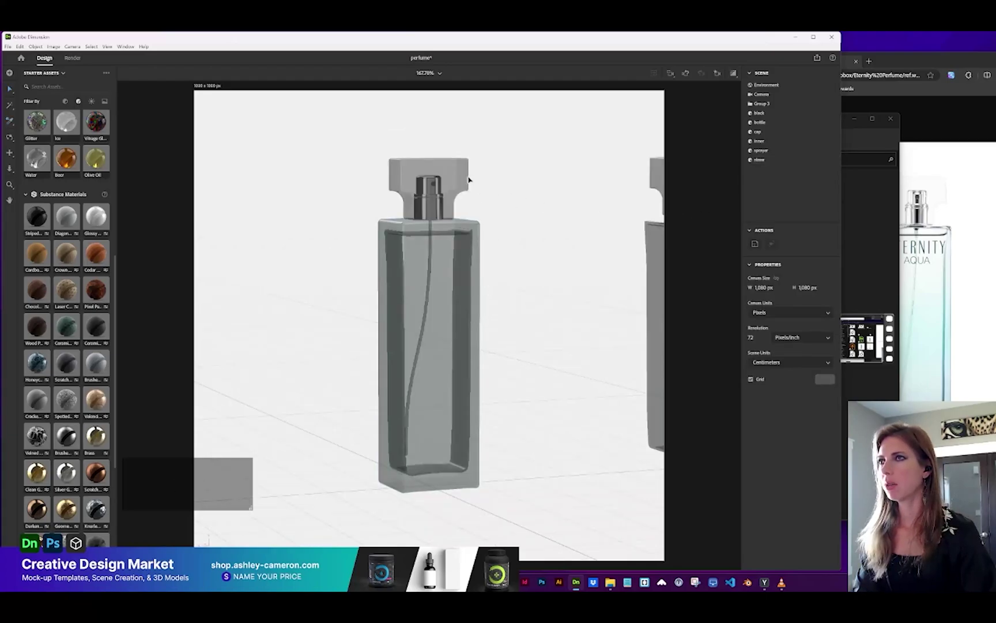
click(717, 74)
click(733, 74)
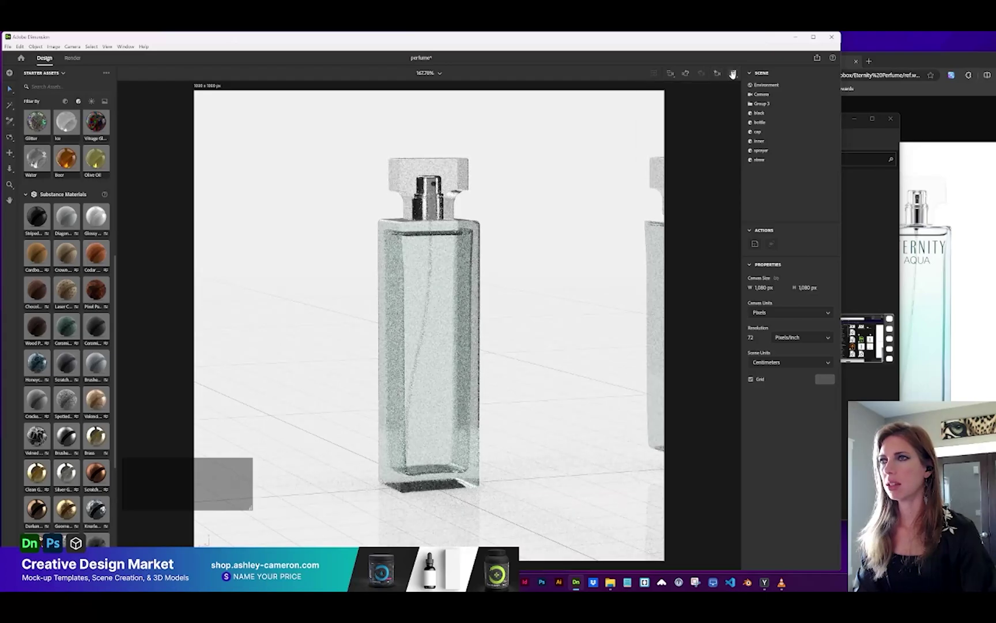
- Place the eternity and calvin-klein image files as decals on the front of the bottle
click(698, 273)
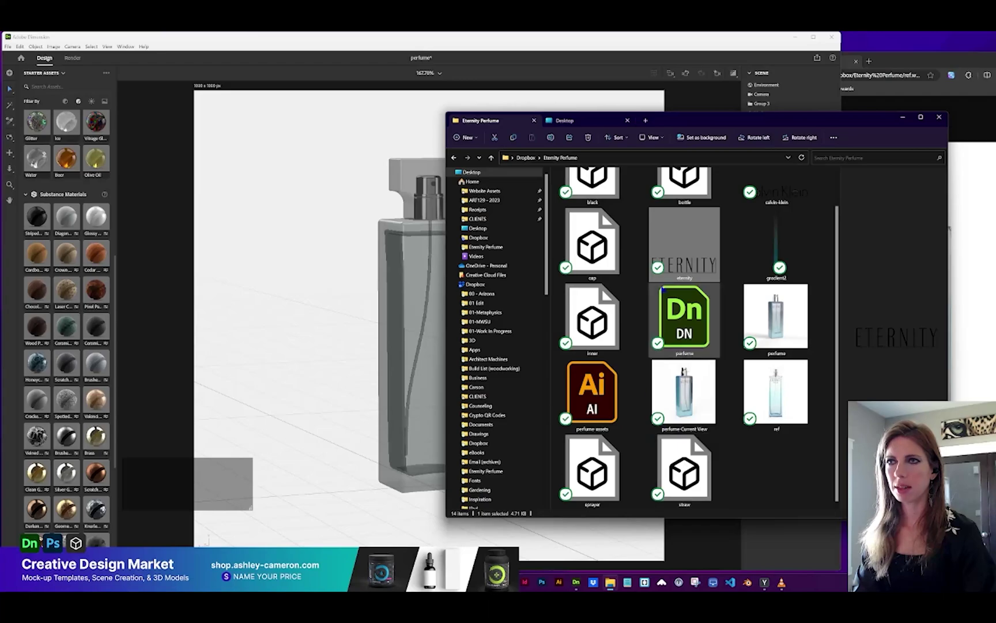
drag(671, 267, 443, 308)
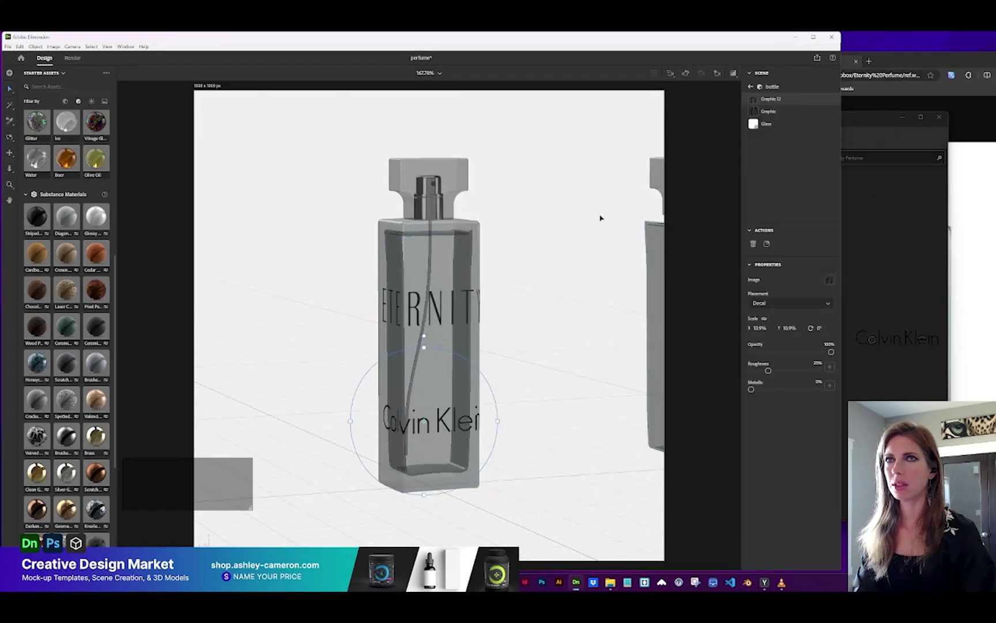
- Shrink and position the Calvin Klein decal near the bottle's base and the ETERNITY decal near its top, following the reference image
click(767, 124)
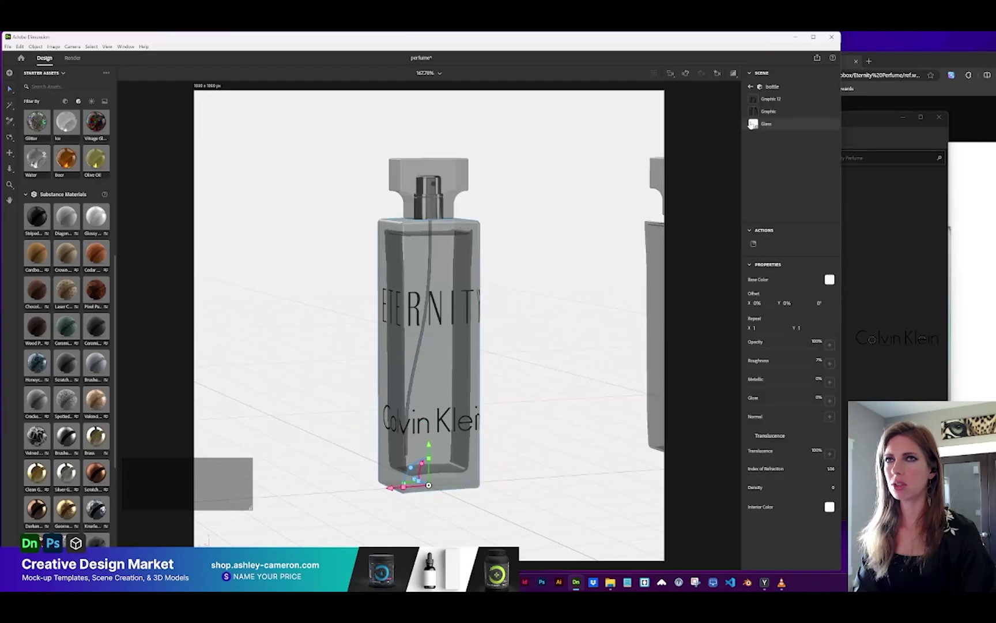
key(1)
drag(472, 403, 439, 401)
click(767, 100)
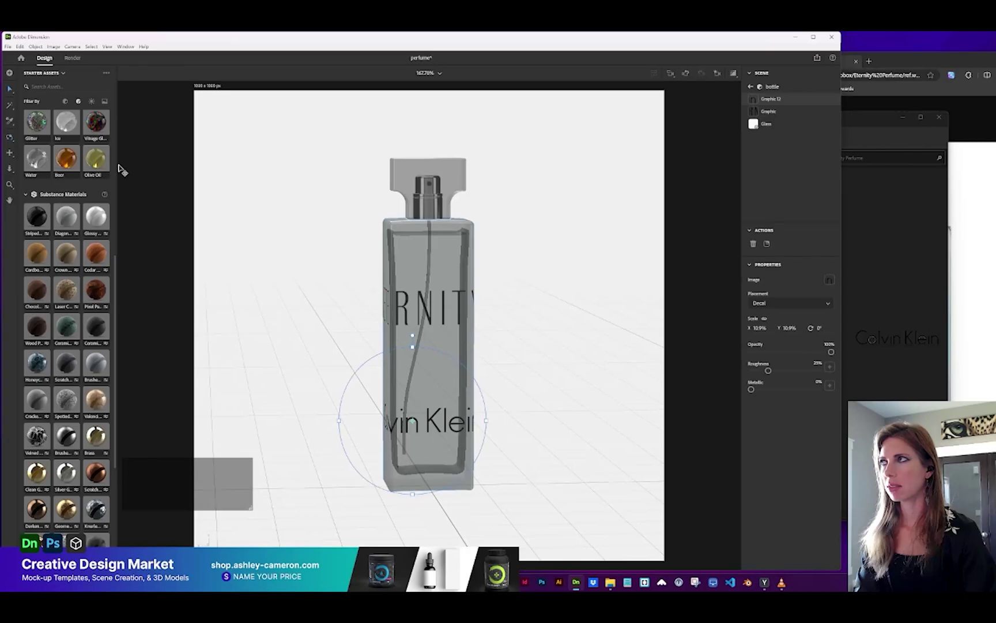
drag(413, 347, 452, 458)
drag(463, 458, 459, 457)
click(969, 129)
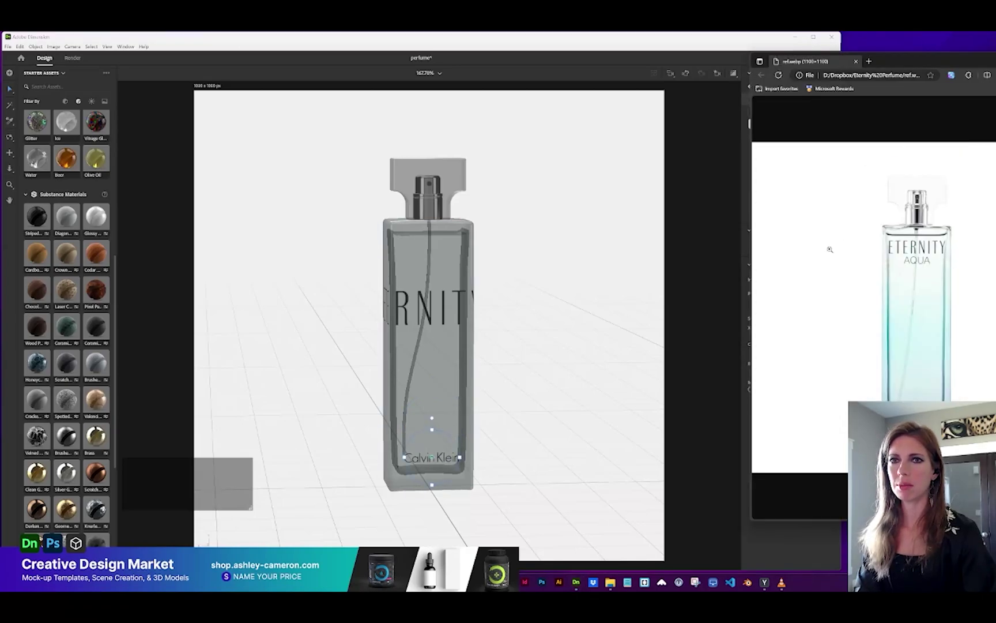
click(576, 49)
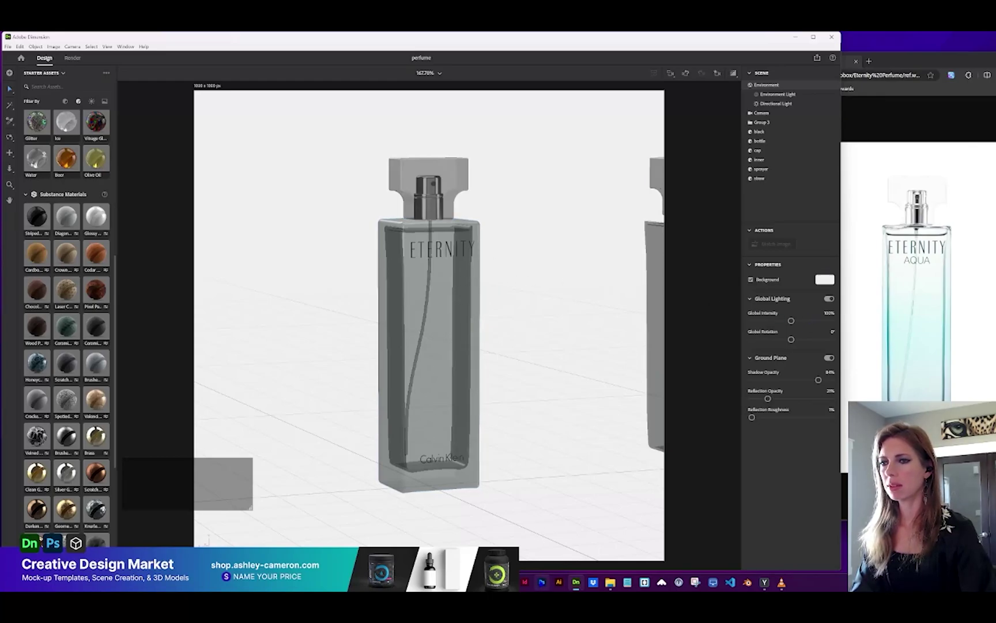
- Add the gradient2 image to the bottle and change its placement from Decal to Fill
drag(778, 279, 431, 430)
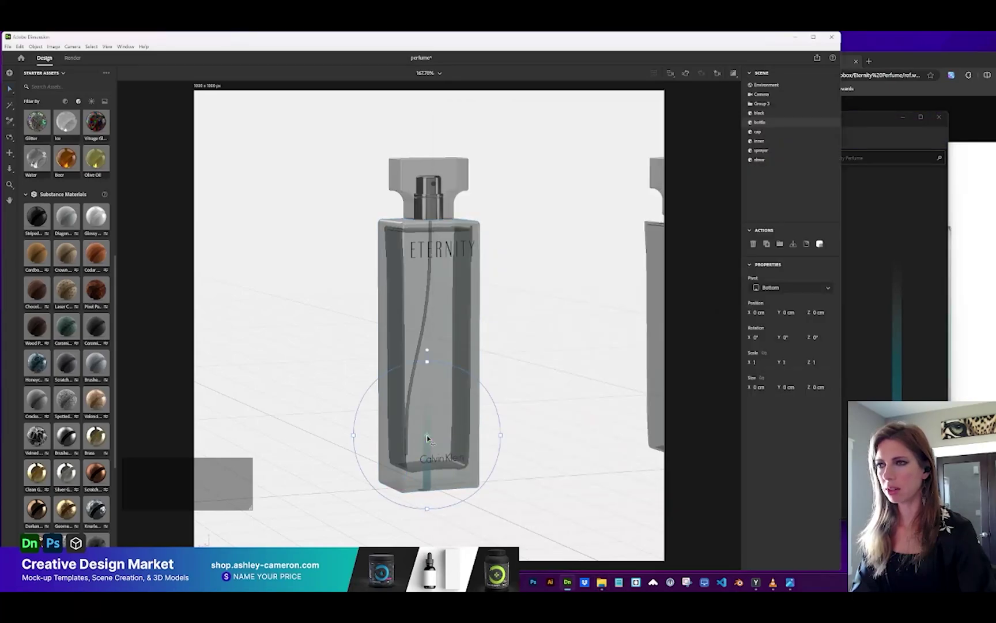
double_click(432, 413)
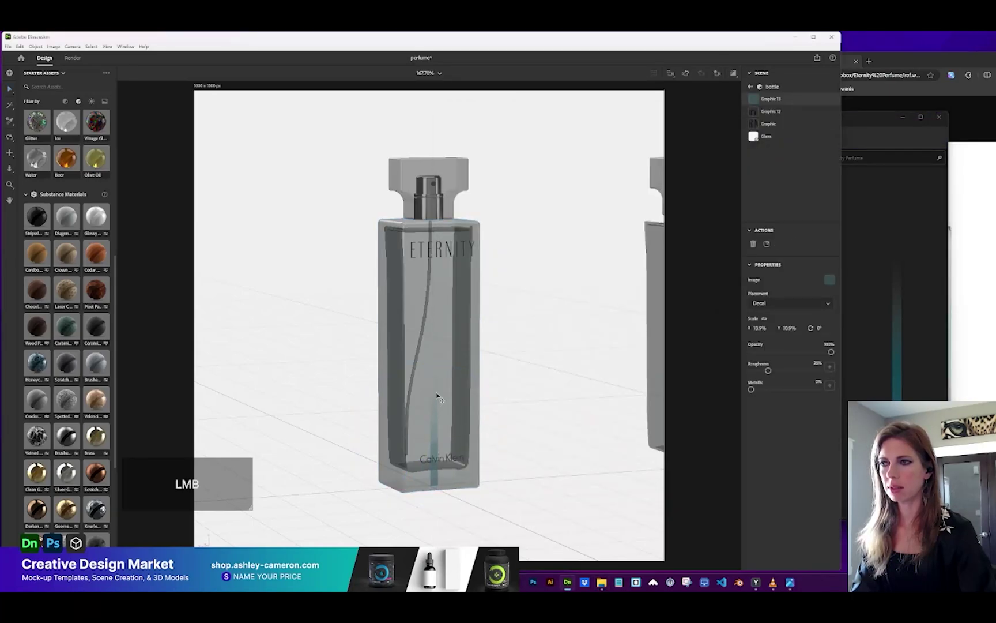
click(437, 410)
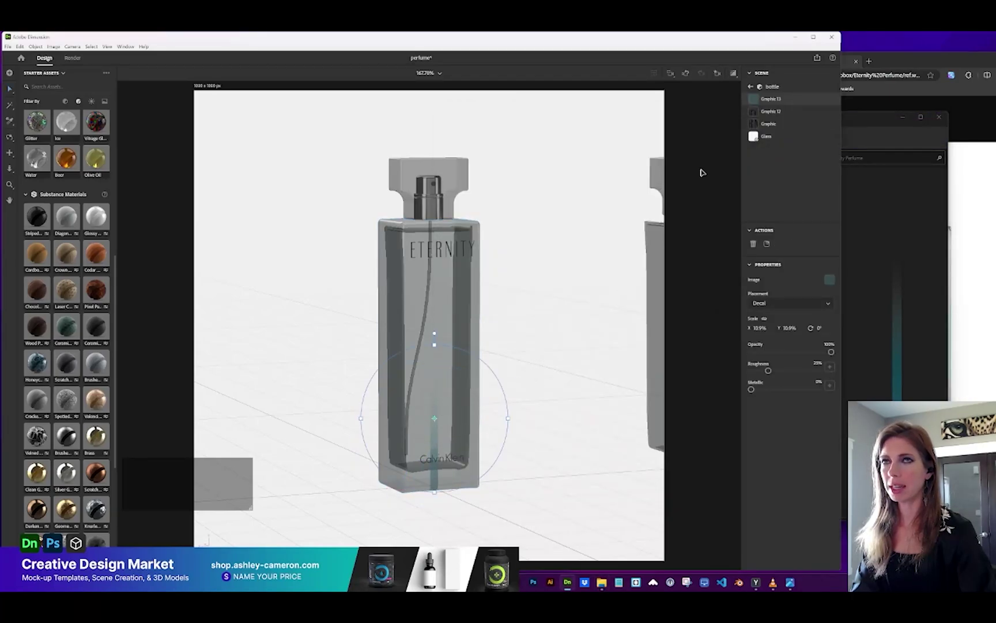
click(776, 306)
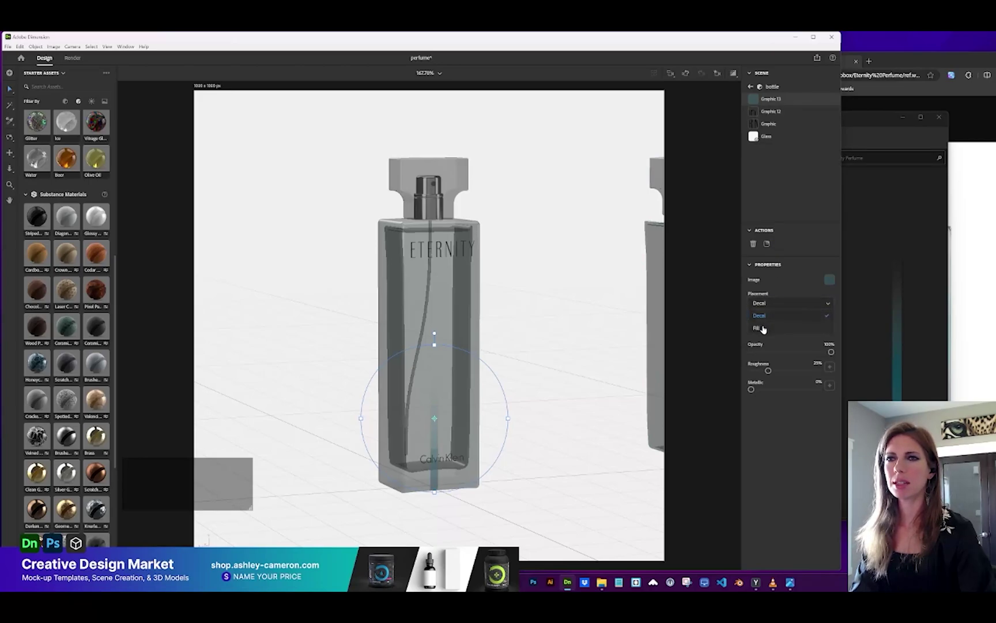
click(763, 329)
- Shift and vertically scale the gradient fill on the bottle to about 4% X and 23% Y offset with a Y repeat of 1.4
click(437, 385)
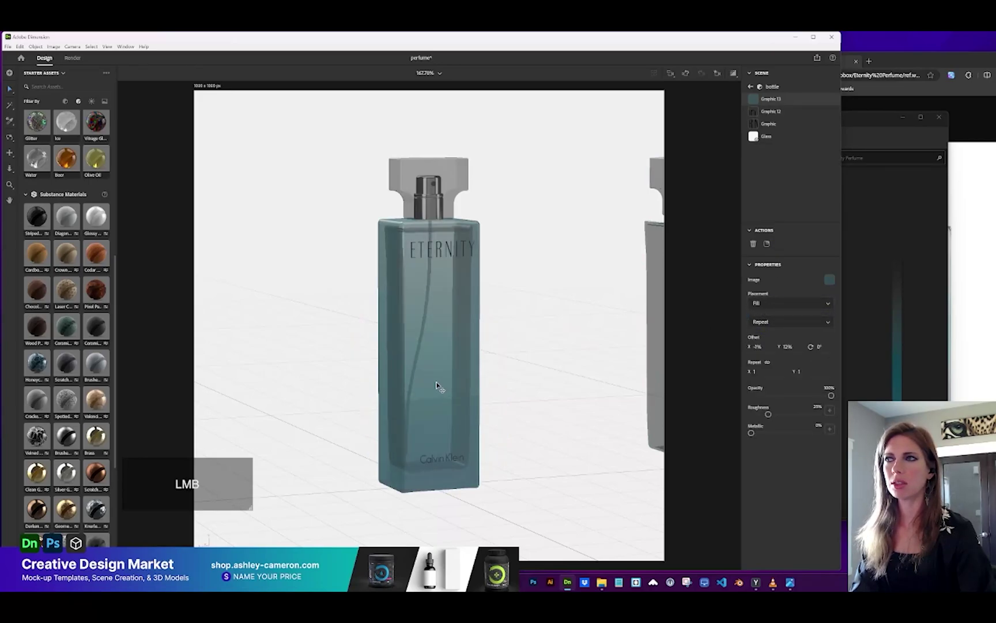
drag(431, 397, 426, 423)
drag(429, 281, 430, 302)
- Open the bottle's gradient image for editing in Photoshop and group the gradient layers
click(831, 281)
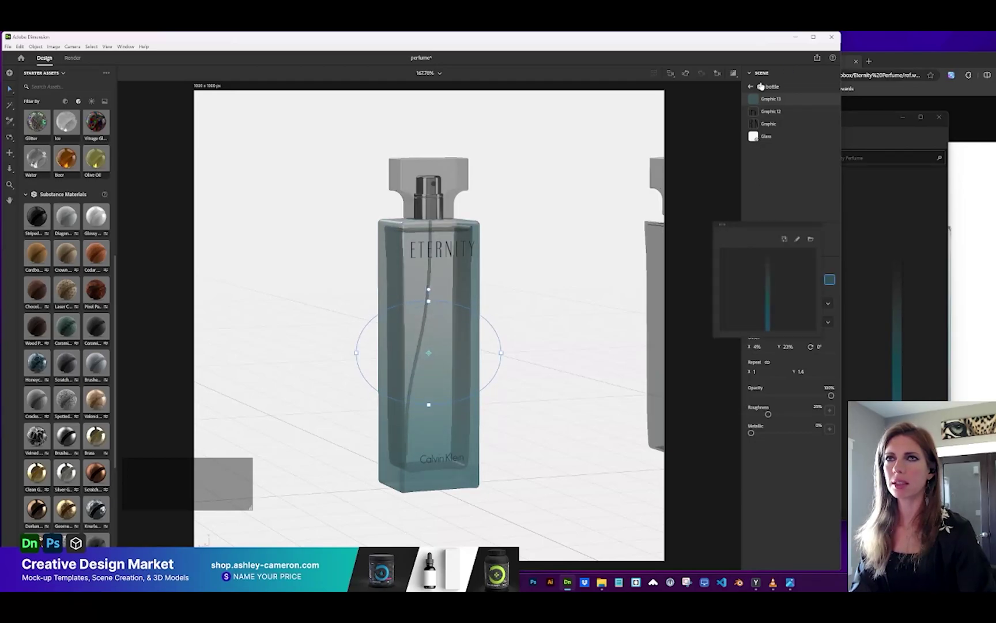
click(797, 240)
key(ctrl+0)
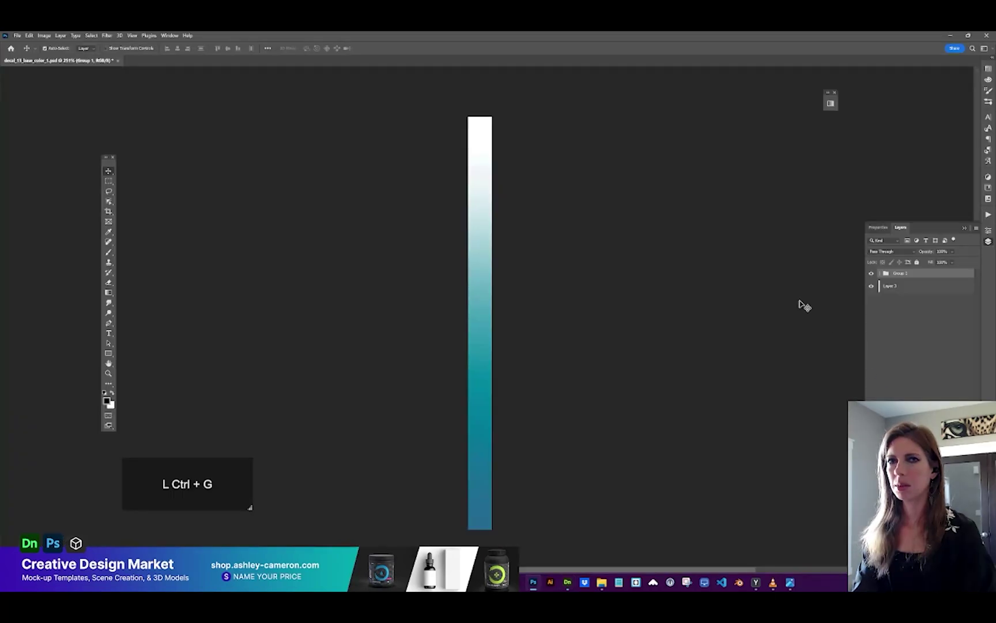
key(ctrl+minus)
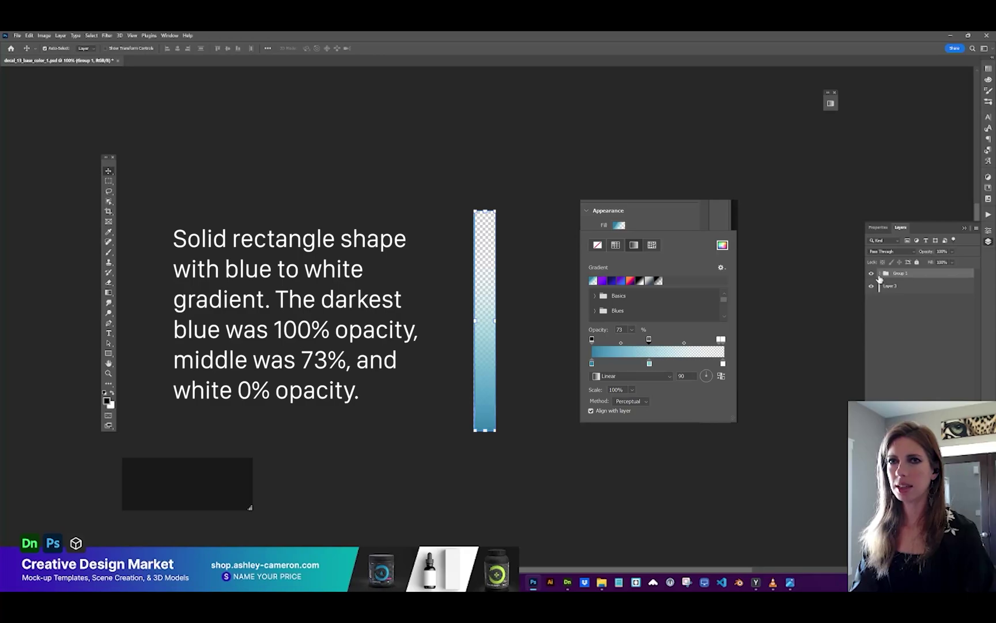
- Lower the gradient group's opacity to about 70% and hide Layer 3 beneath it
click(953, 252)
click(955, 261)
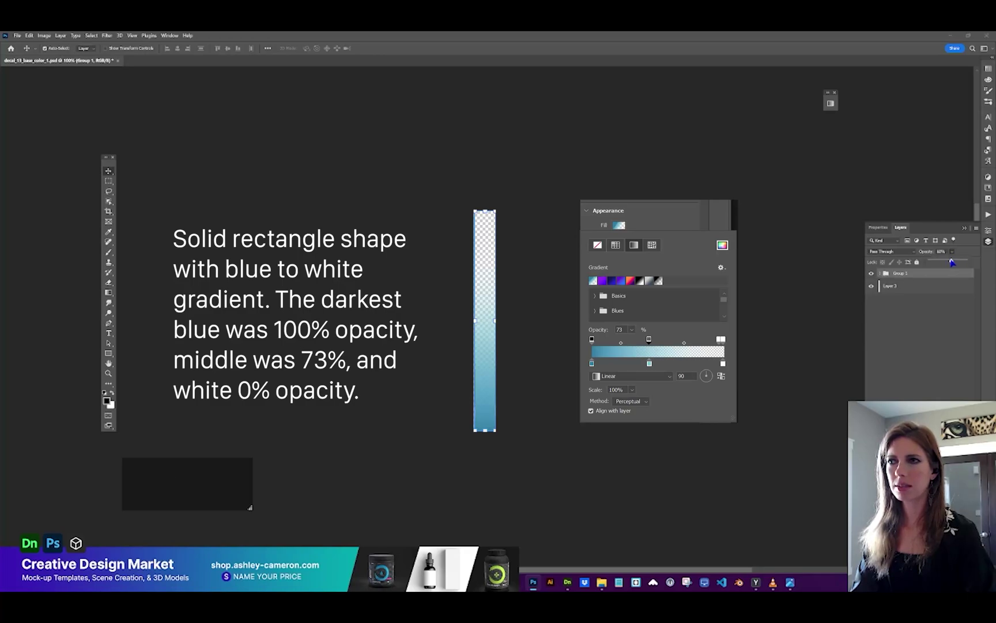
click(874, 287)
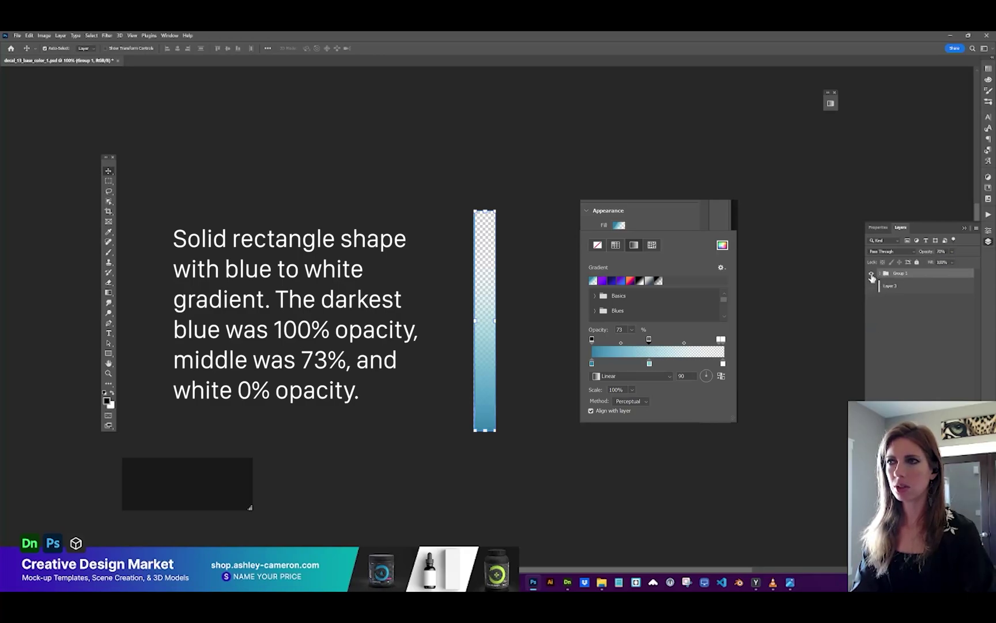
click(872, 277)
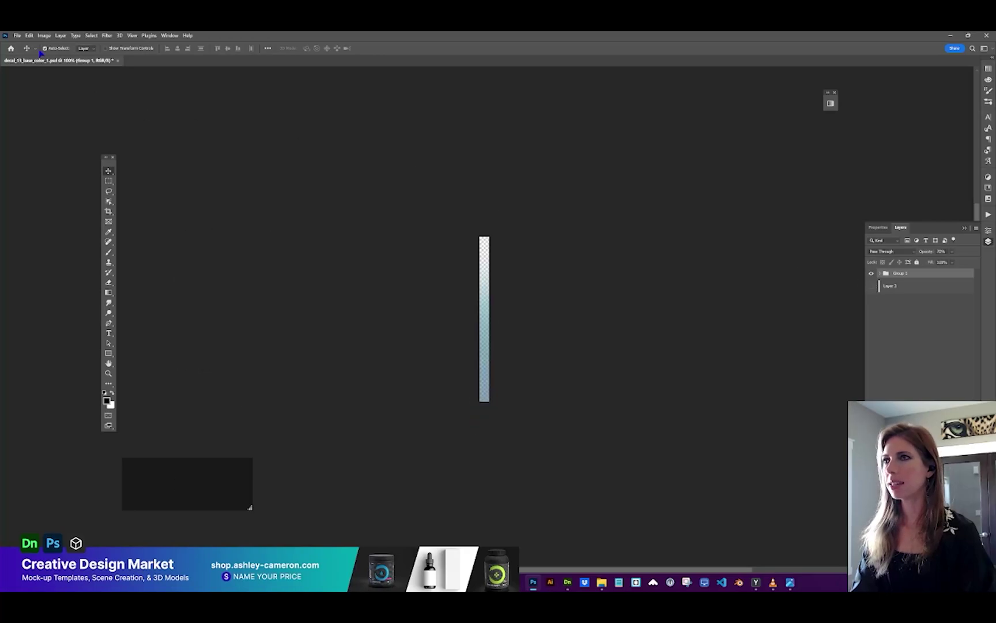
- Export the semi-transparent gradient image with Save for Web
click(17, 36)
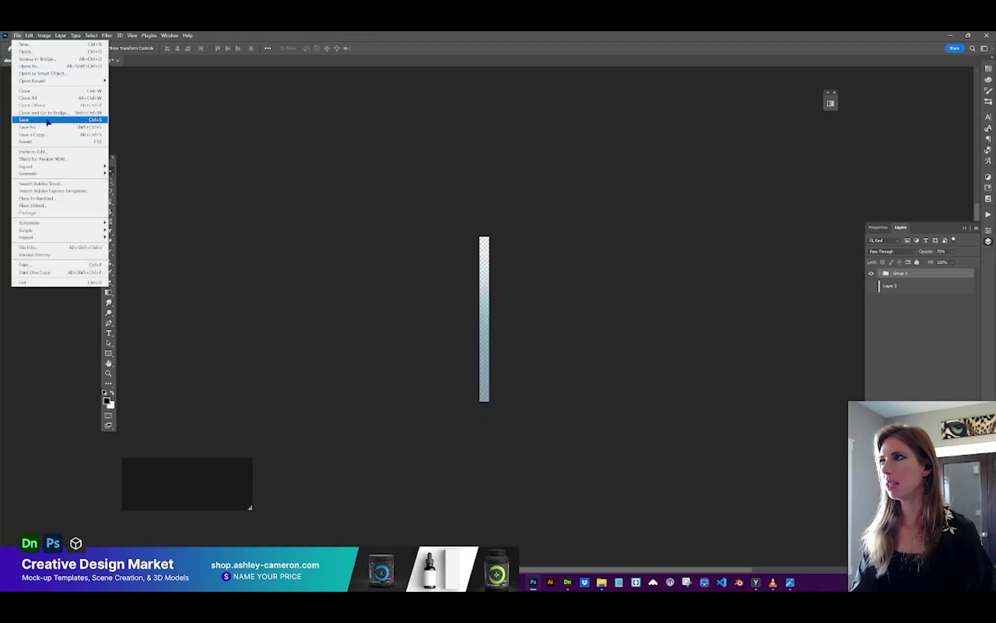
mouse_move(52, 166)
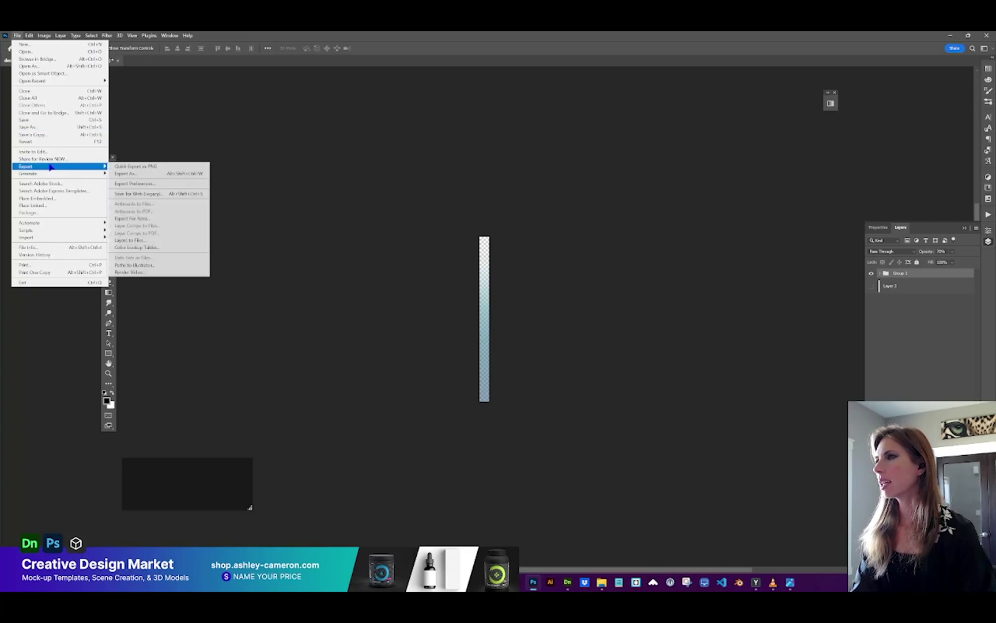
click(152, 194)
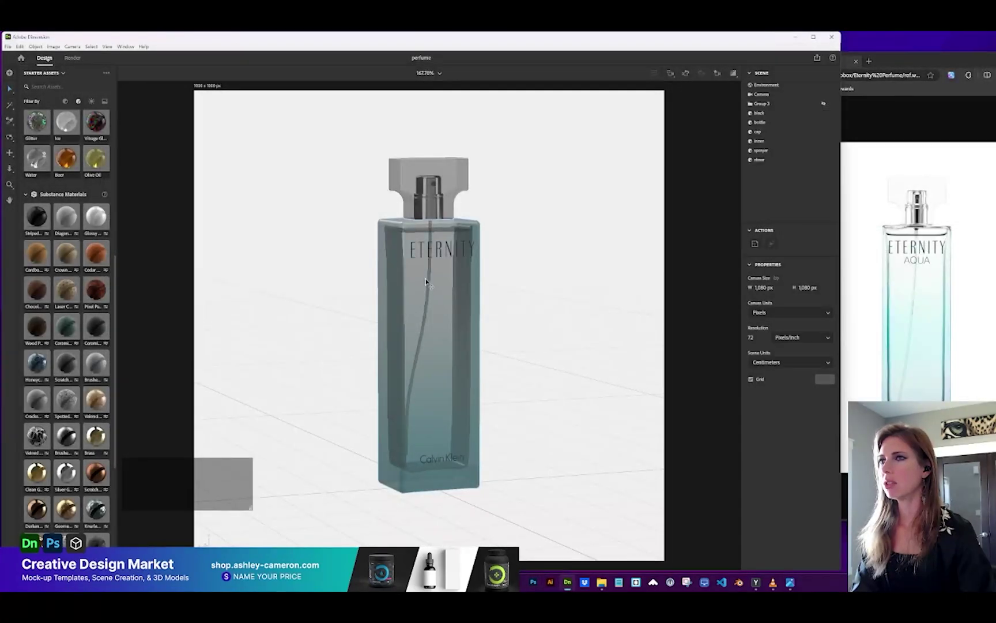
- Switch to Dimension and render the current view at medium quality, exporting PNG instead of PSD
click(69, 58)
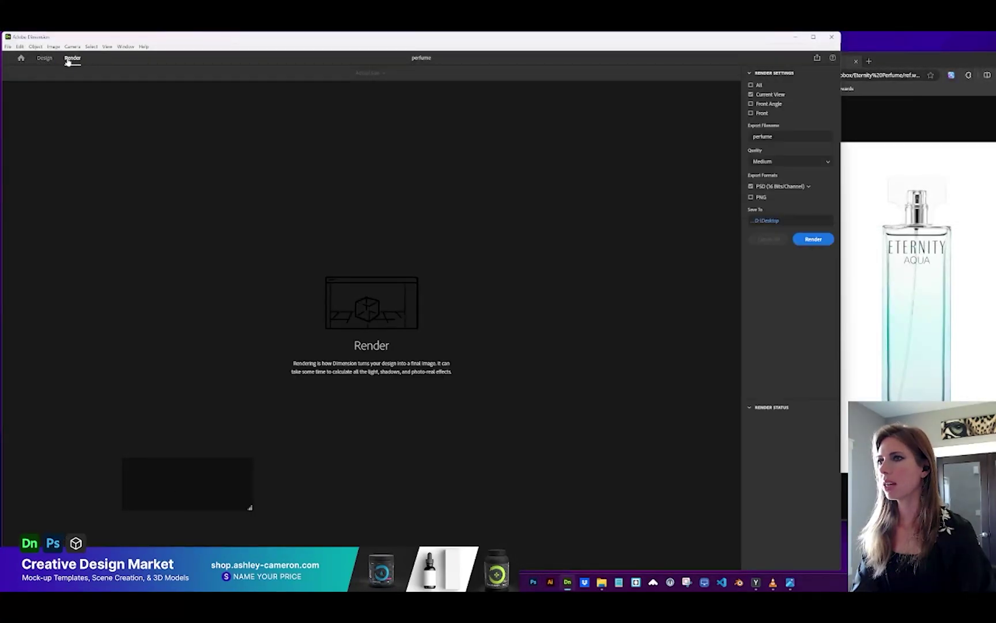
click(775, 136)
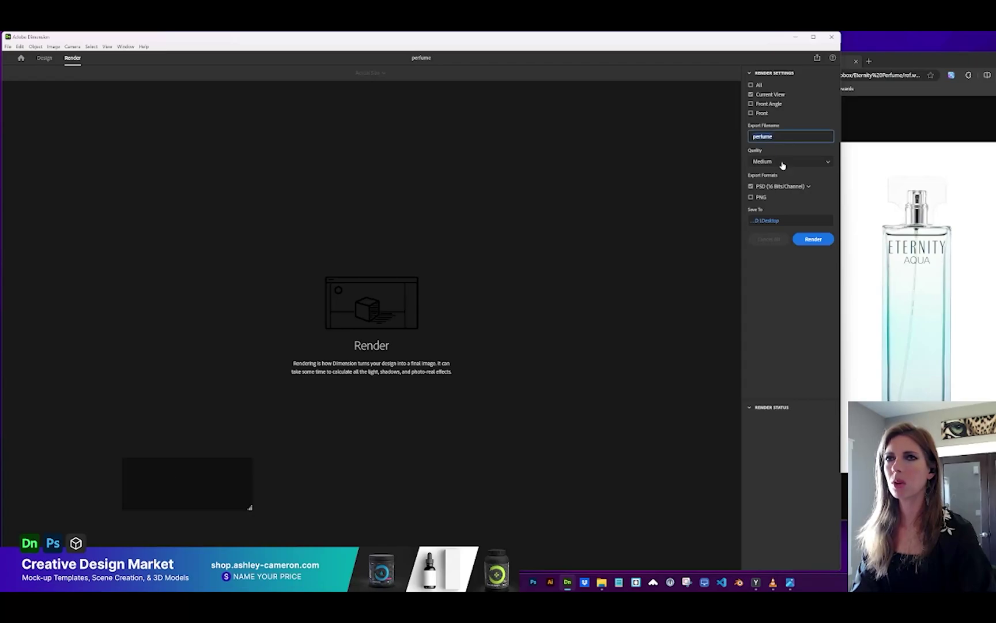
click(752, 197)
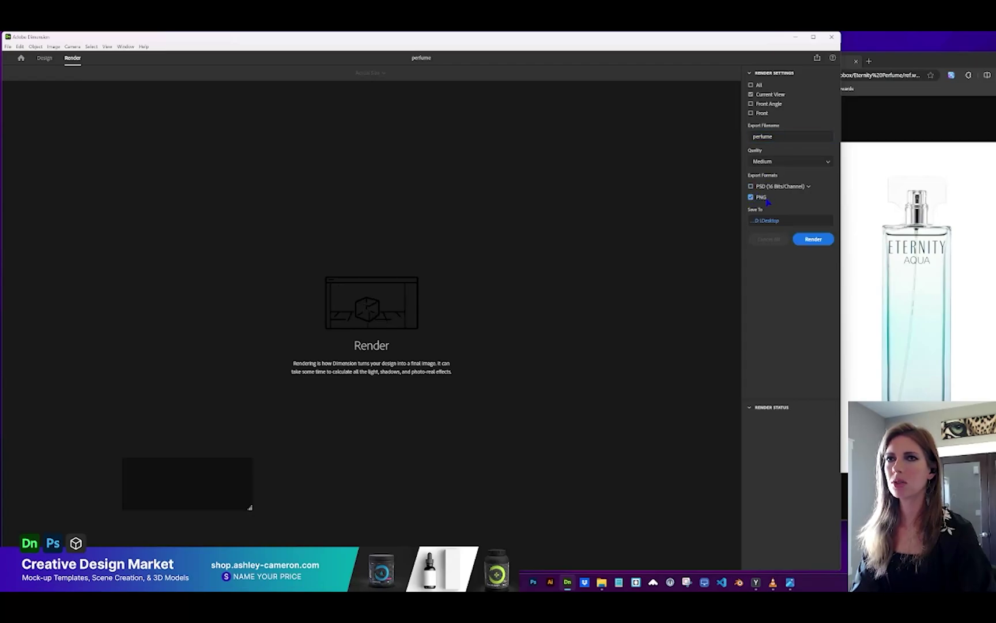
click(806, 242)
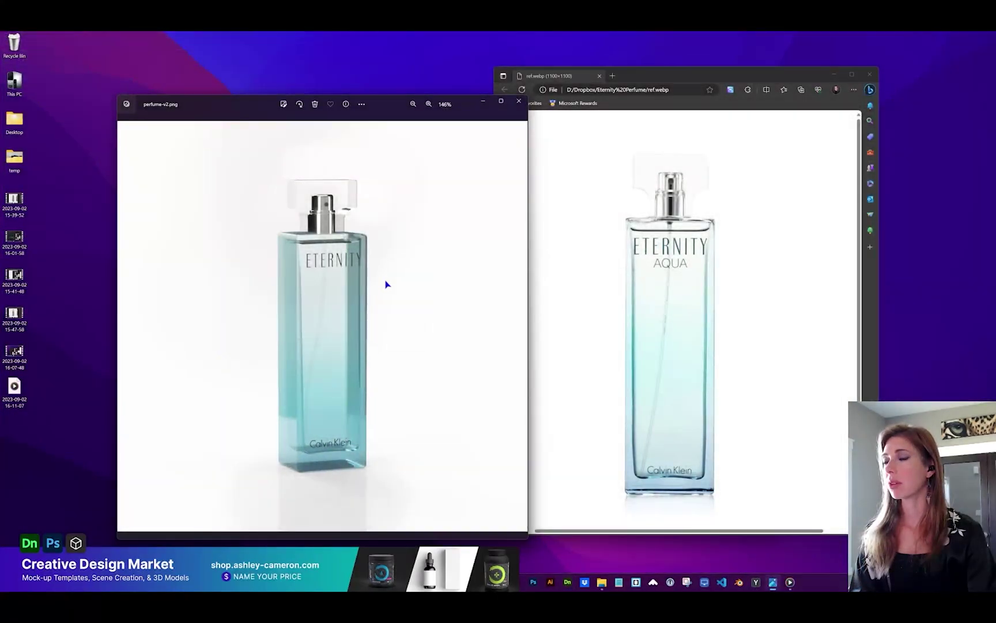